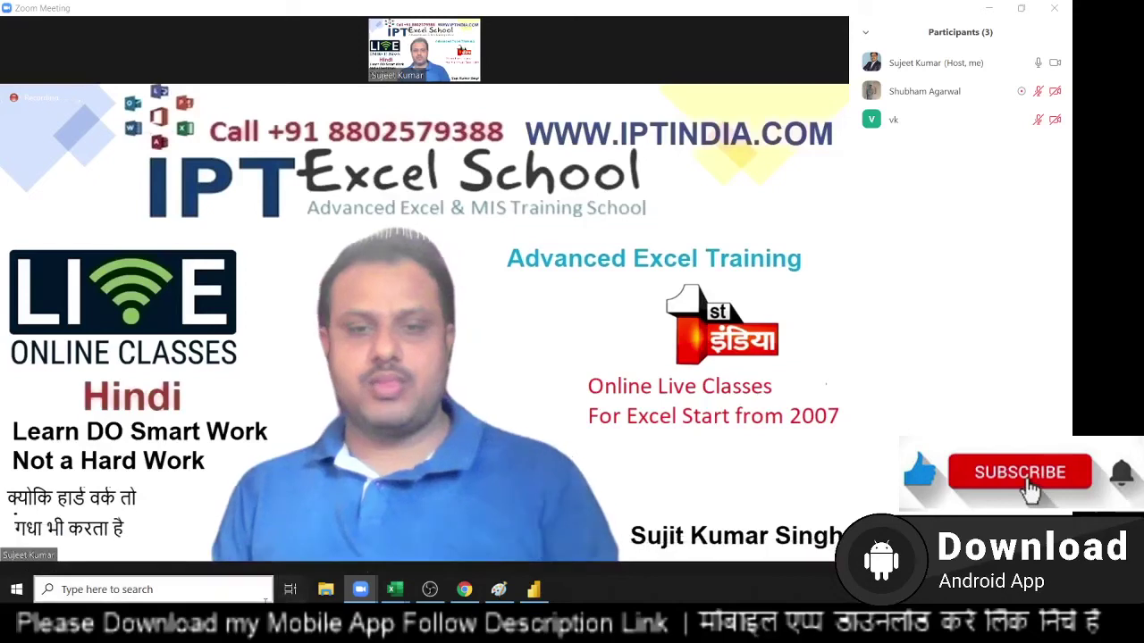
# Start recording the Zoom meeting from the meeting controls
pyautogui.click(562, 554)
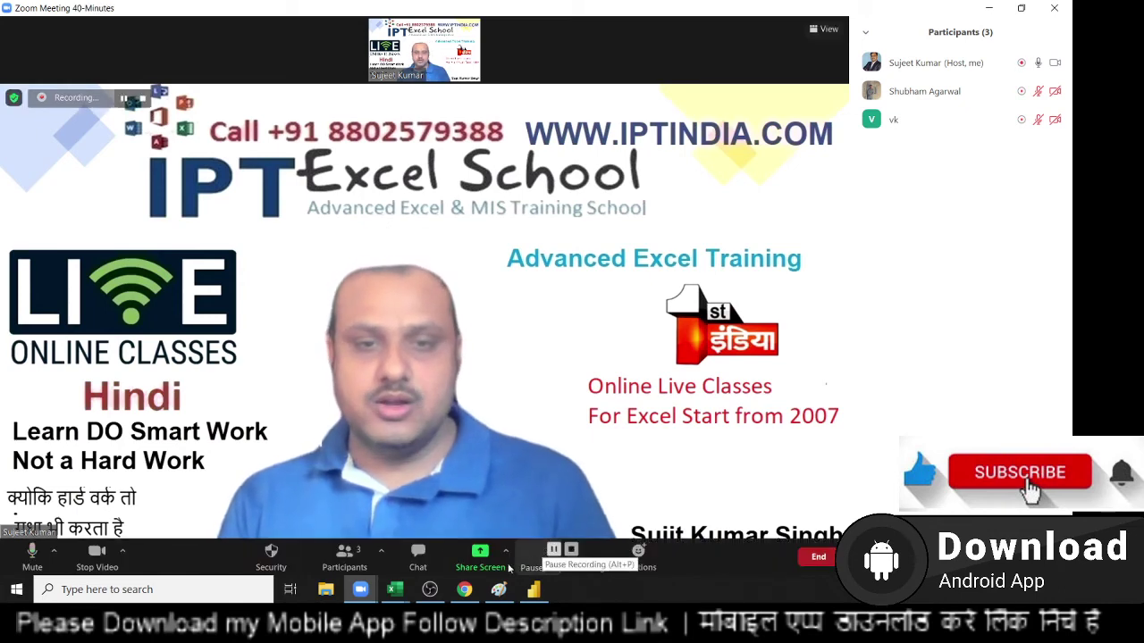
# Share the entire screen with the desktop showing, and admit the waiting participant
pyautogui.click(479, 554)
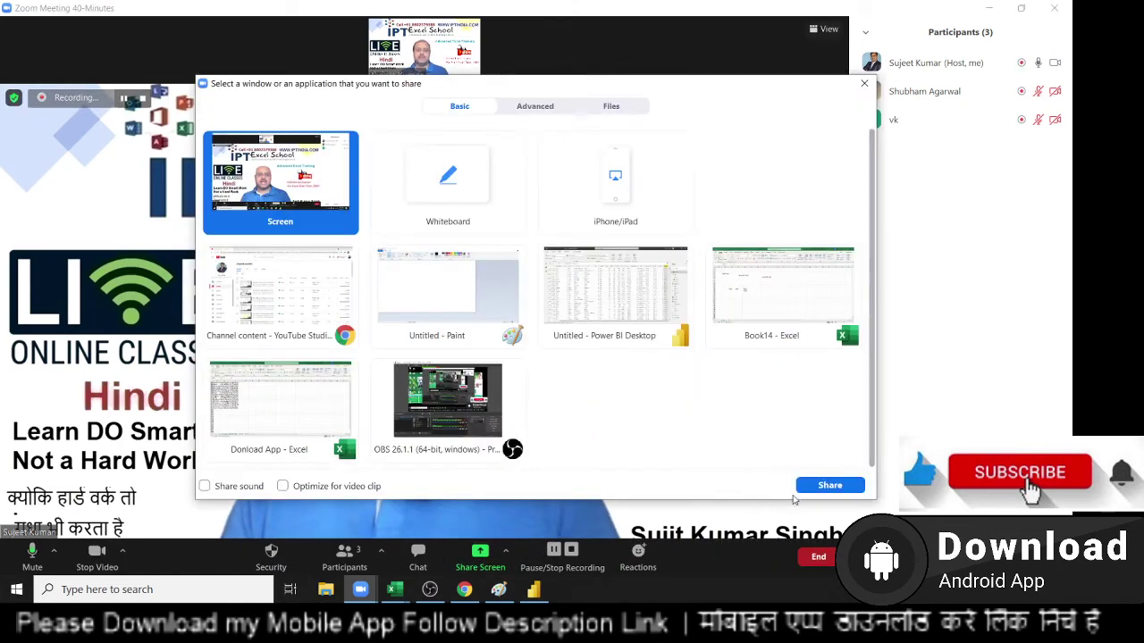
pyautogui.click(830, 485)
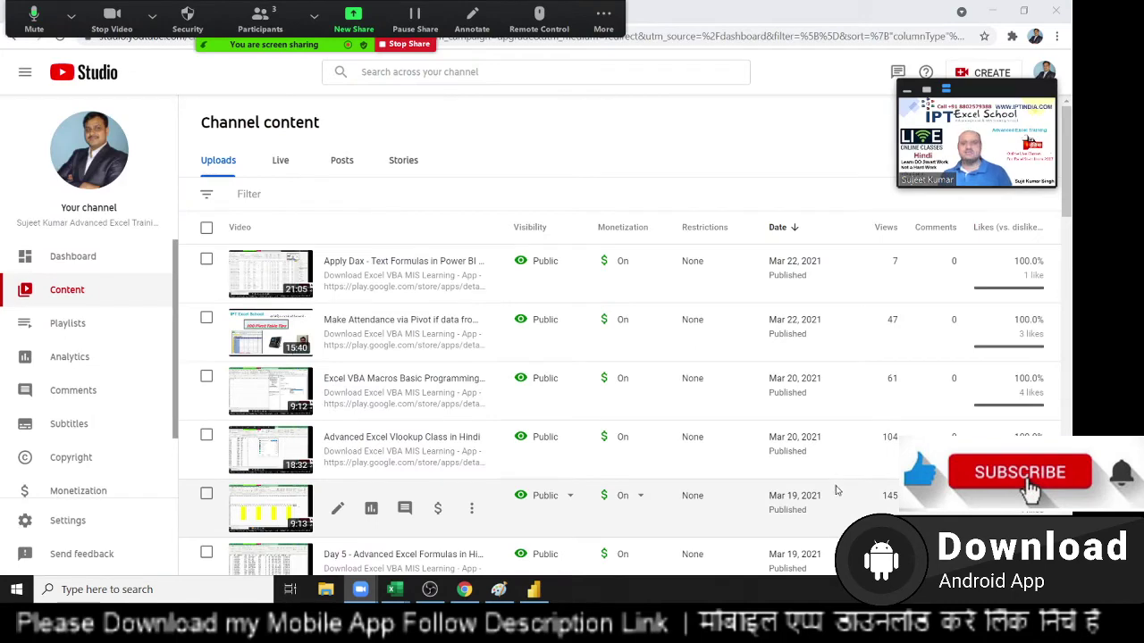
pyautogui.press('super+d')
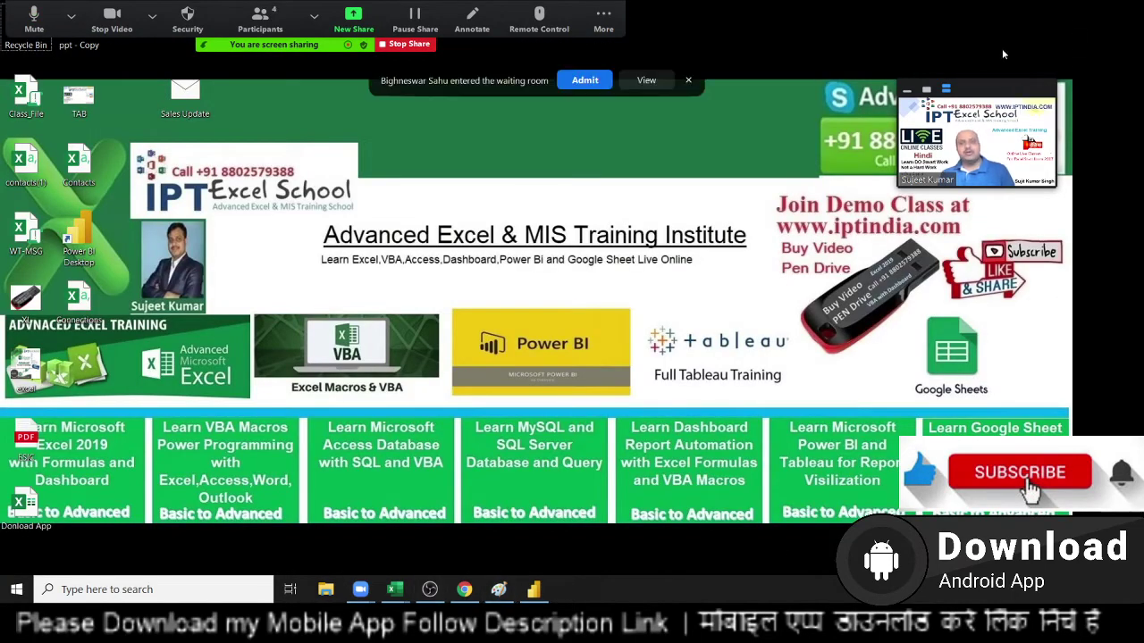
pyautogui.click(605, 88)
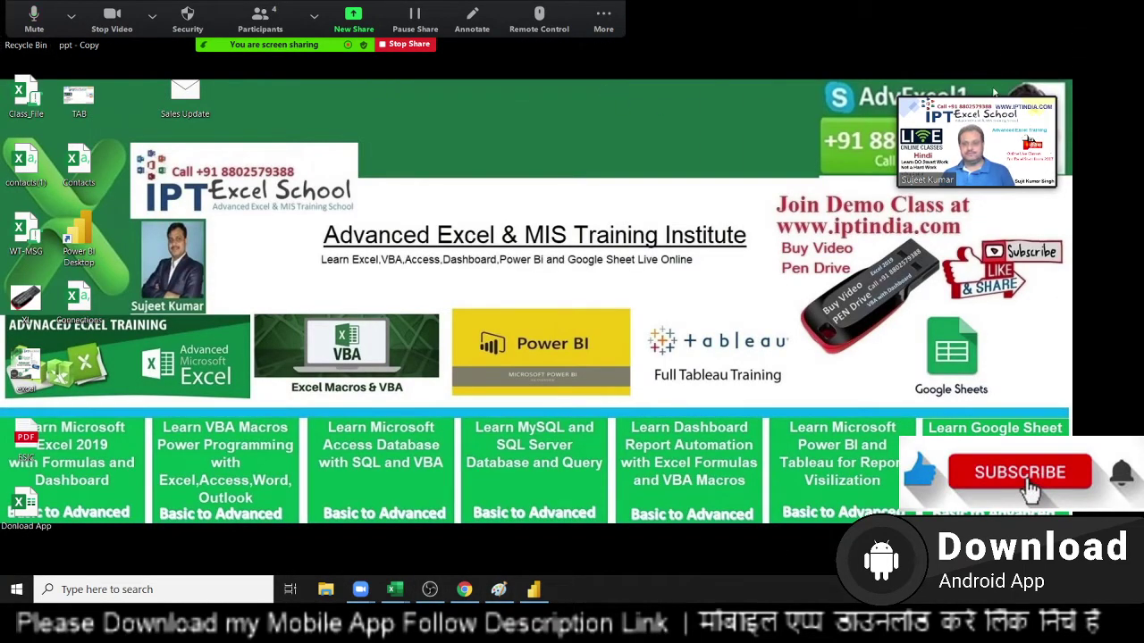
pyautogui.moveTo(995, 99)
pyautogui.mouseDown()
pyautogui.moveTo(974, 182)
pyautogui.moveTo(994, 321)
pyautogui.mouseUp()
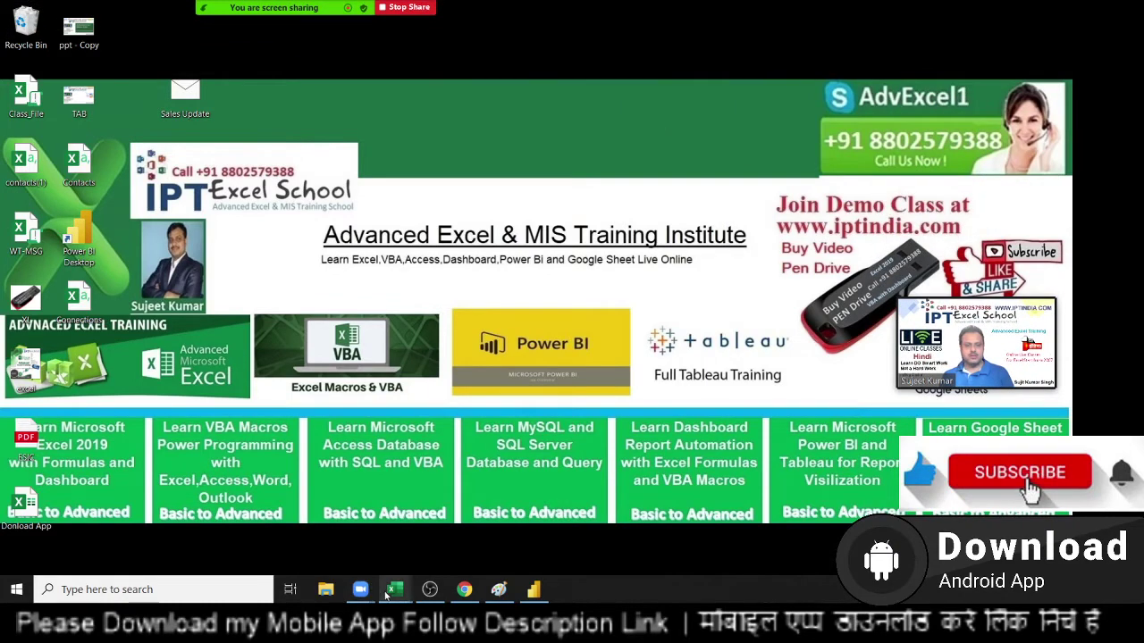
# Clear all entries from A1:J19 on Sheet1, with the VBA editor reopened
pyautogui.click(471, 523)
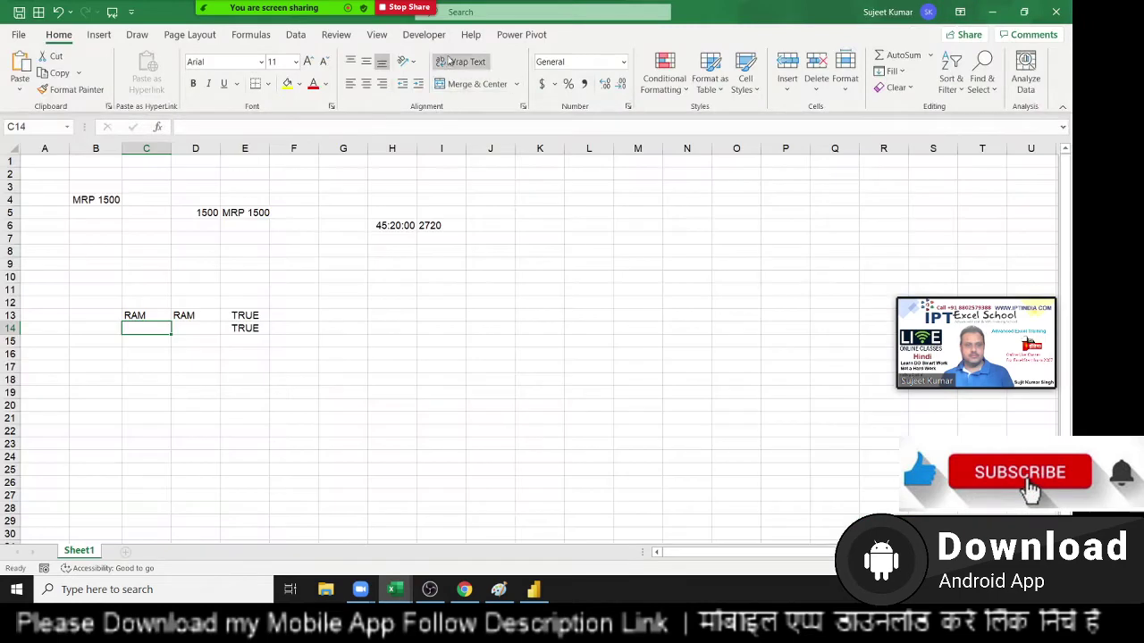
pyautogui.click(423, 34)
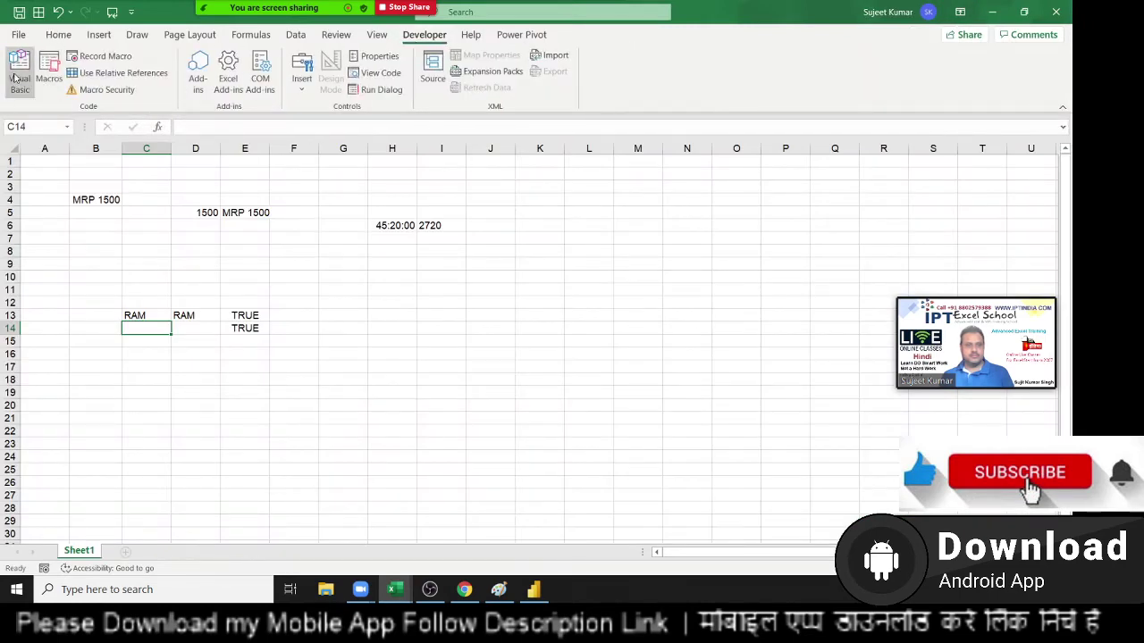
pyautogui.click(19, 72)
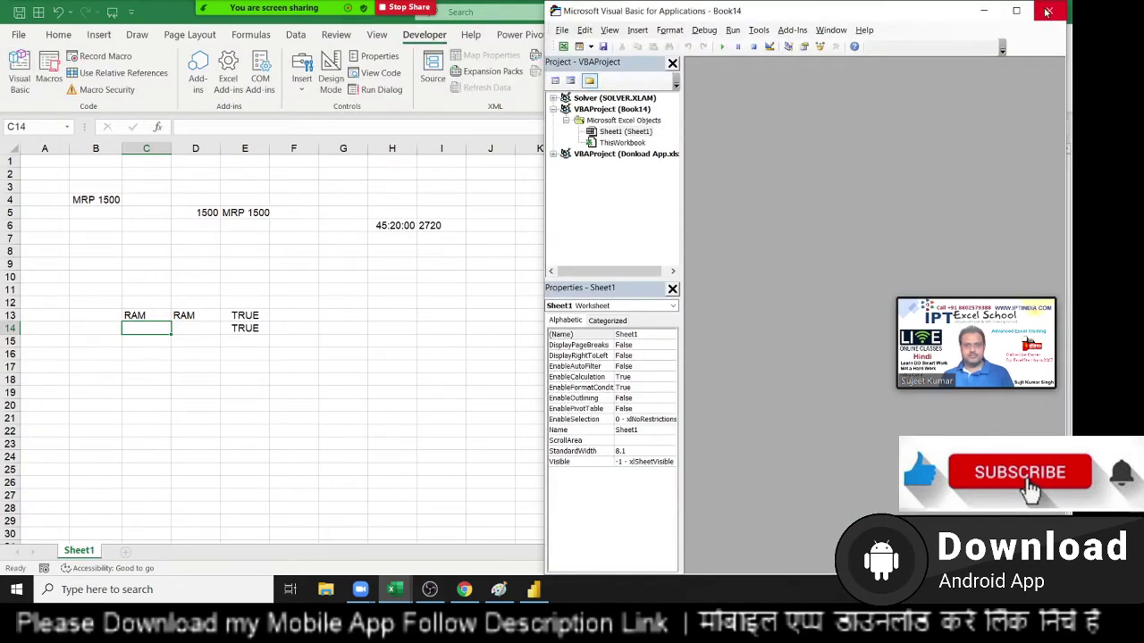
pyautogui.click(297, 330)
pyautogui.moveTo(490, 392); pyautogui.dragTo(18, 159)
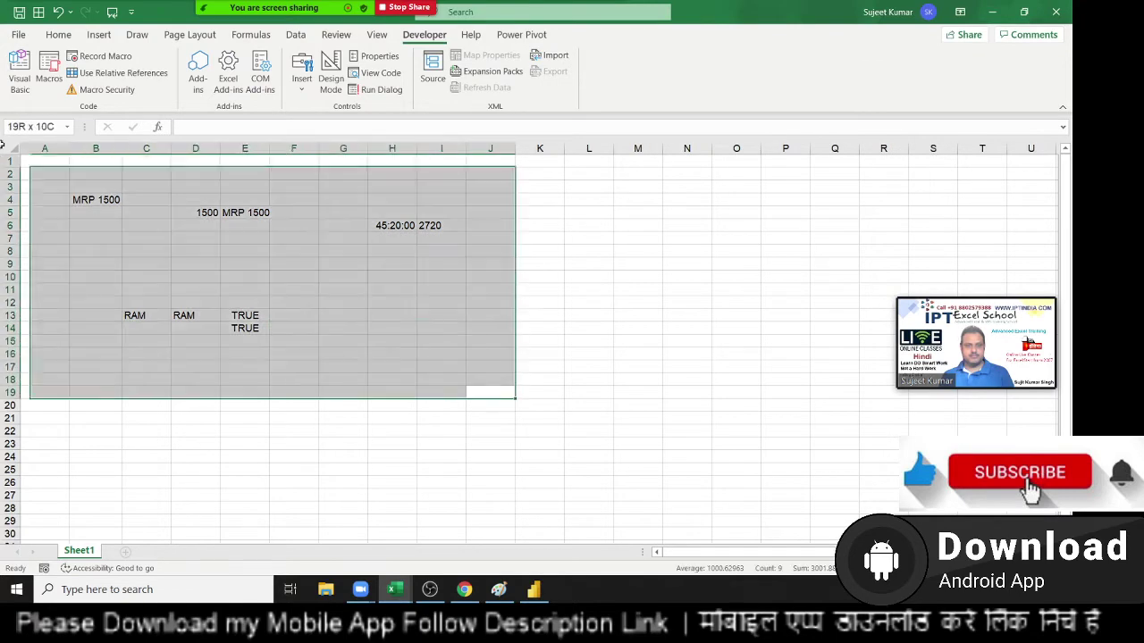
pyautogui.press('Delete')
pyautogui.click(16, 76)
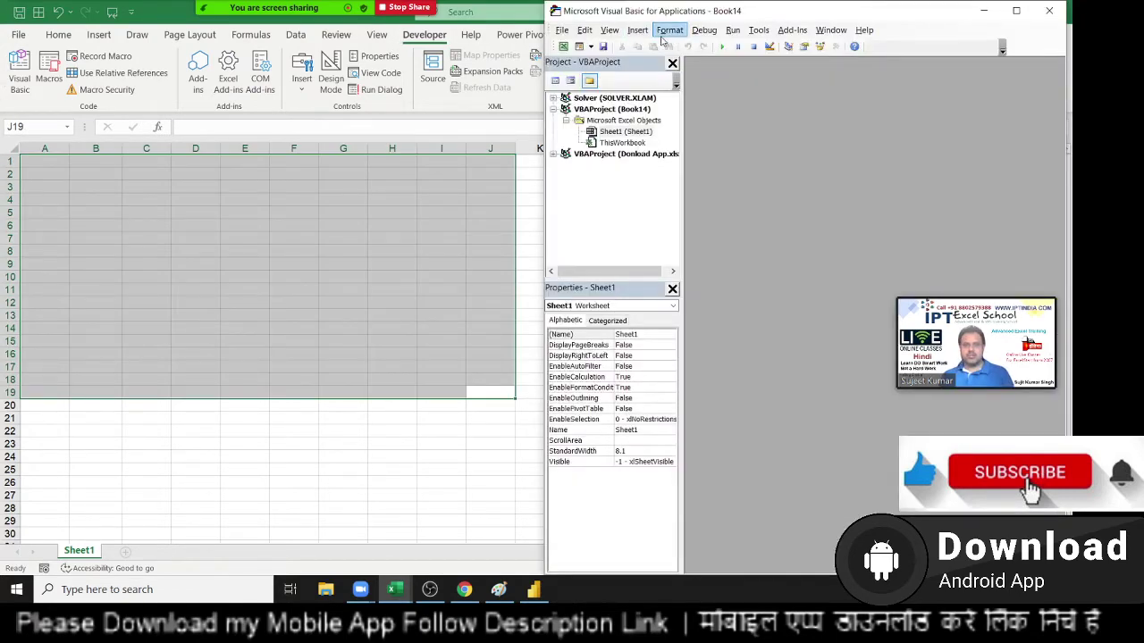
# Allow the newly joined participant to record the Zoom meeting
pyautogui.click(283, 25)
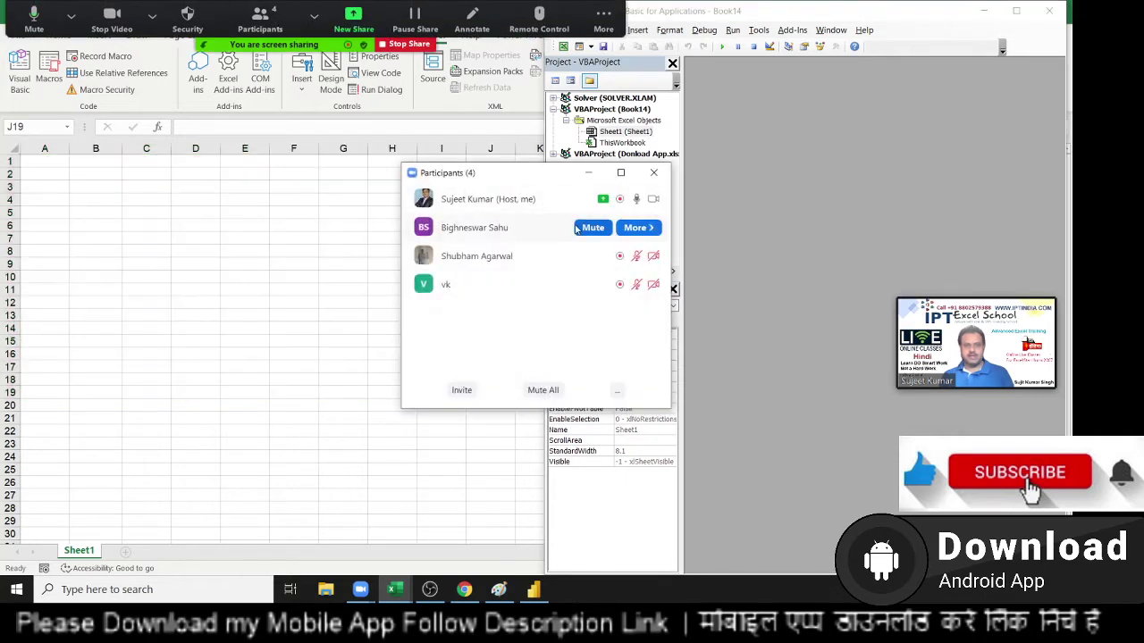
pyautogui.click(638, 227)
pyautogui.click(693, 298)
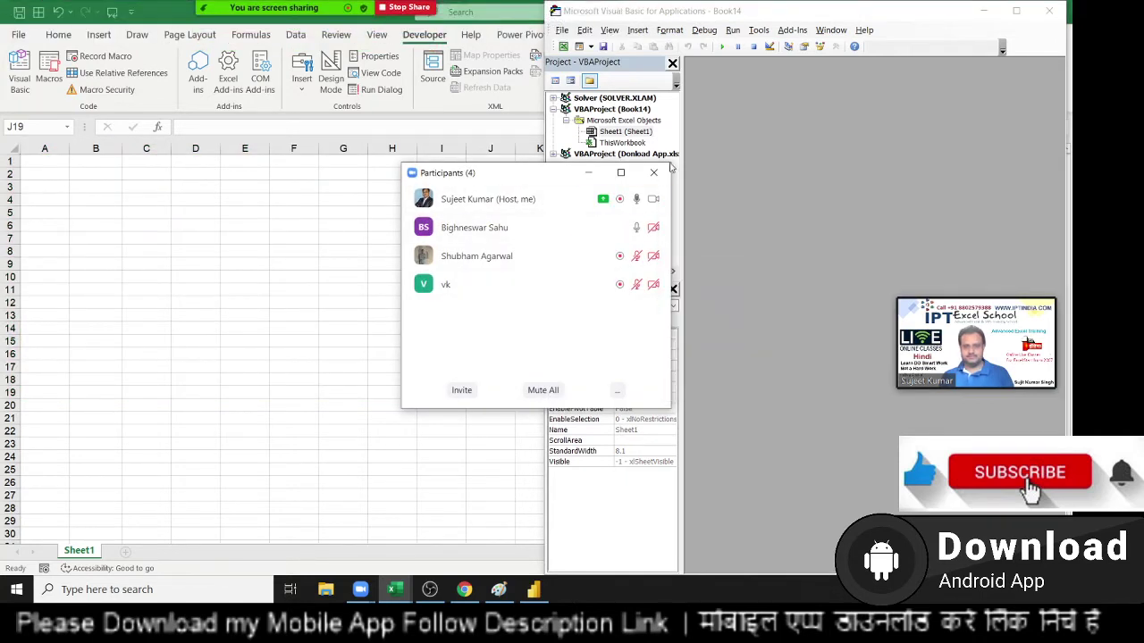
pyautogui.click(653, 172)
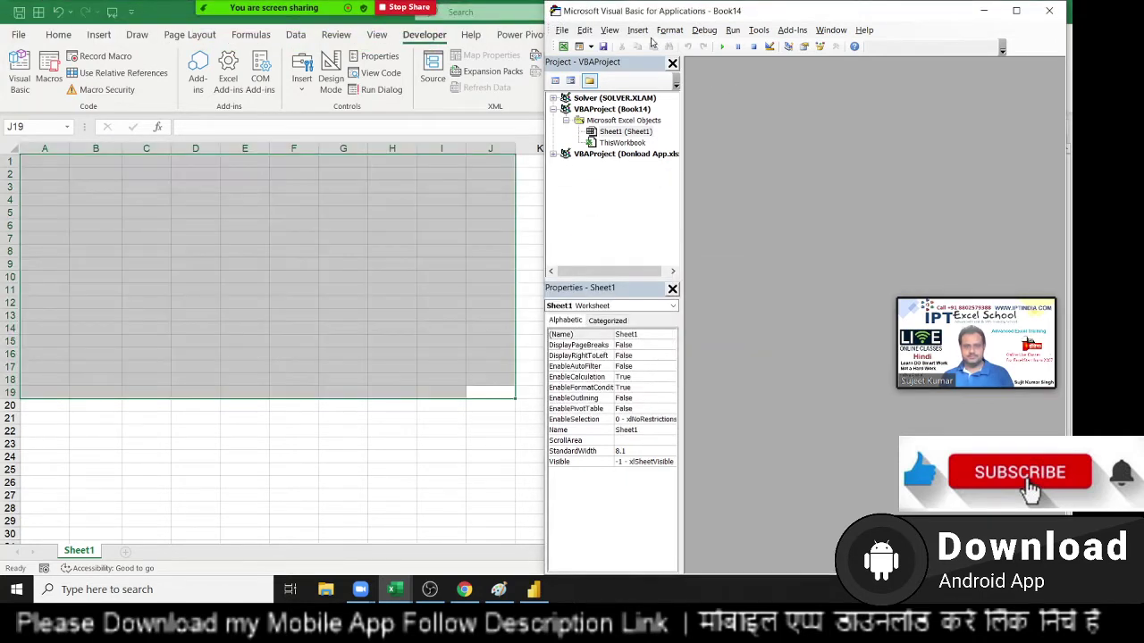
pyautogui.click(638, 30)
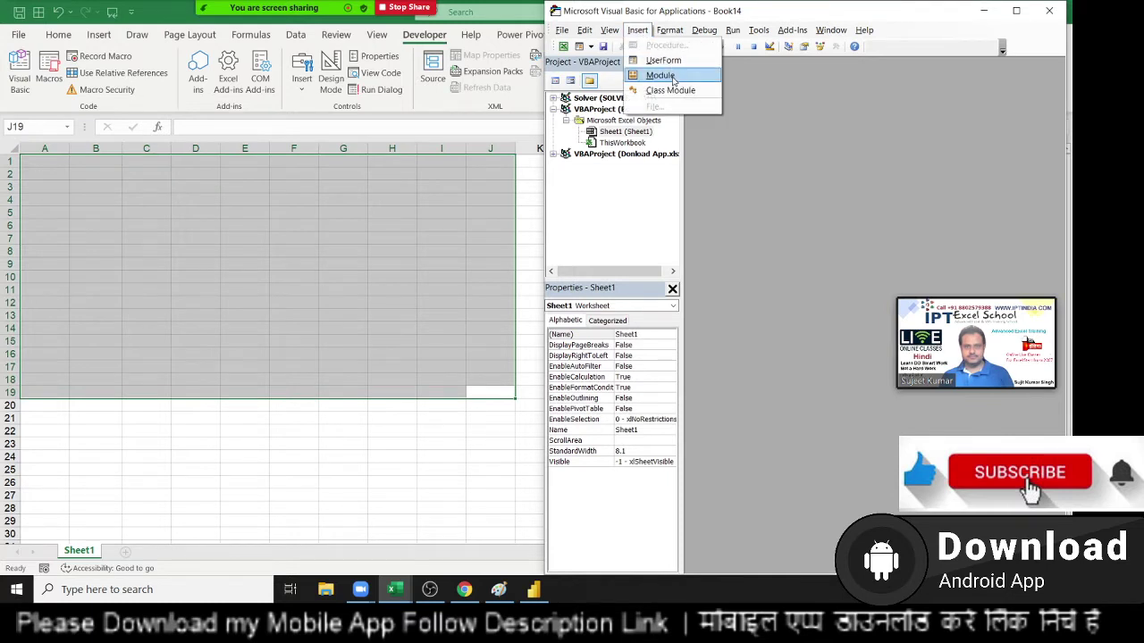
# Insert Module1 containing an empty Sub rr procedure
pyautogui.click(673, 77)
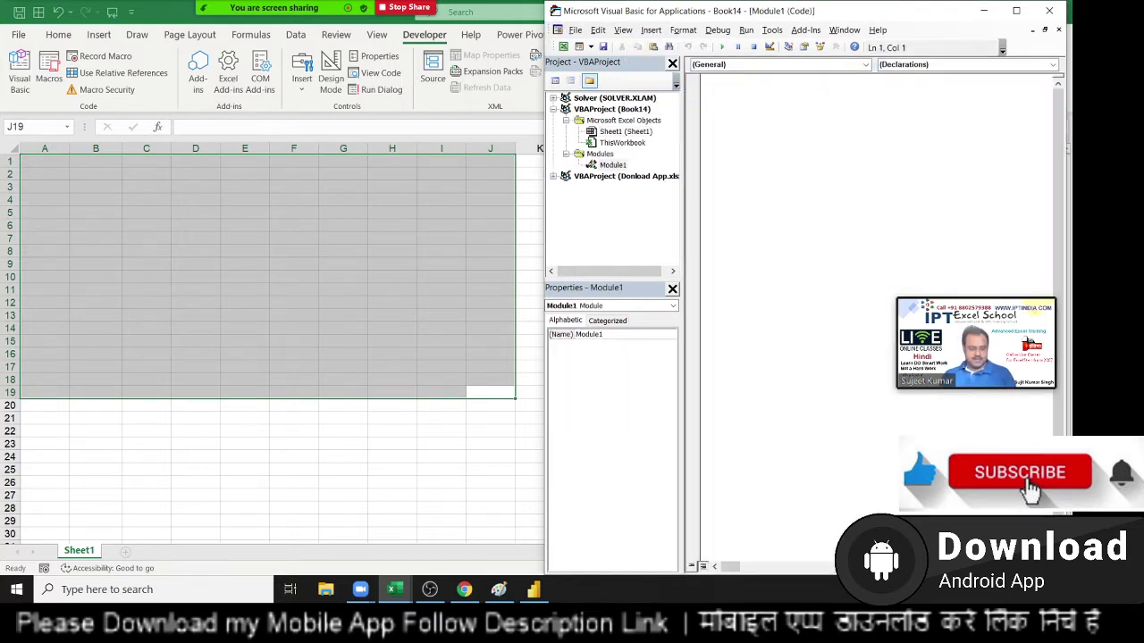
pyautogui.write('sub rr')
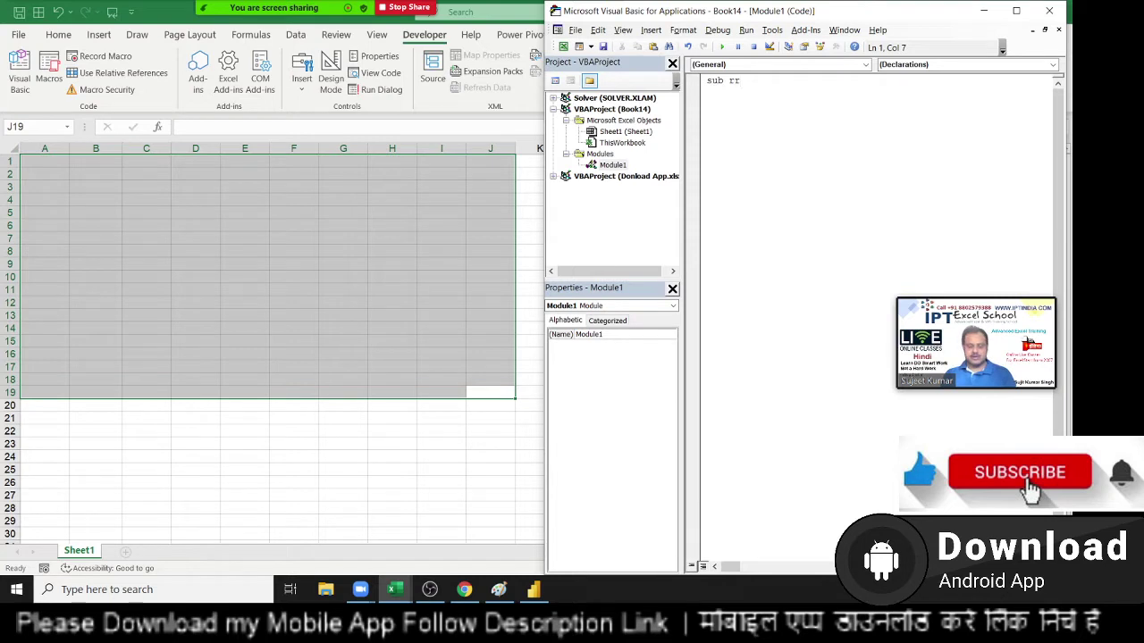
pyautogui.press('Return')
pyautogui.press('Return')
pyautogui.press('Return')
pyautogui.press('Return')
pyautogui.press('Return')
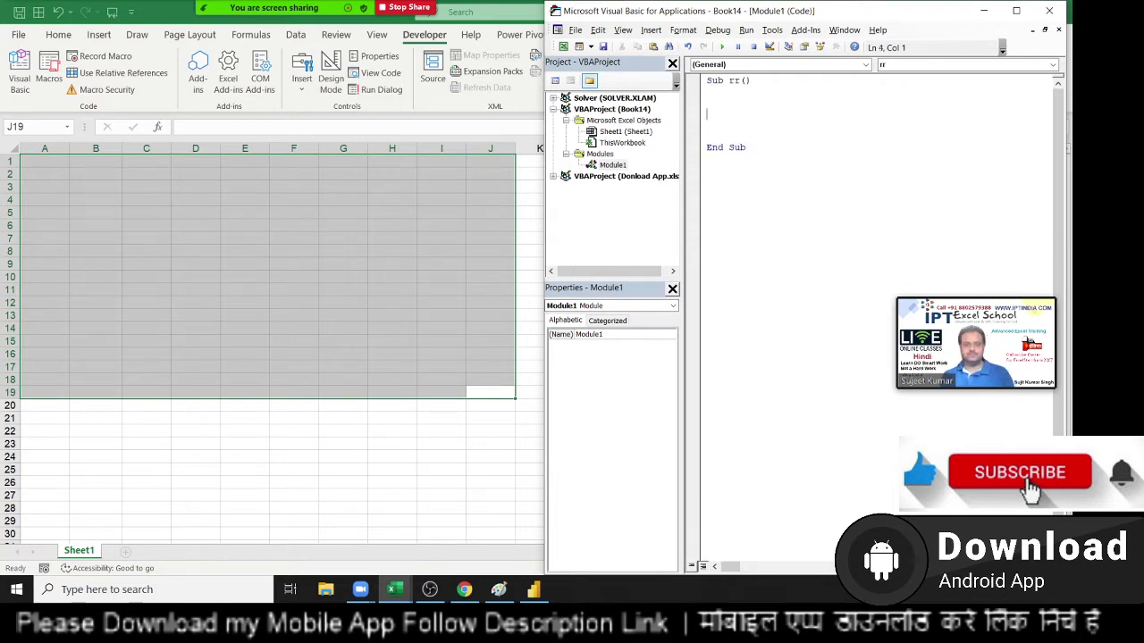
pyautogui.click(64, 171)
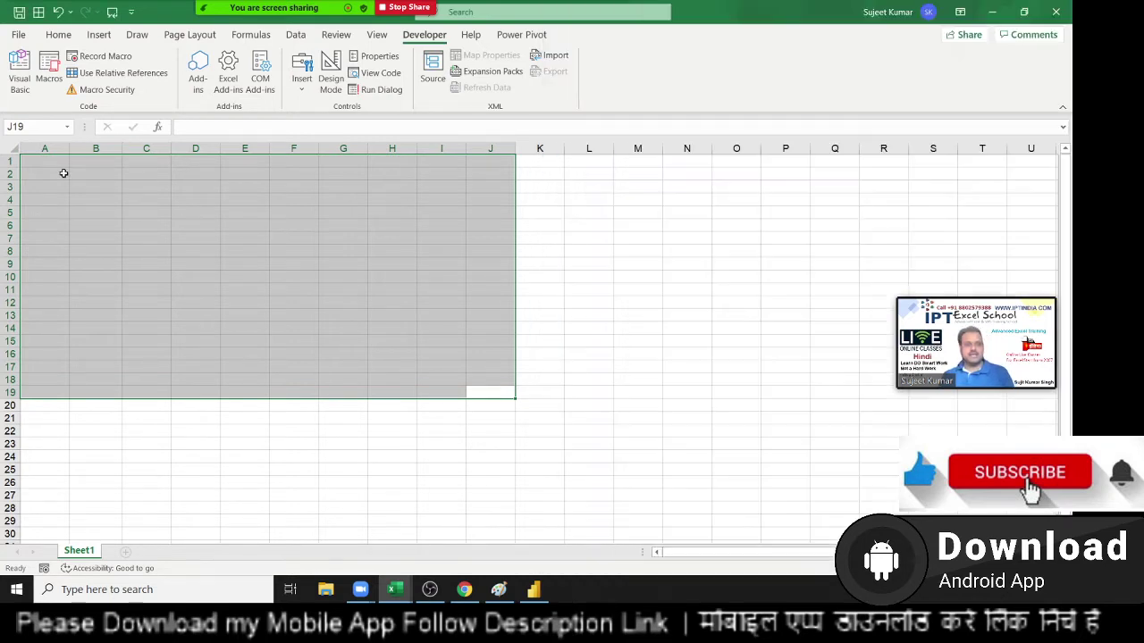
pyautogui.click(51, 162)
pyautogui.hotkey('alt', 'F11')
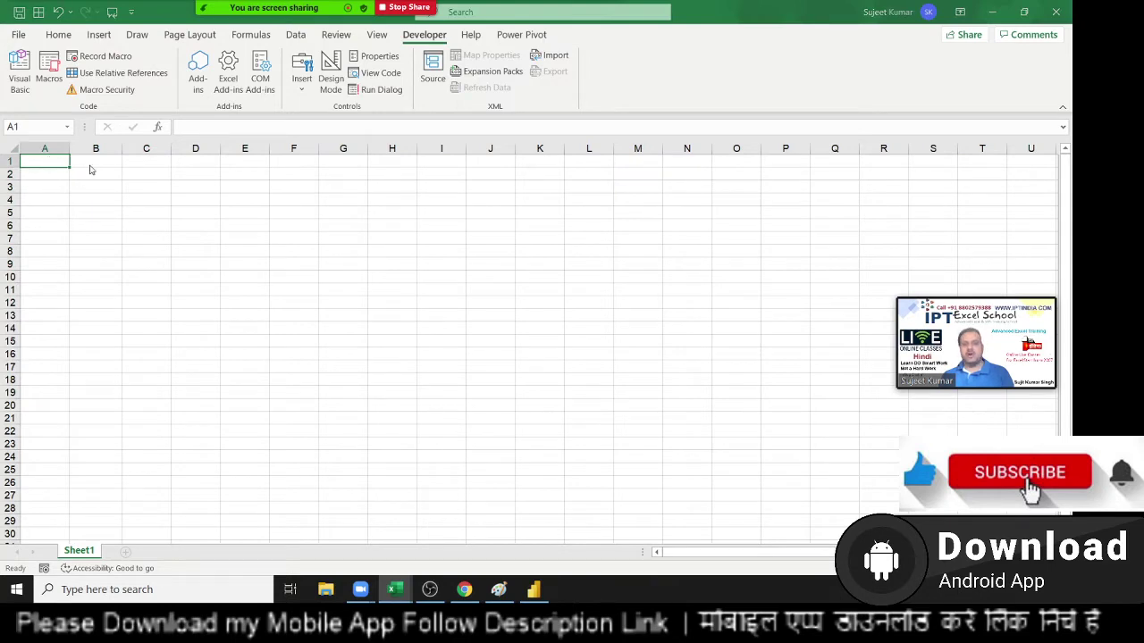
# Add the line Range("A1:C1").Font.Name = "Arila" to the rr macro
pyautogui.write('ra')
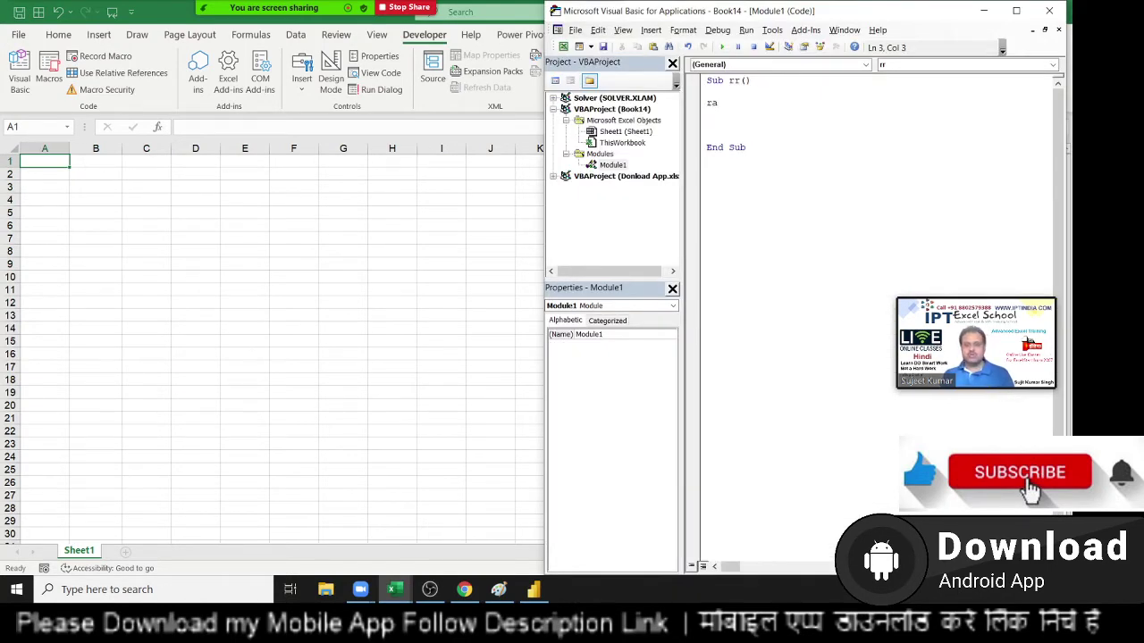
pyautogui.write('nge(')
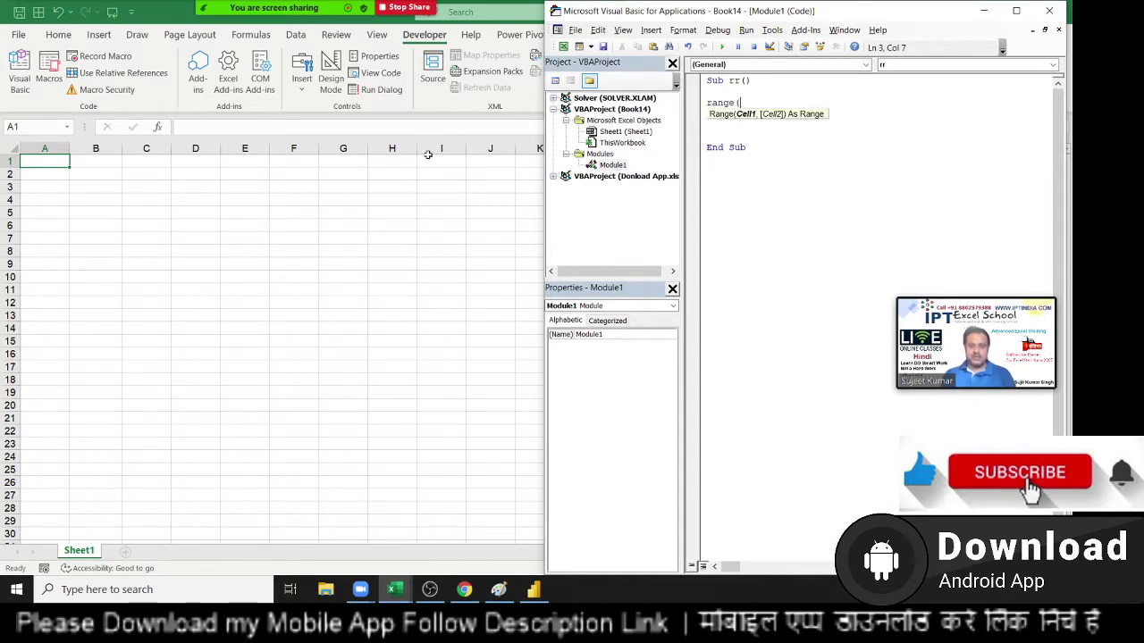
pyautogui.write('"A')
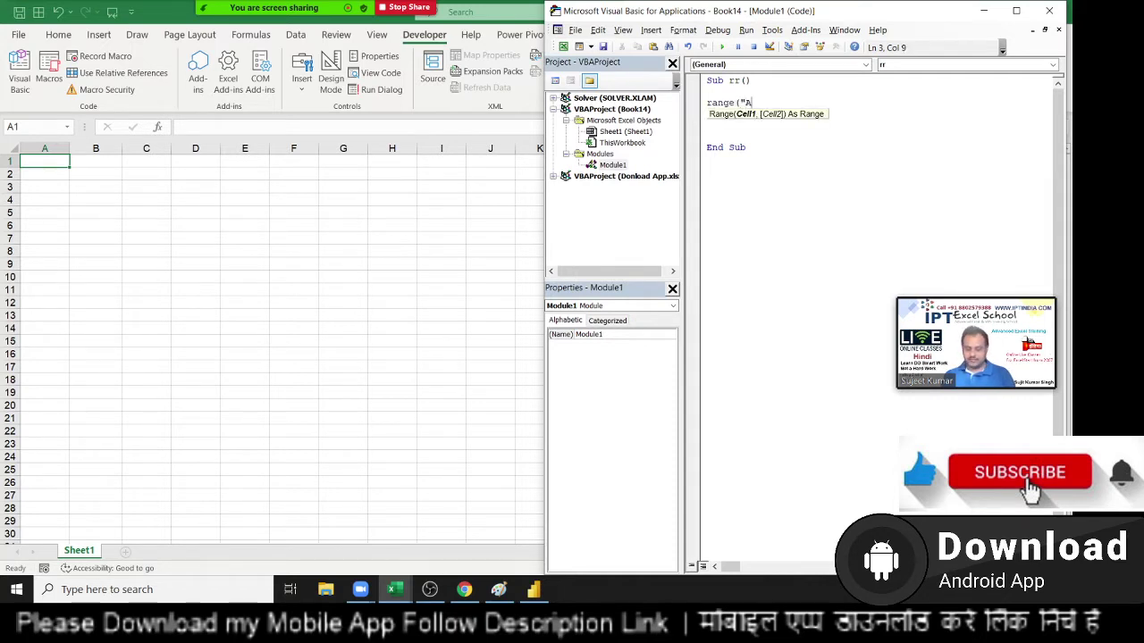
pyautogui.write('1:C1"')
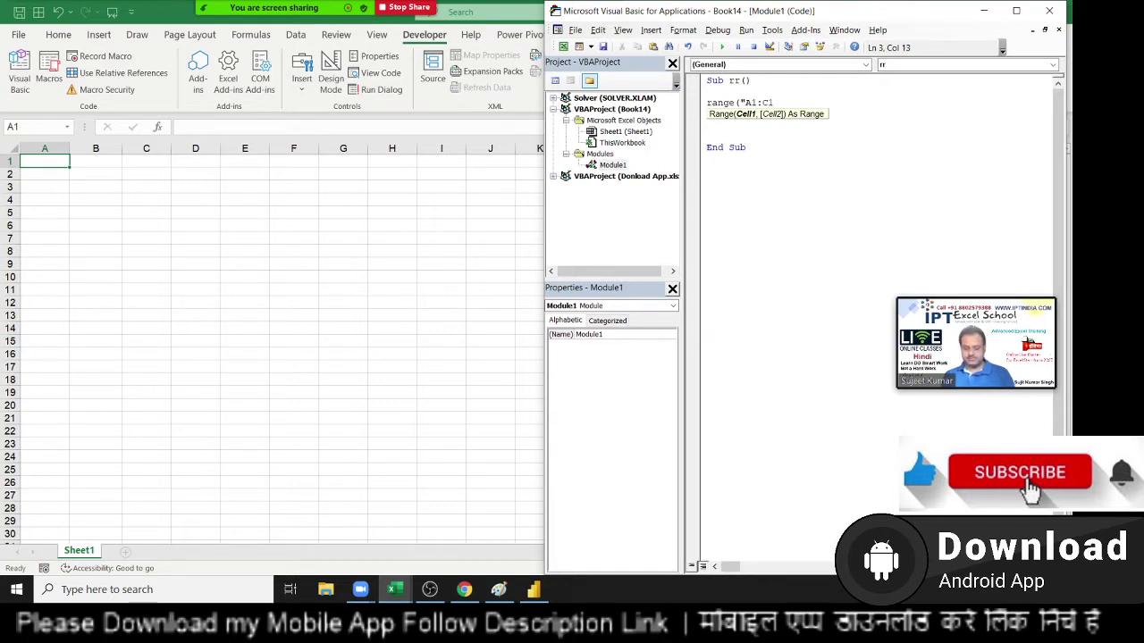
pyautogui.write(').')
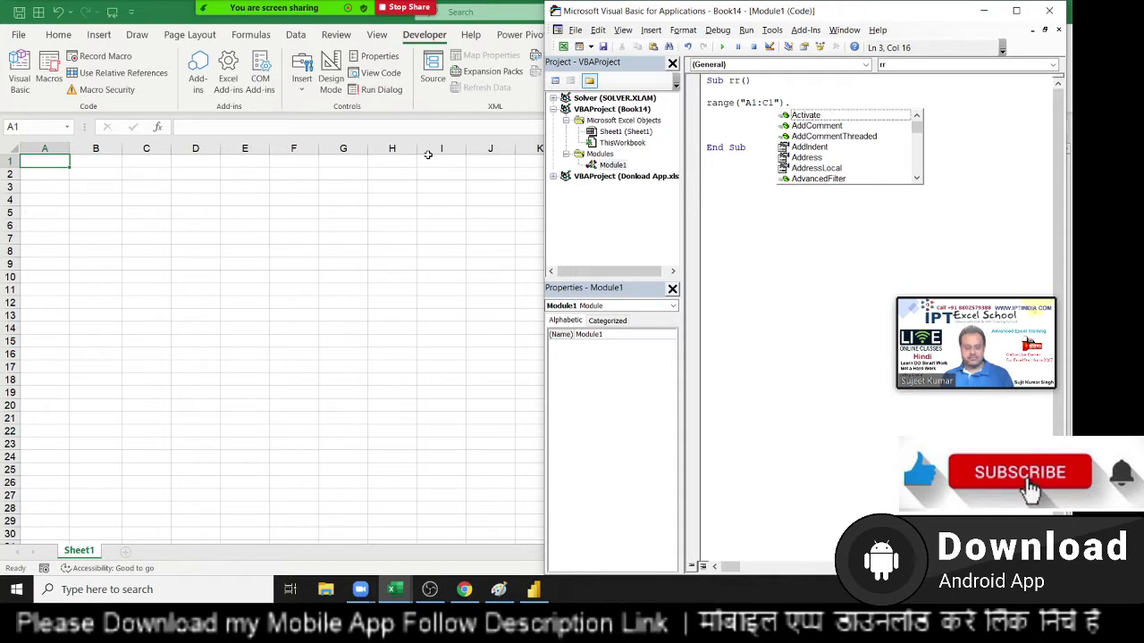
pyautogui.write('fon')
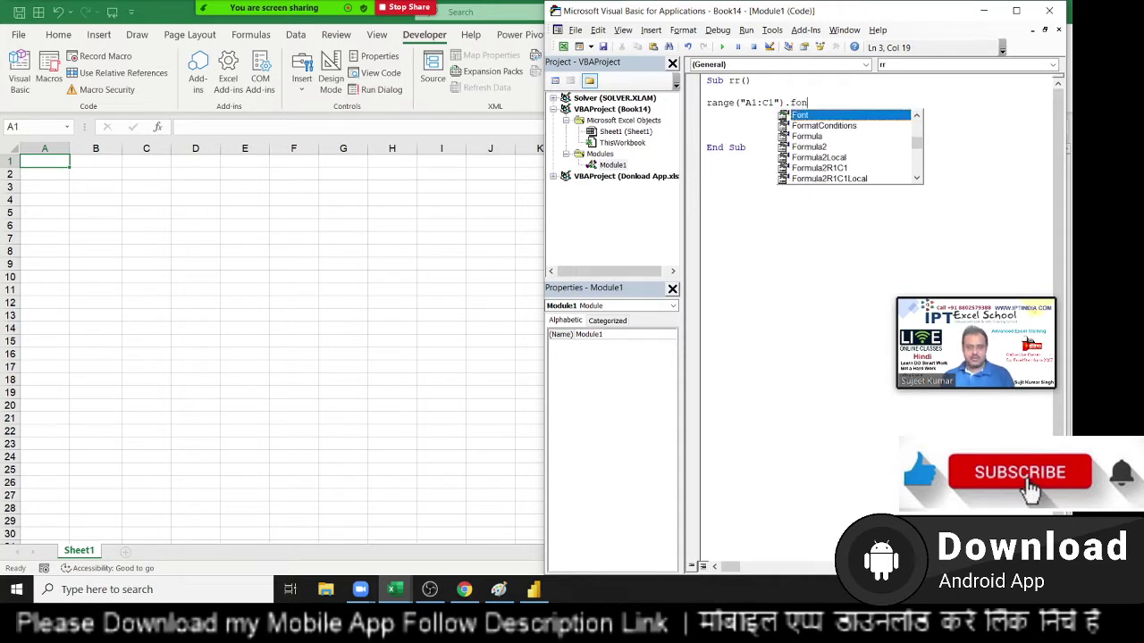
pyautogui.press('Tab')
pyautogui.write('.')
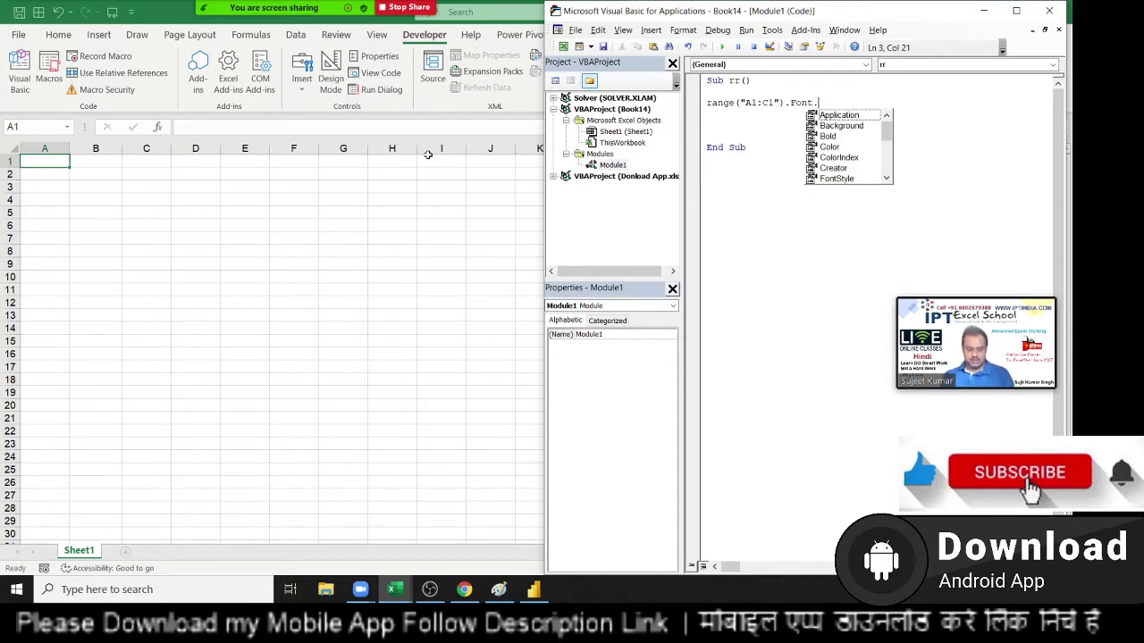
pyautogui.write('na')
pyautogui.press('Tab')
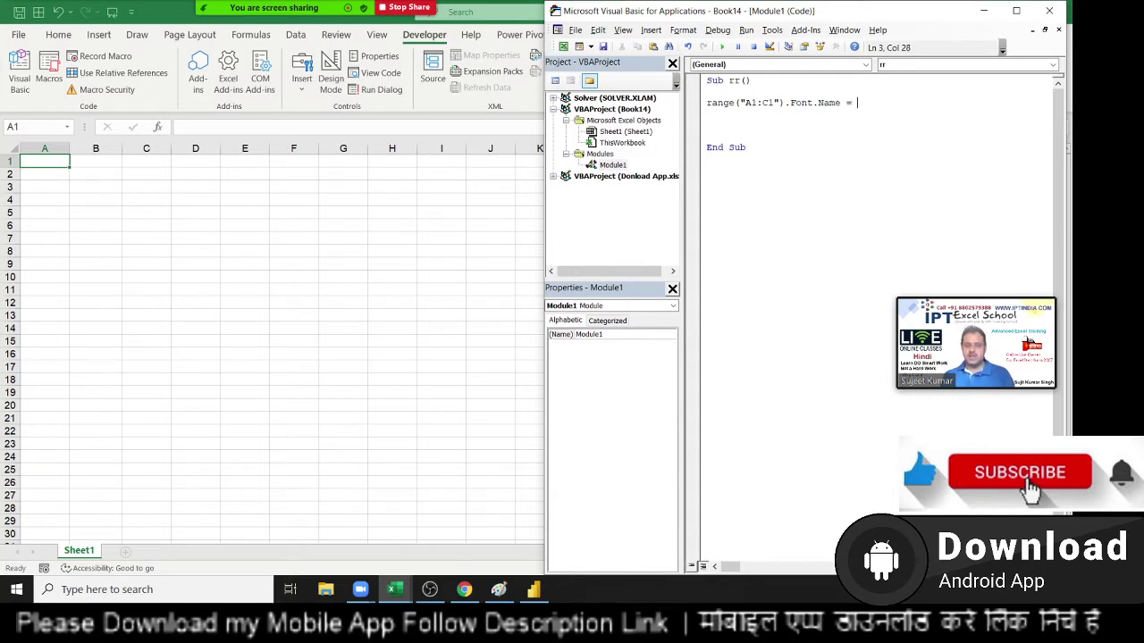
pyautogui.write('Arila"')
pyautogui.press('Return')
pyautogui.write('range')
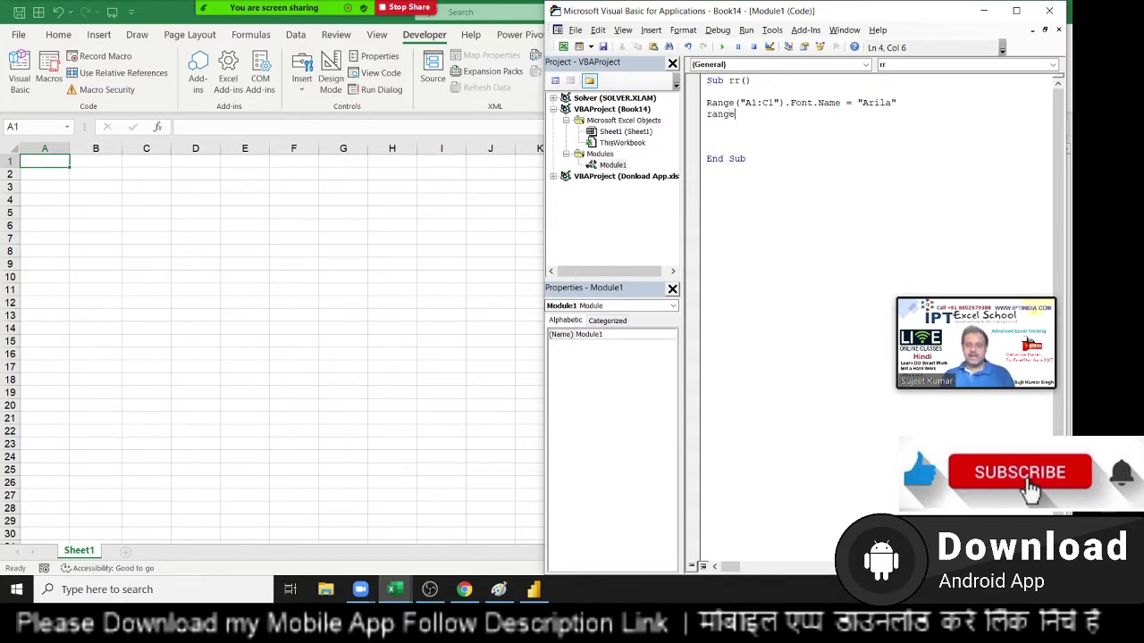
# Type a second Range("A1:C1").Font line and select it
pyautogui.write('("A')
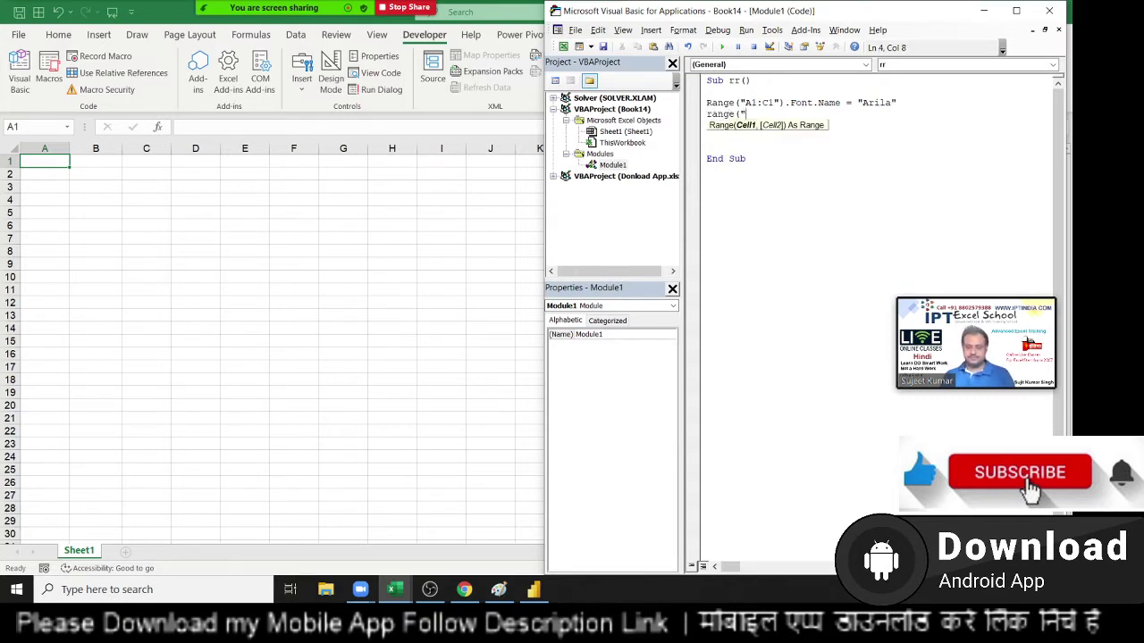
pyautogui.write('1:C')
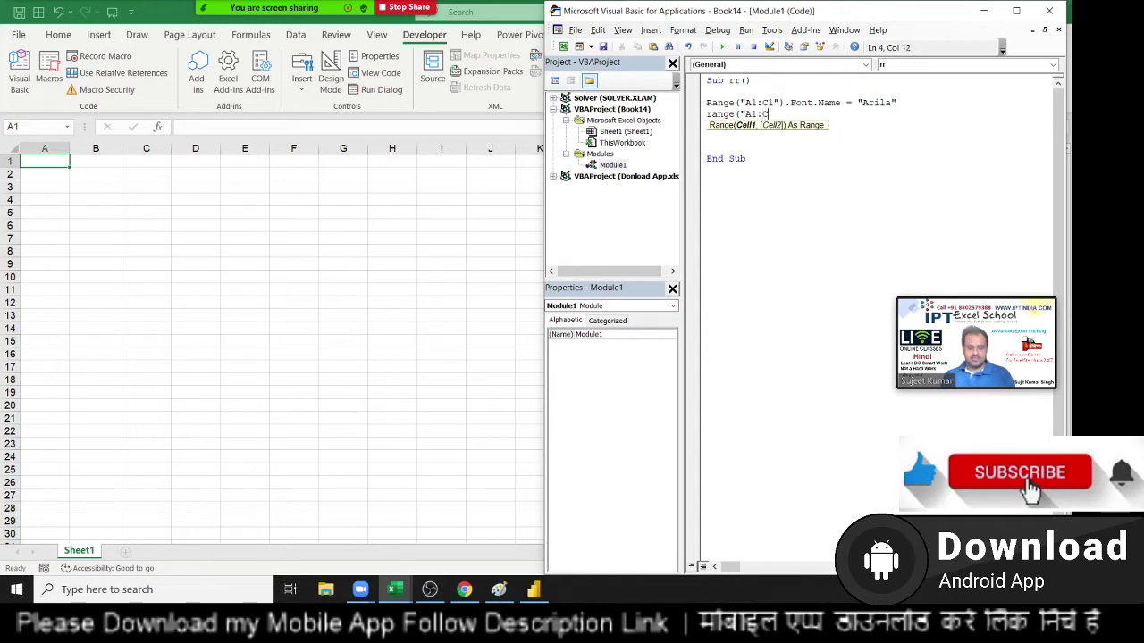
pyautogui.write('1")')
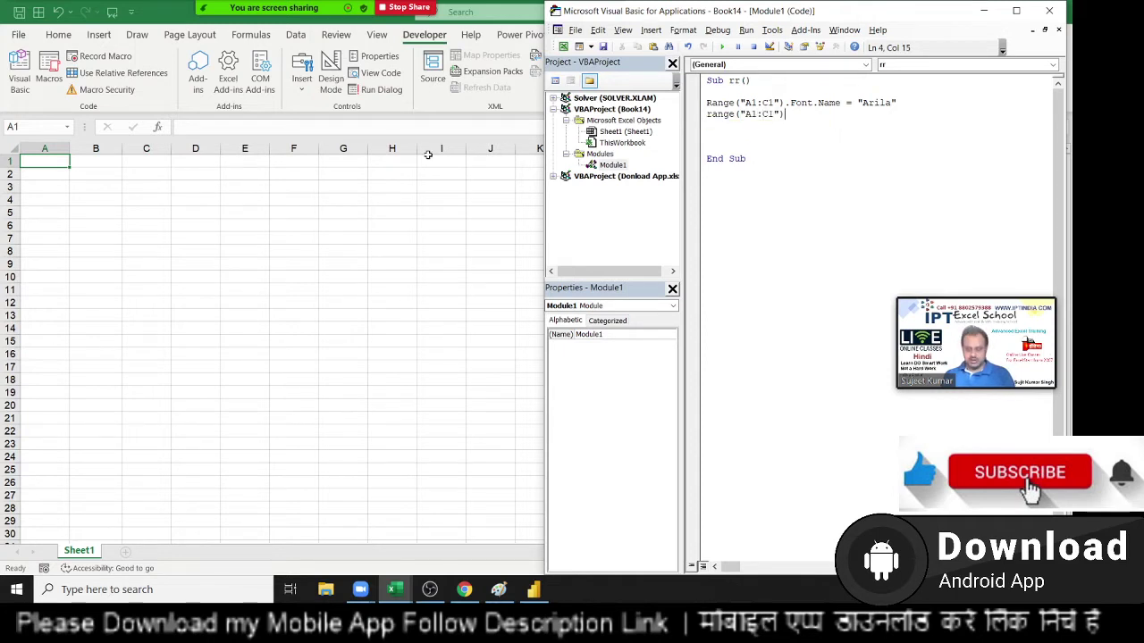
pyautogui.write('.fon')
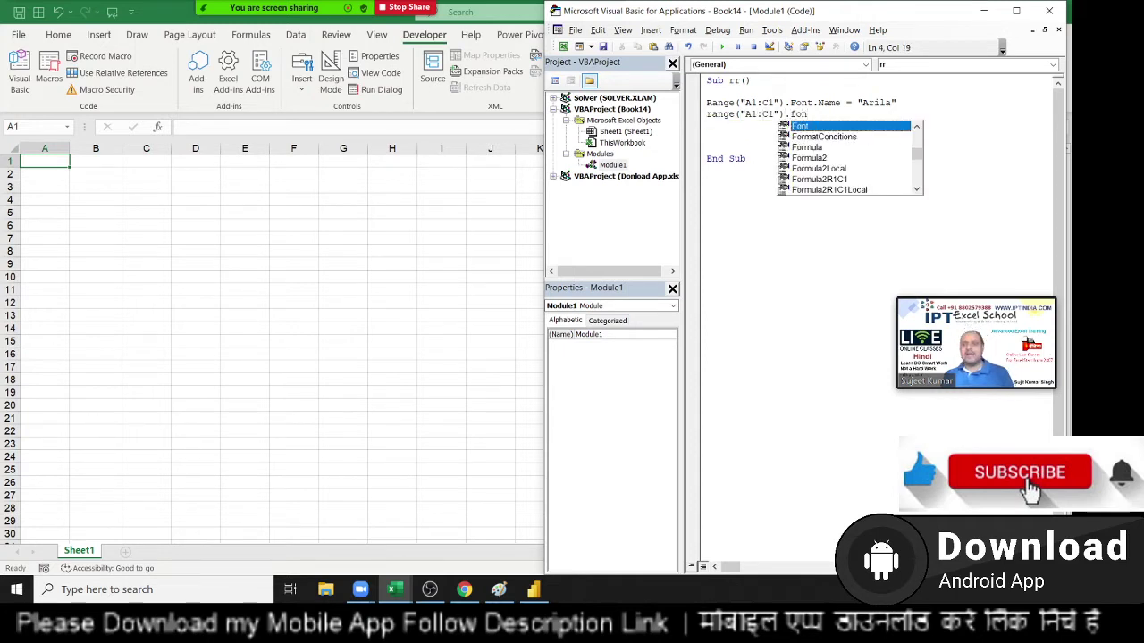
pyautogui.press('Tab')
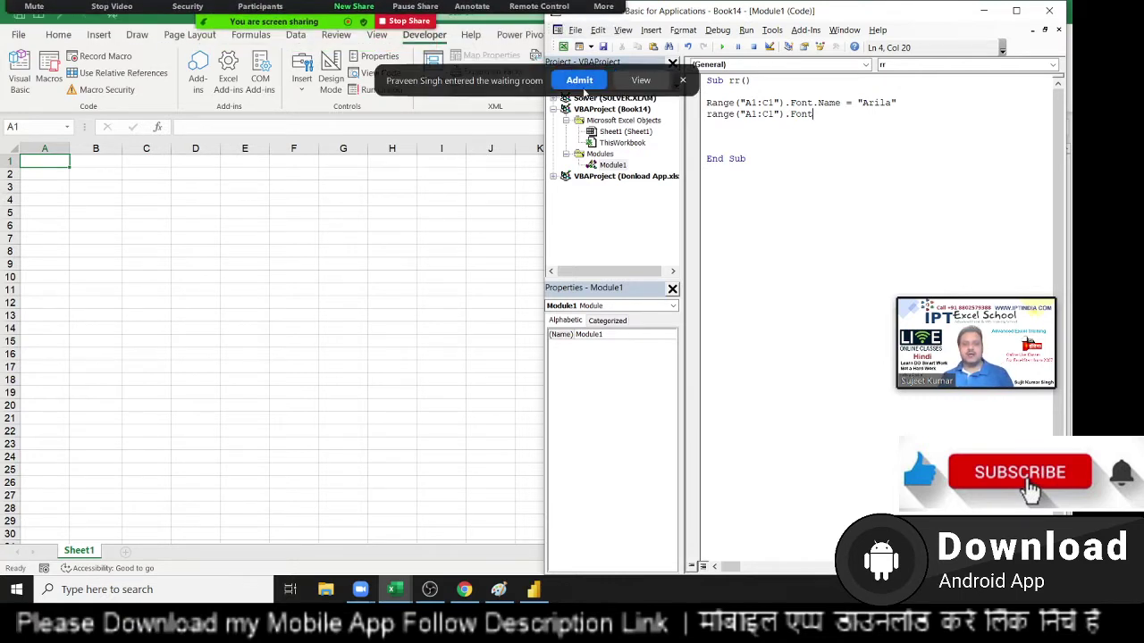
pyautogui.moveTo(814, 114); pyautogui.dragTo(706, 115)
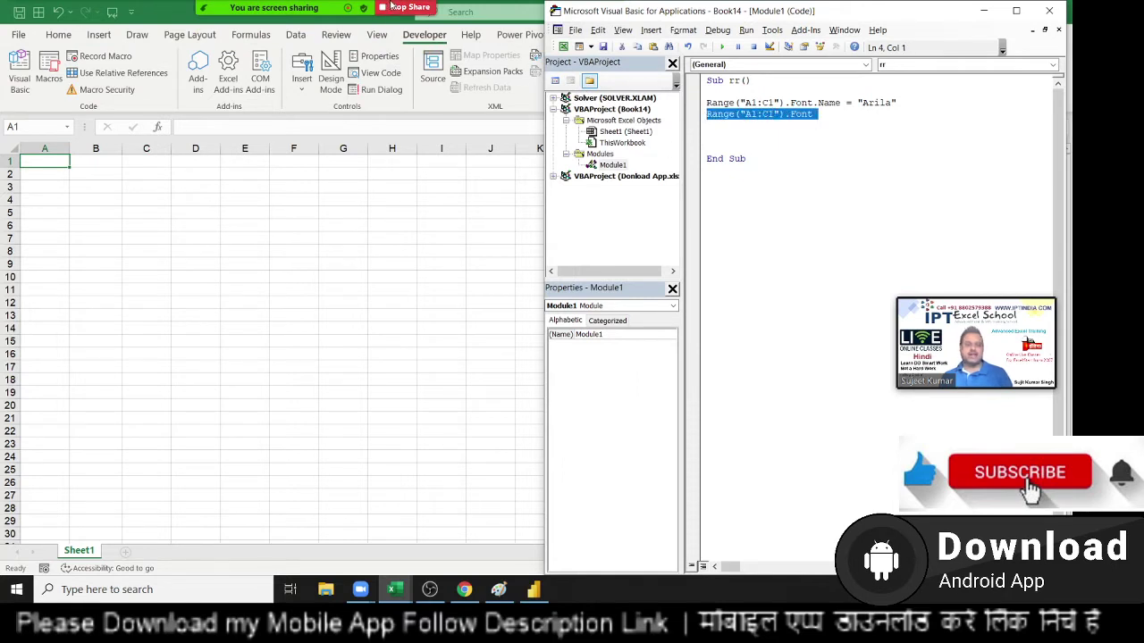
# Review the newly joined participant's options in Zoom's participants list
pyautogui.click(260, 18)
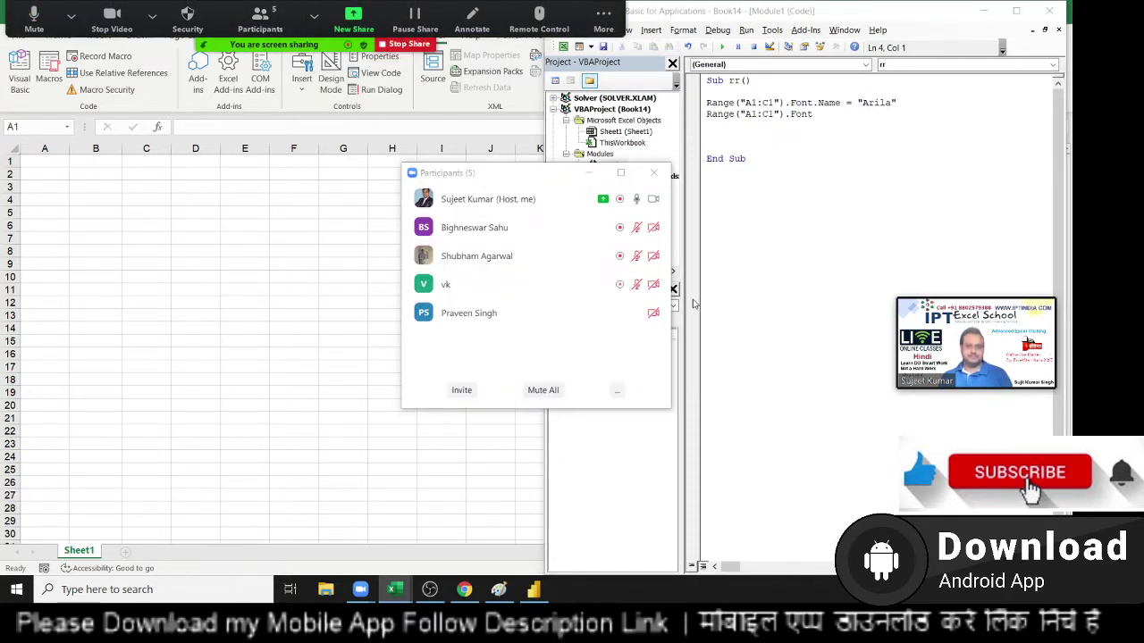
pyautogui.moveTo(536, 313)
pyautogui.click(647, 313)
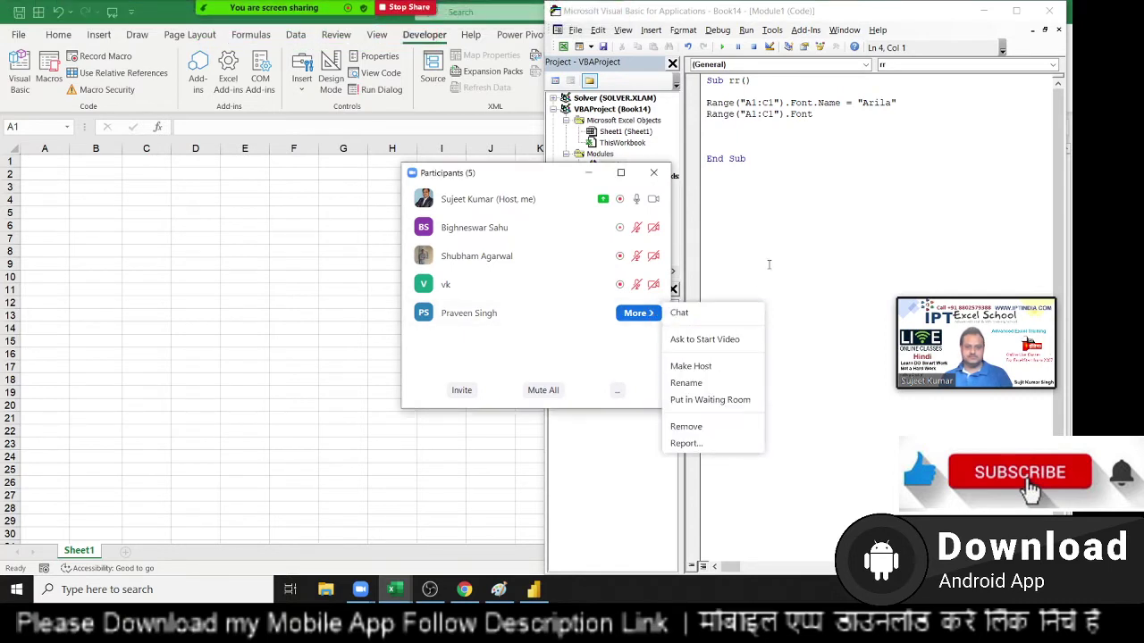
pyautogui.click(771, 265)
pyautogui.click(653, 172)
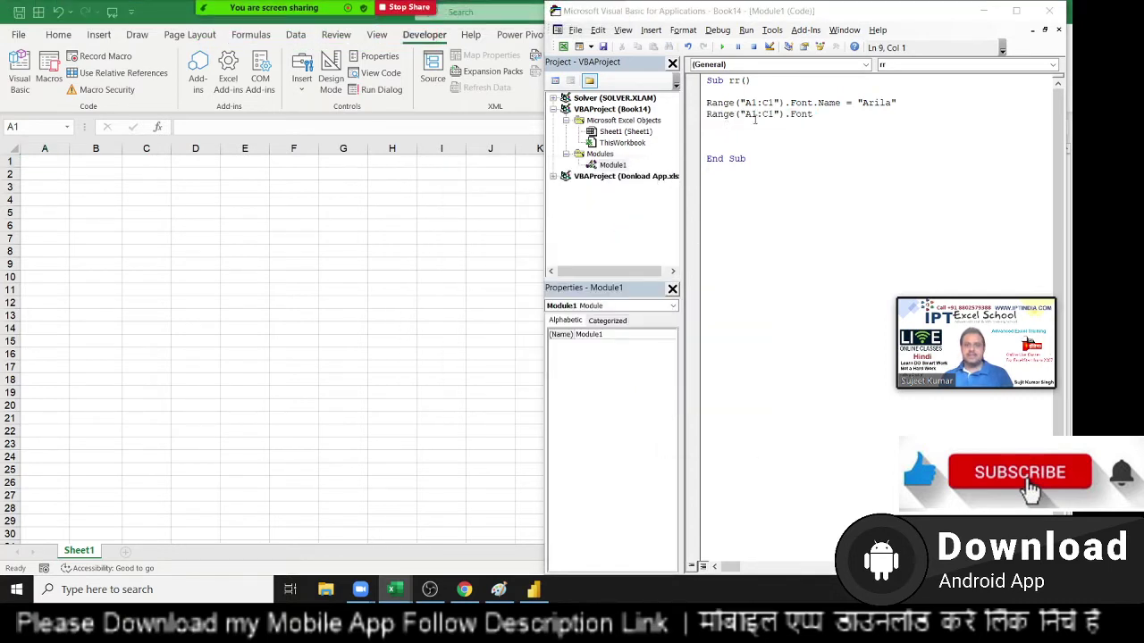
# Convert the font line into a With Range("A1:C1").Font block and delete the duplicate line
pyautogui.moveTo(816, 114); pyautogui.dragTo(761, 116)
pyautogui.click(694, 113)
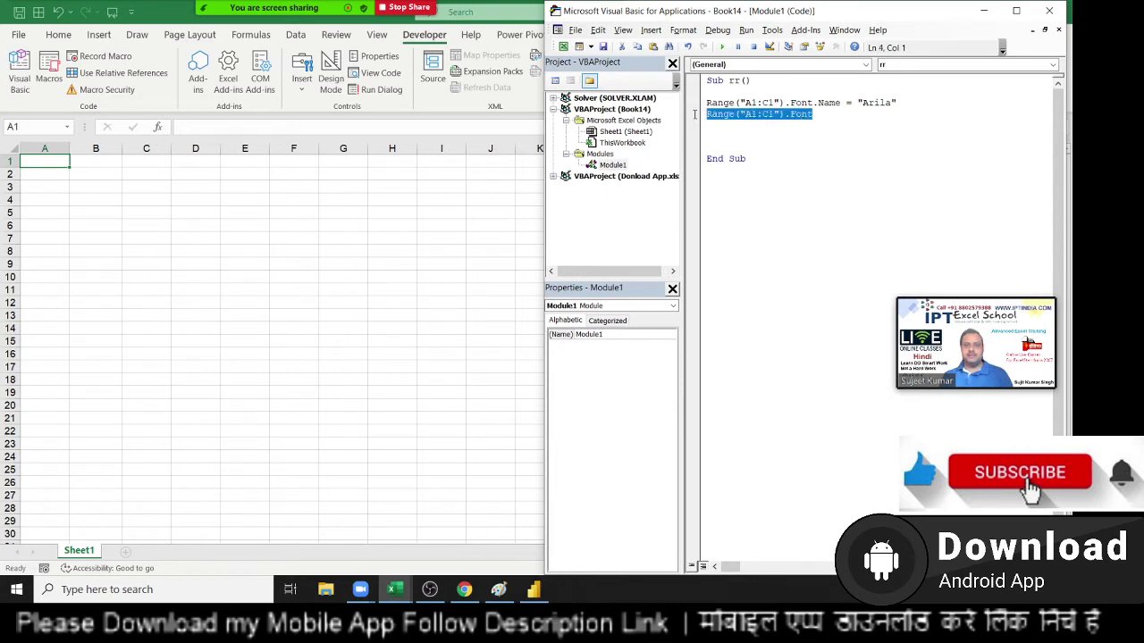
pyautogui.click(769, 126)
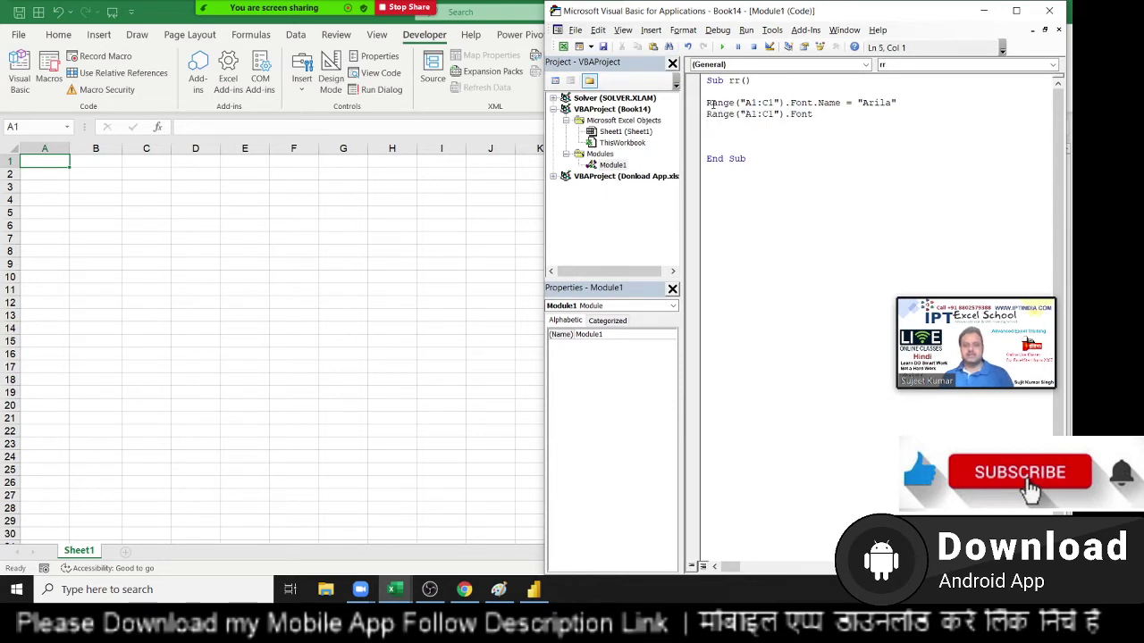
pyautogui.moveTo(707, 102)
pyautogui.mouseDown()
pyautogui.moveTo(779, 102)
pyautogui.moveTo(706, 103)
pyautogui.mouseUp()
pyautogui.write('wi')
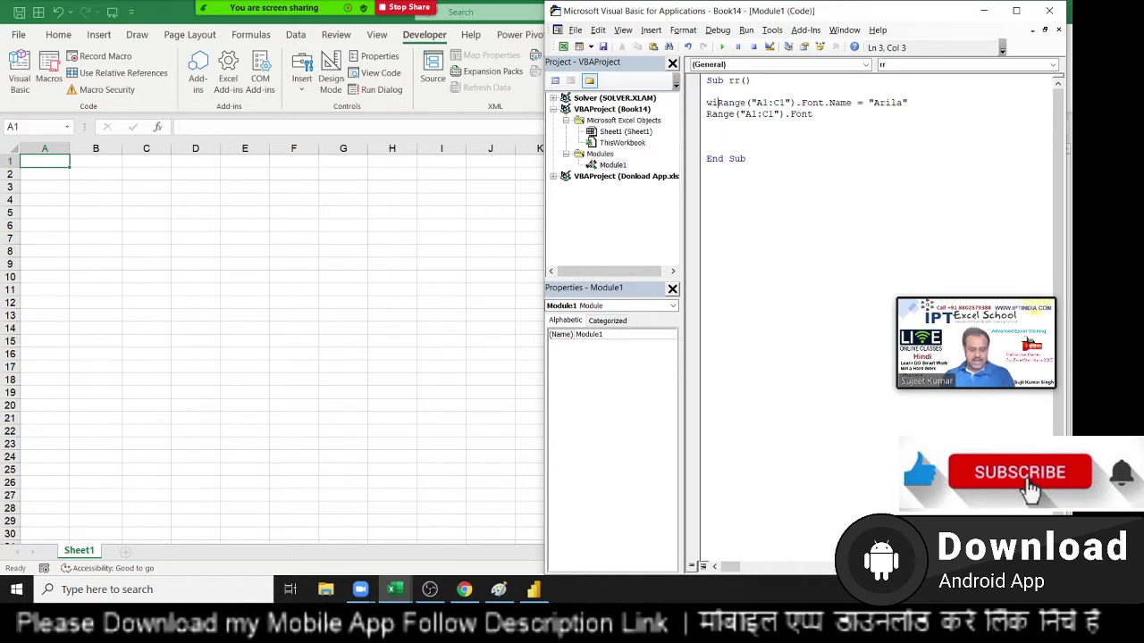
pyautogui.write('th')
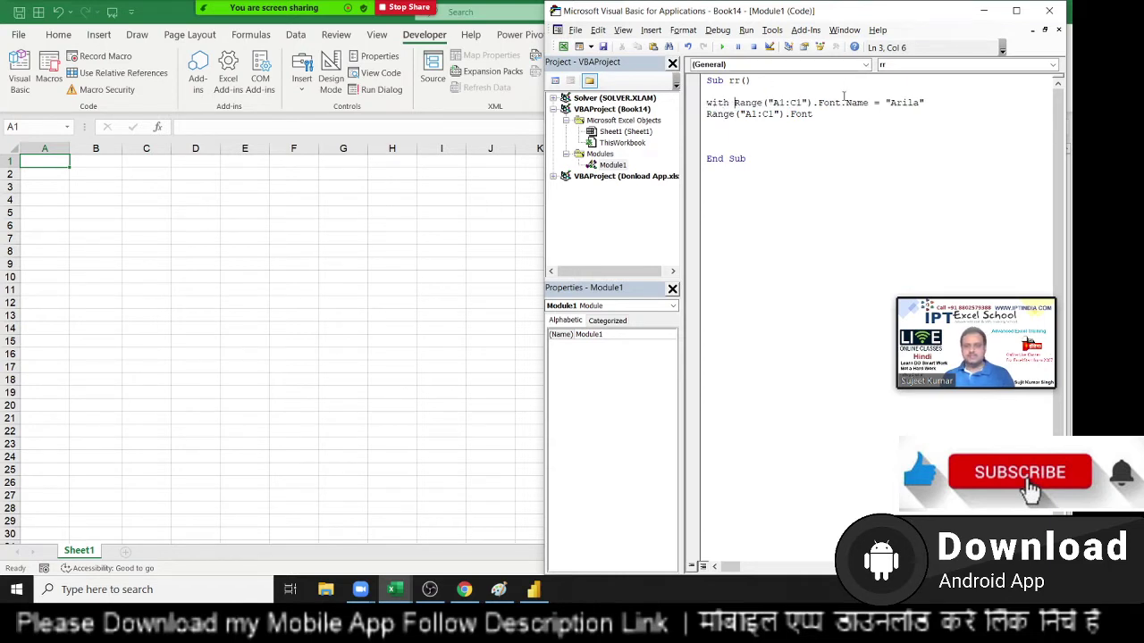
pyautogui.press('Return')
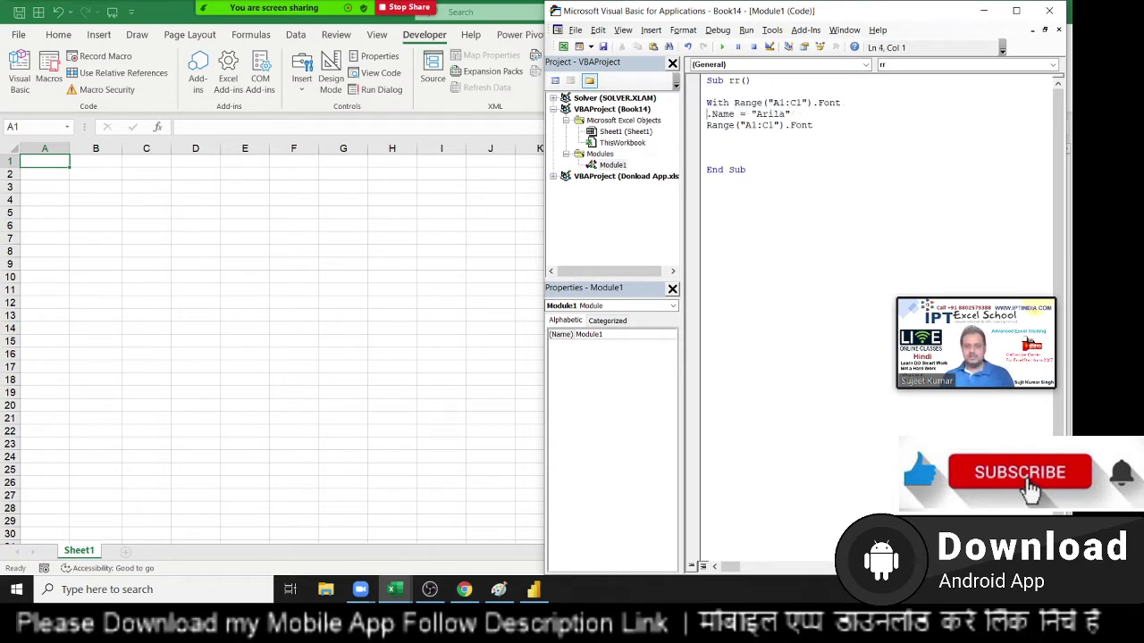
pyautogui.press('Down')
pyautogui.hotkey('shift', 'Right')
pyautogui.hotkey('shift', 'Right')
pyautogui.hotkey('shift', 'Right')
pyautogui.hotkey('shift', 'Right')
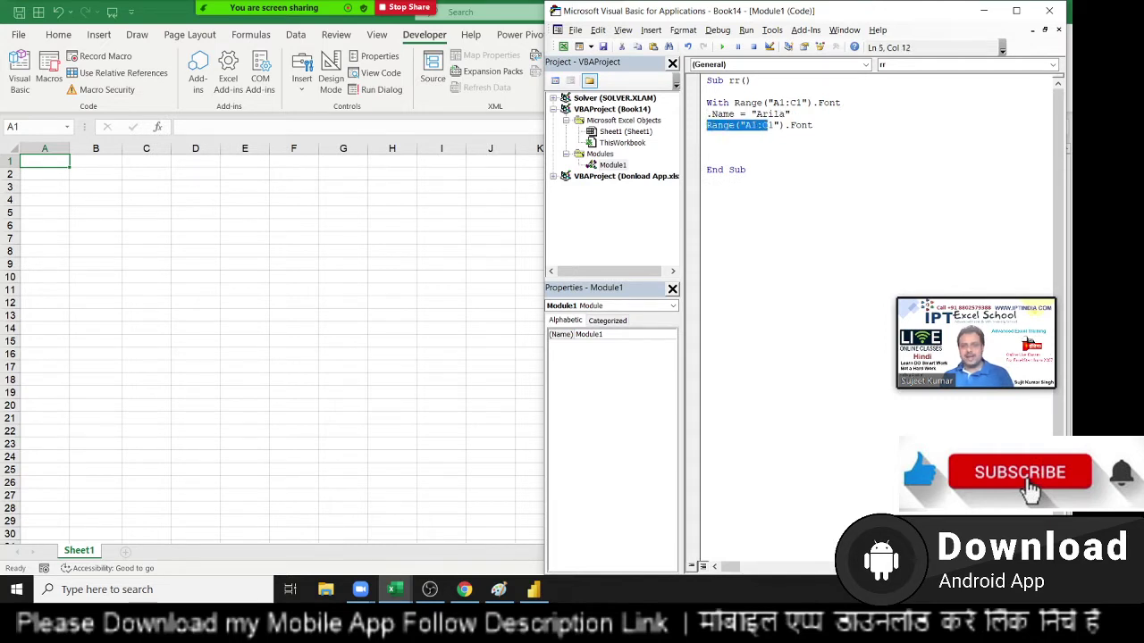
pyautogui.hotkey('shift', 'Right')
pyautogui.hotkey('shift', 'Right')
pyautogui.hotkey('shift', 'Right')
pyautogui.hotkey('shift', 'Right')
pyautogui.hotkey('shift', 'Right')
pyautogui.hotkey('shift', 'Right')
pyautogui.hotkey('shift', 'Right')
pyautogui.hotkey('shift', 'Right')
pyautogui.hotkey('shift', 'Right')
pyautogui.hotkey('shift', 'Right')
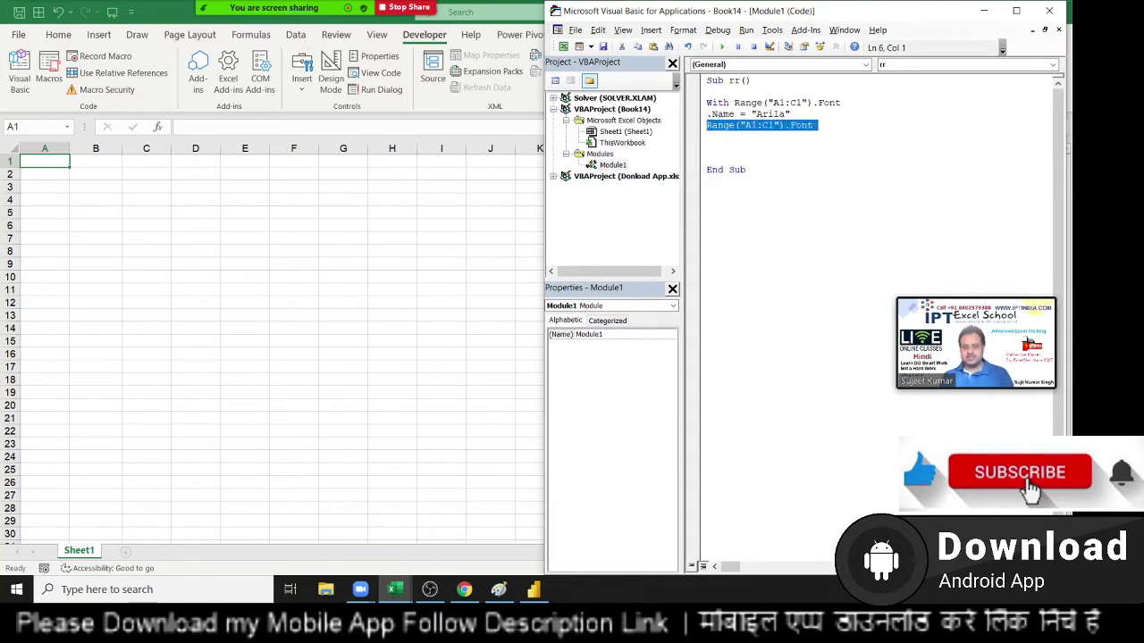
pyautogui.press('Delete')
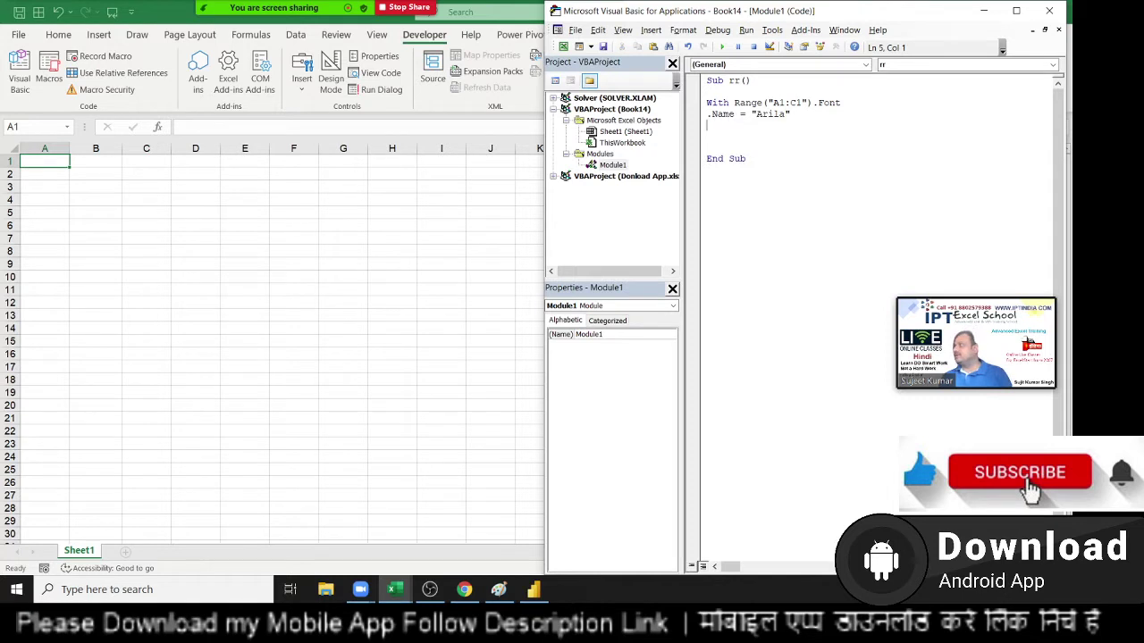
# Add .Size = 12, .Bold = True and .Italic = True inside the With block
pyautogui.write('.')
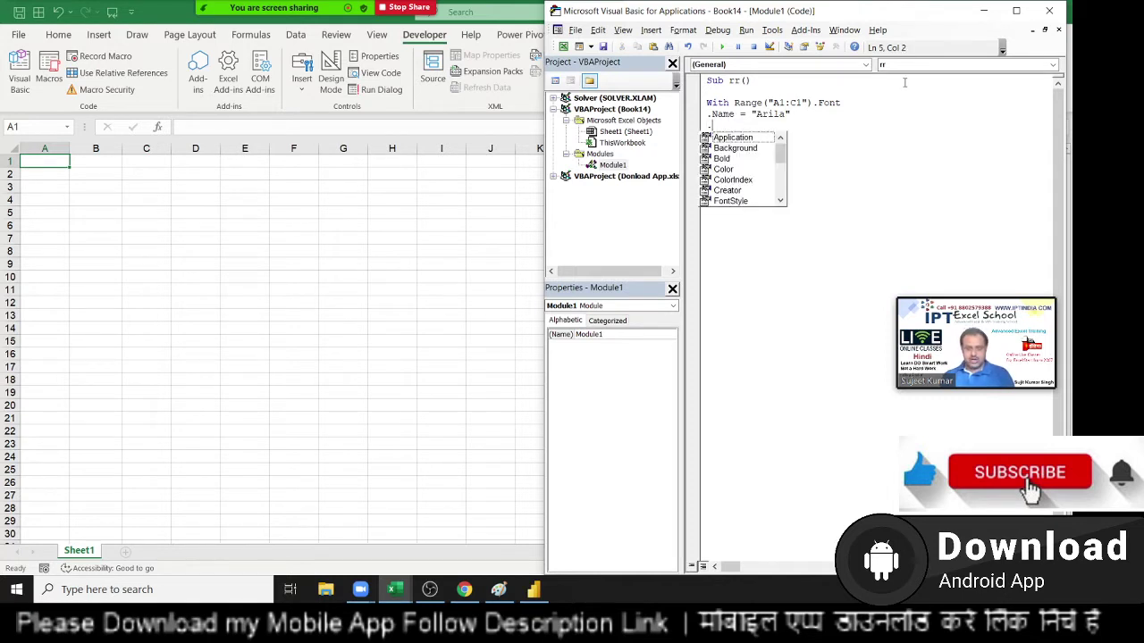
pyautogui.write('Si')
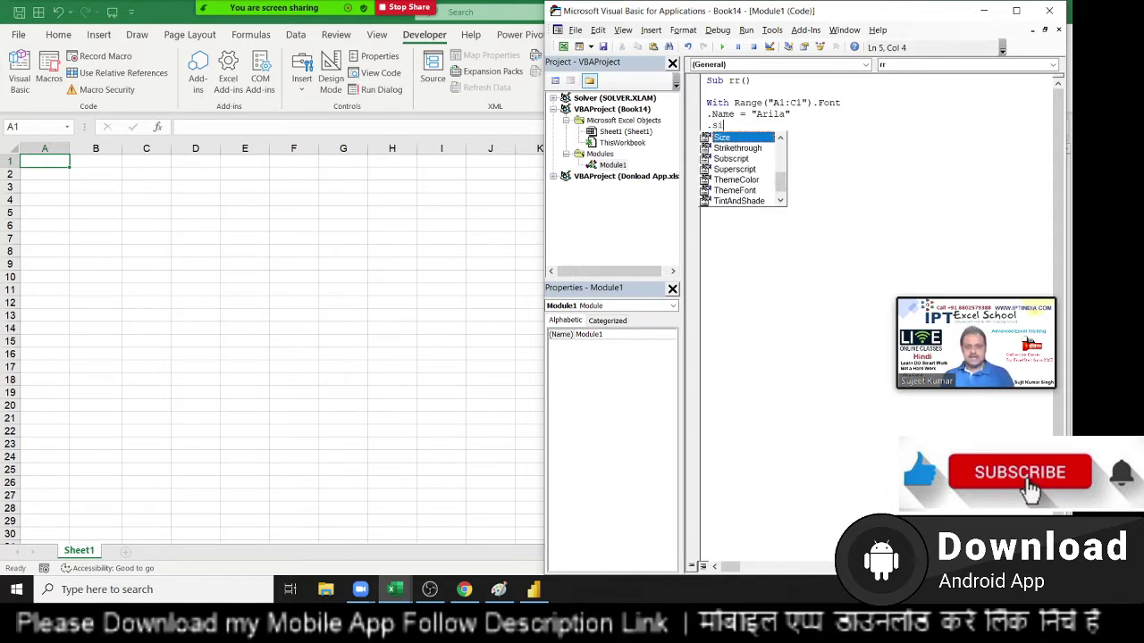
pyautogui.press('Tab')
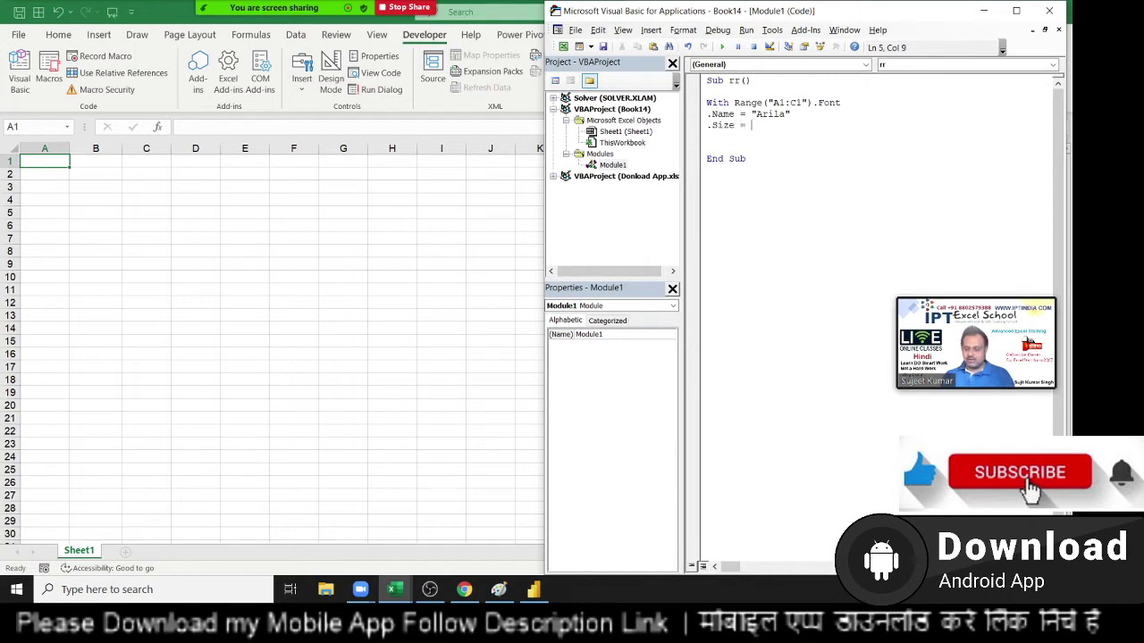
pyautogui.write('12')
pyautogui.press('Return')
pyautogui.write('.')
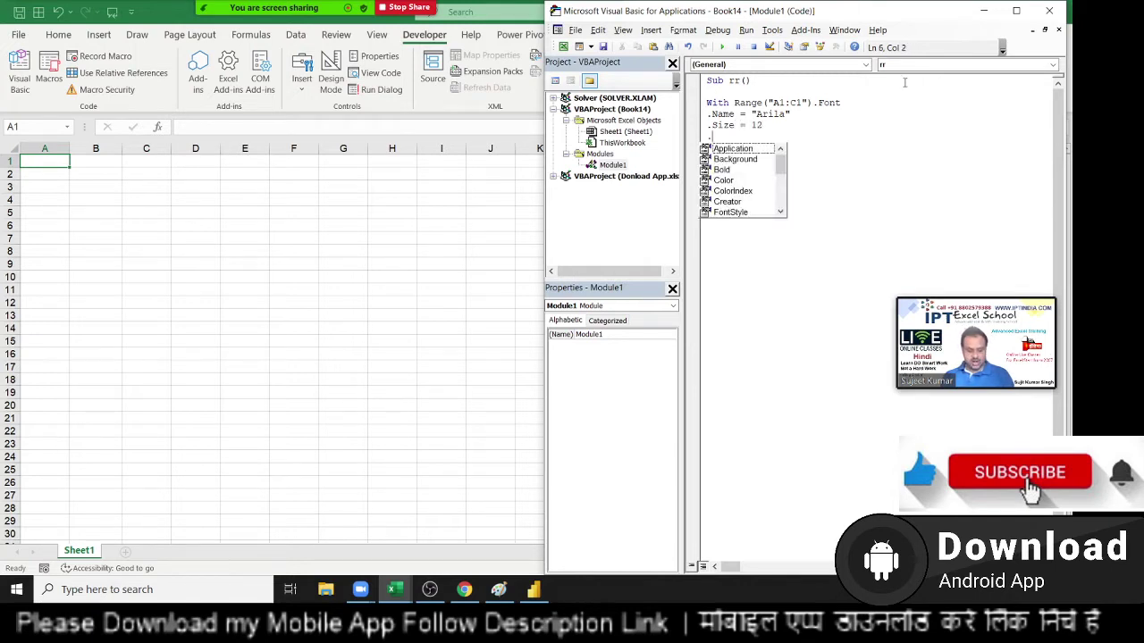
pyautogui.write('Bo')
pyautogui.press('Tab')
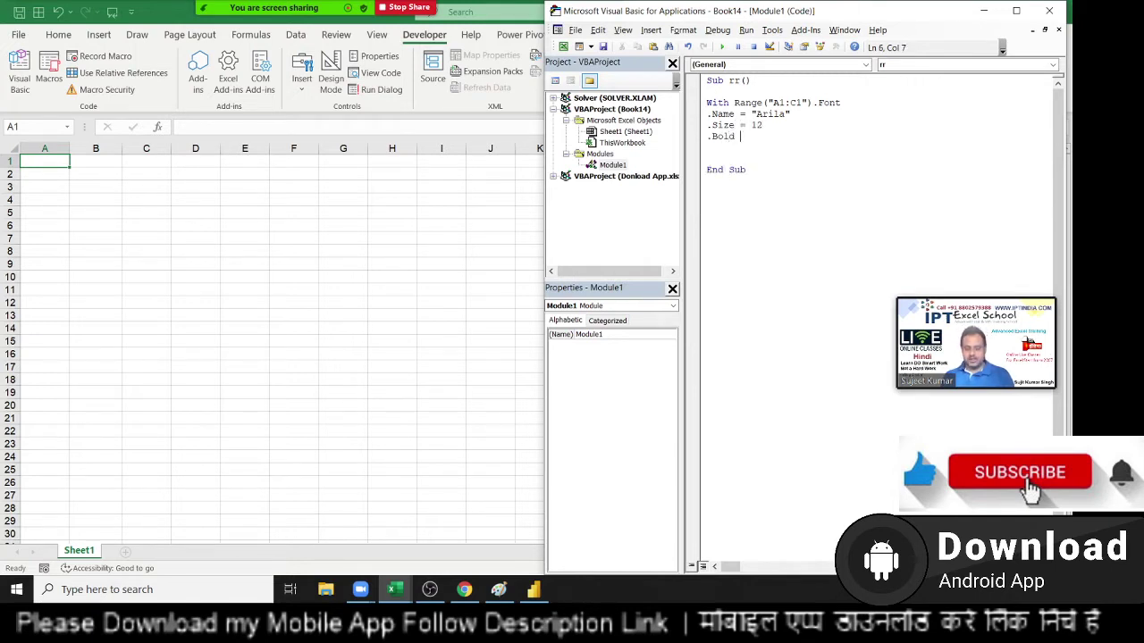
pyautogui.write('= true')
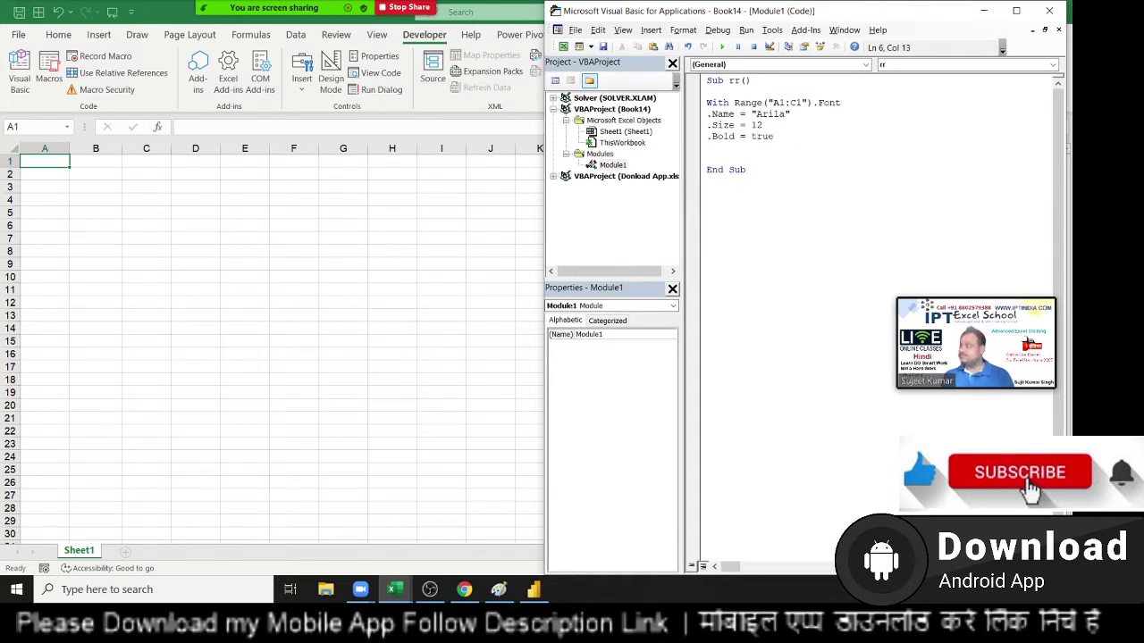
pyautogui.press('Return')
pyautogui.write('.i')
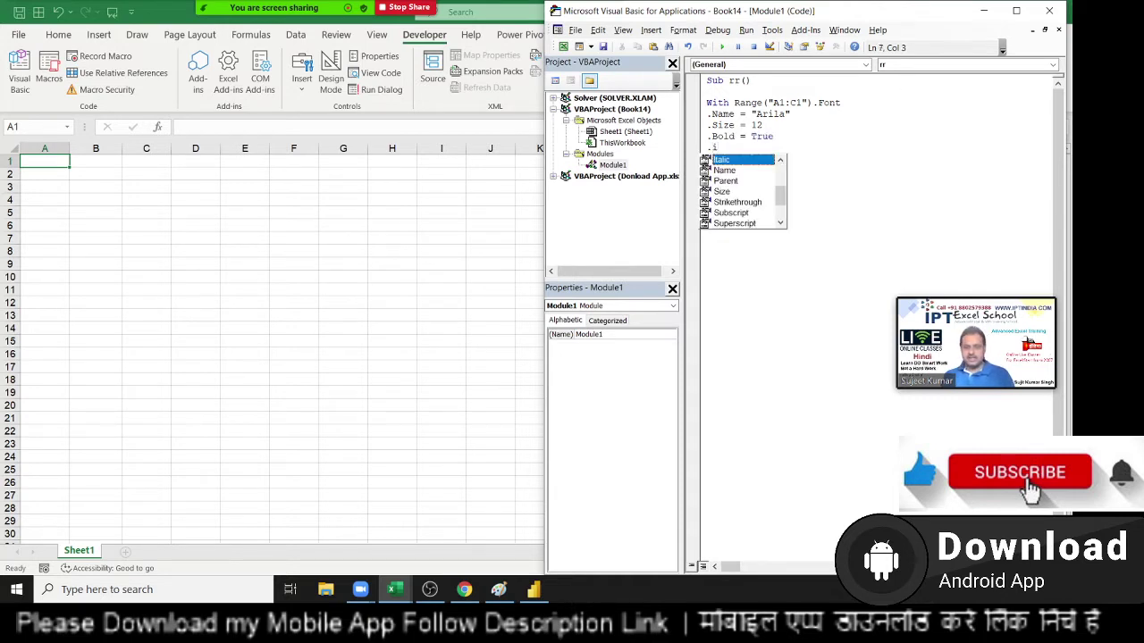
pyautogui.press('Tab')
pyautogui.write('=')
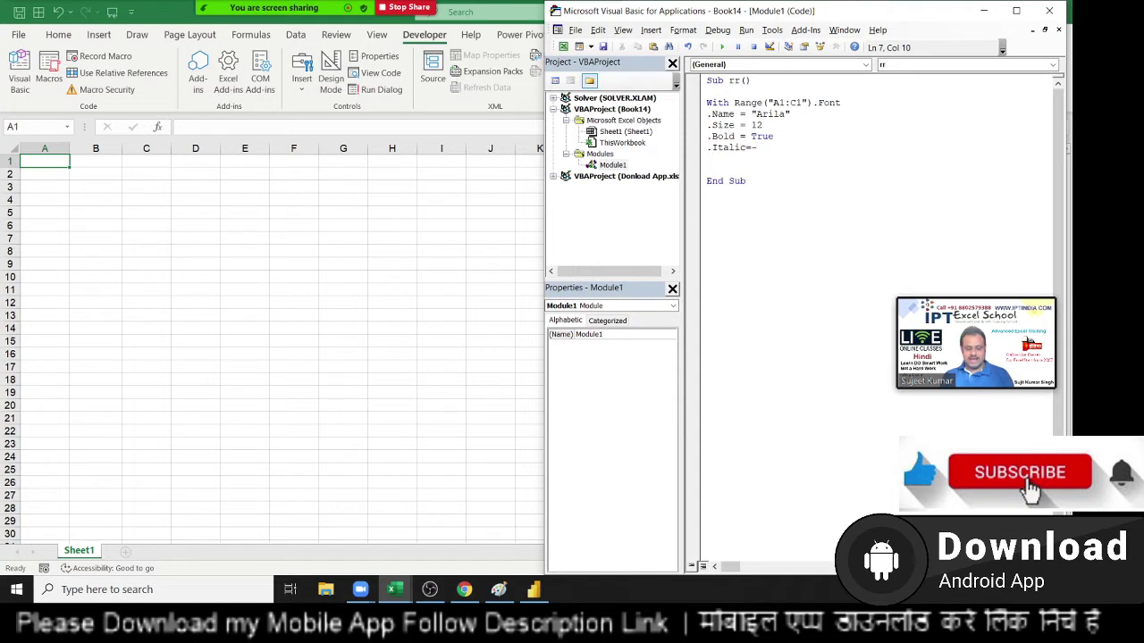
pyautogui.write('True')
pyautogui.press('Return')
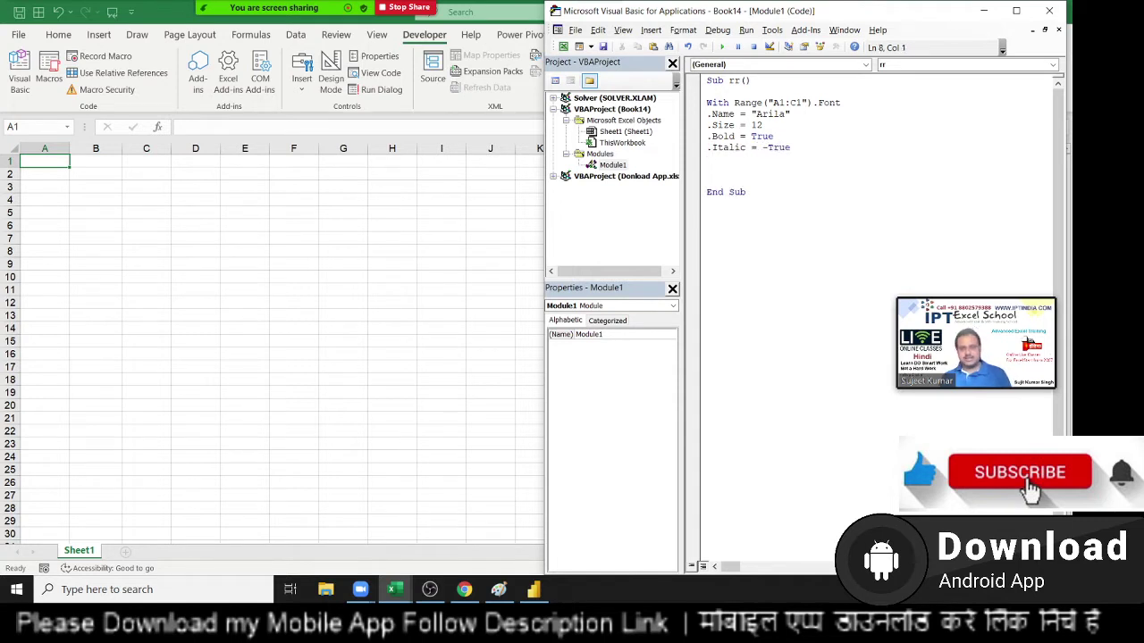
# Add .Underline = True and .Color = vbRed, fix the Italic value, and close with End With
pyautogui.write('.un')
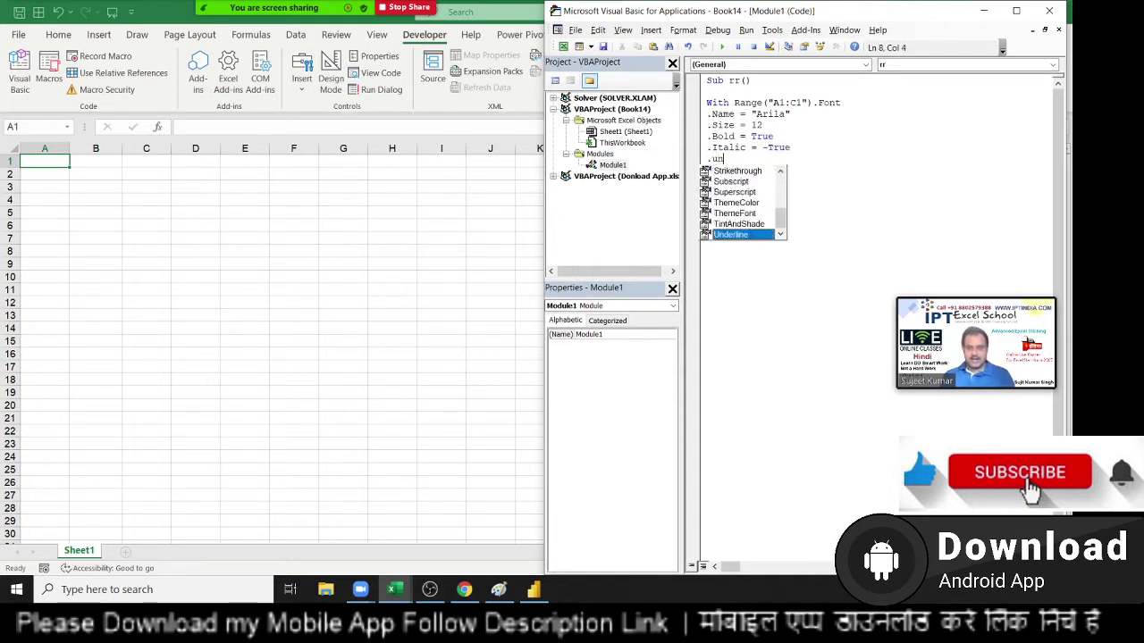
pyautogui.press('Tab')
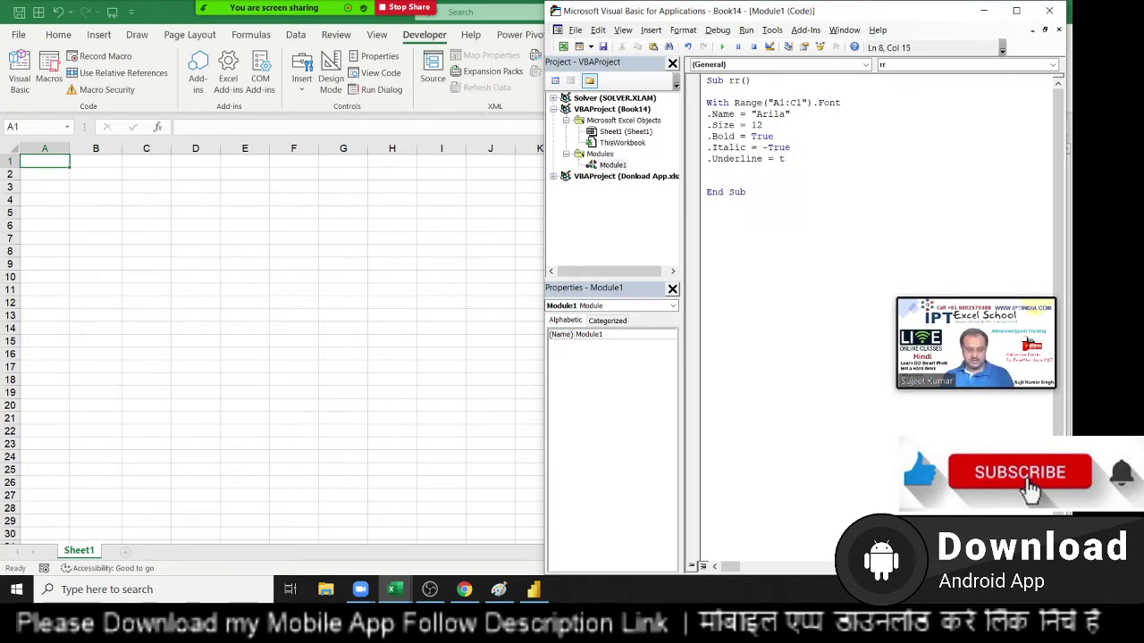
pyautogui.write('rue')
pyautogui.press('Return')
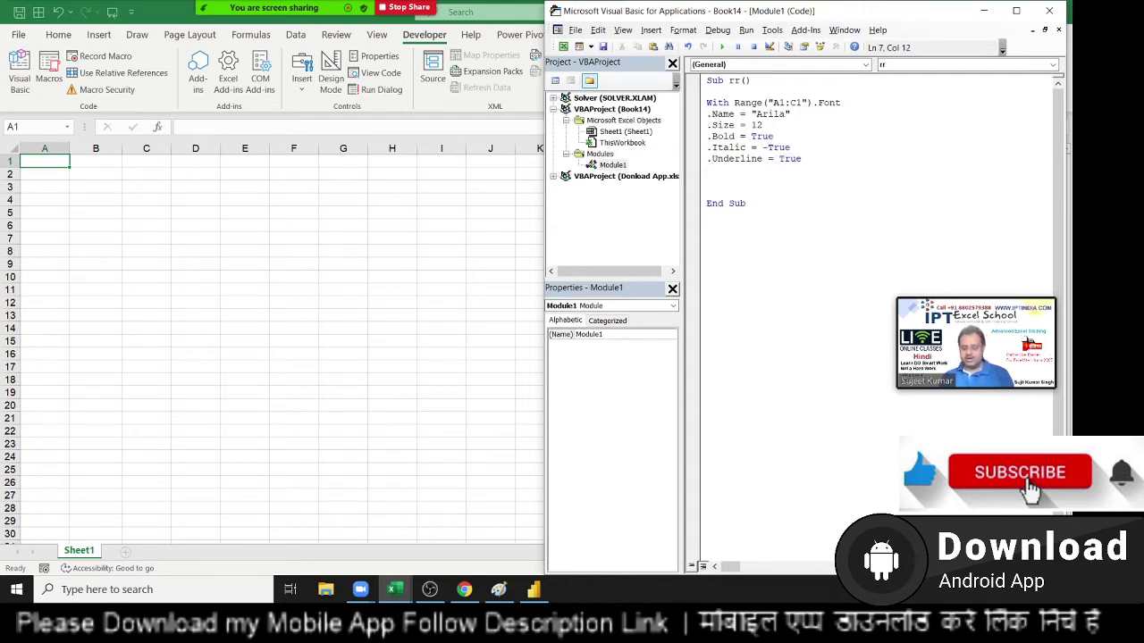
pyautogui.press('BackSpace')
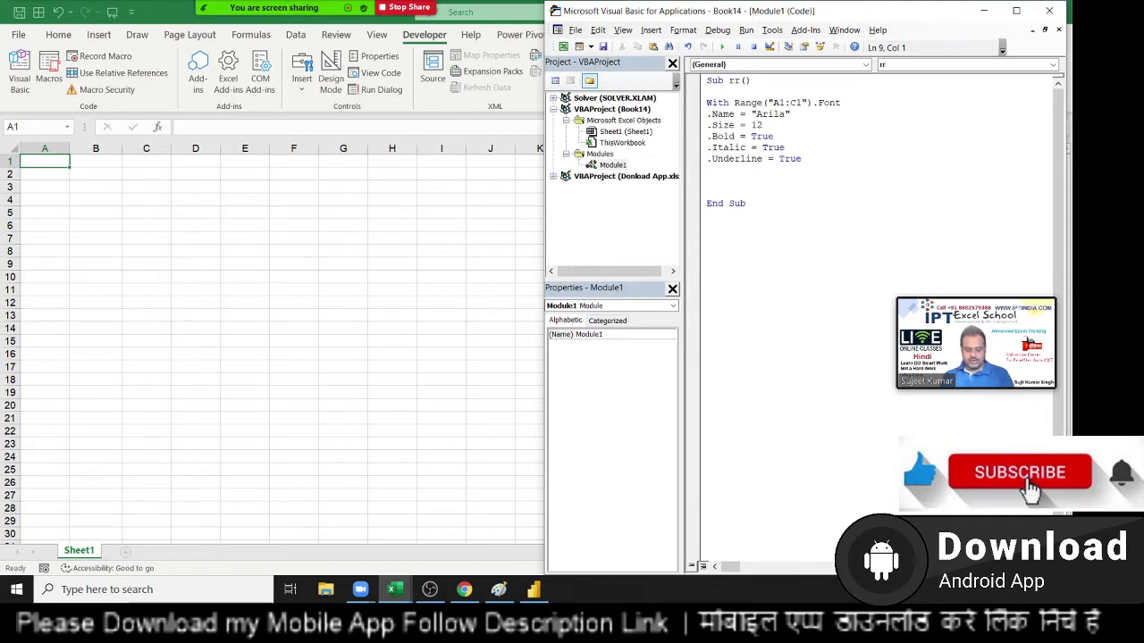
pyautogui.write('.col')
pyautogui.press('Tab')
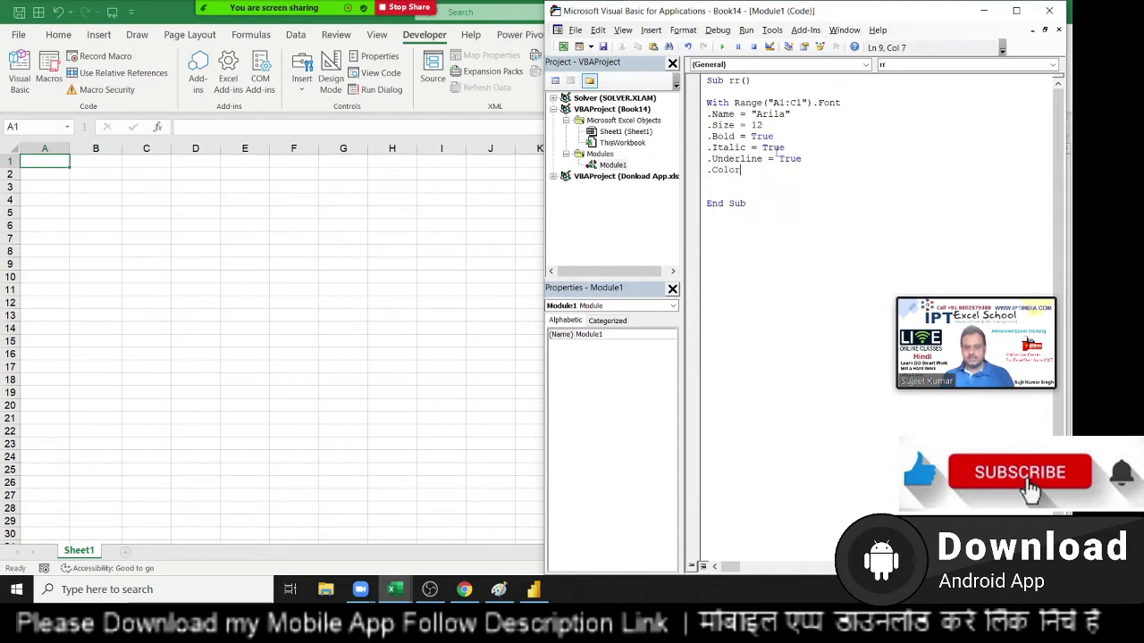
pyautogui.write('=vbred')
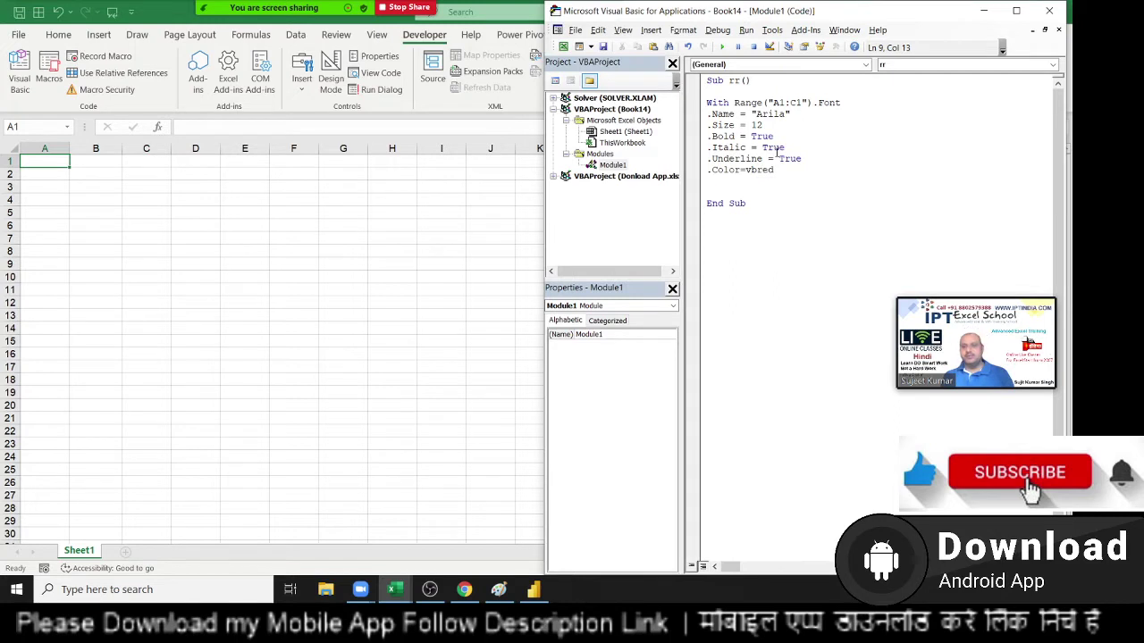
pyautogui.press('Return')
pyautogui.write('end wit')
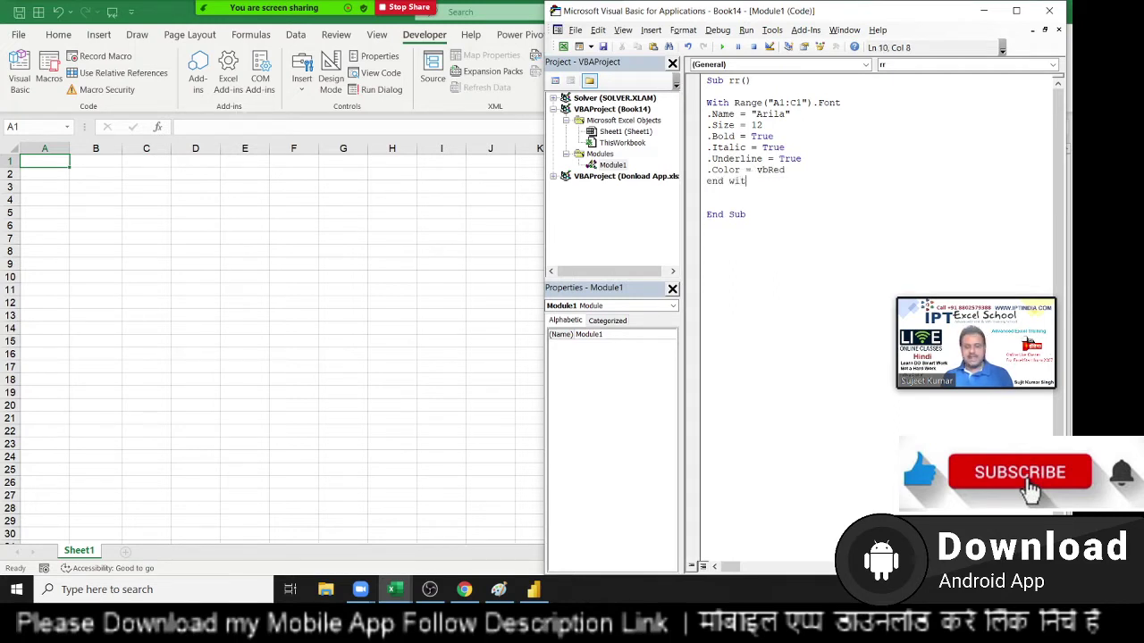
pyautogui.write('h')
pyautogui.press('Return')
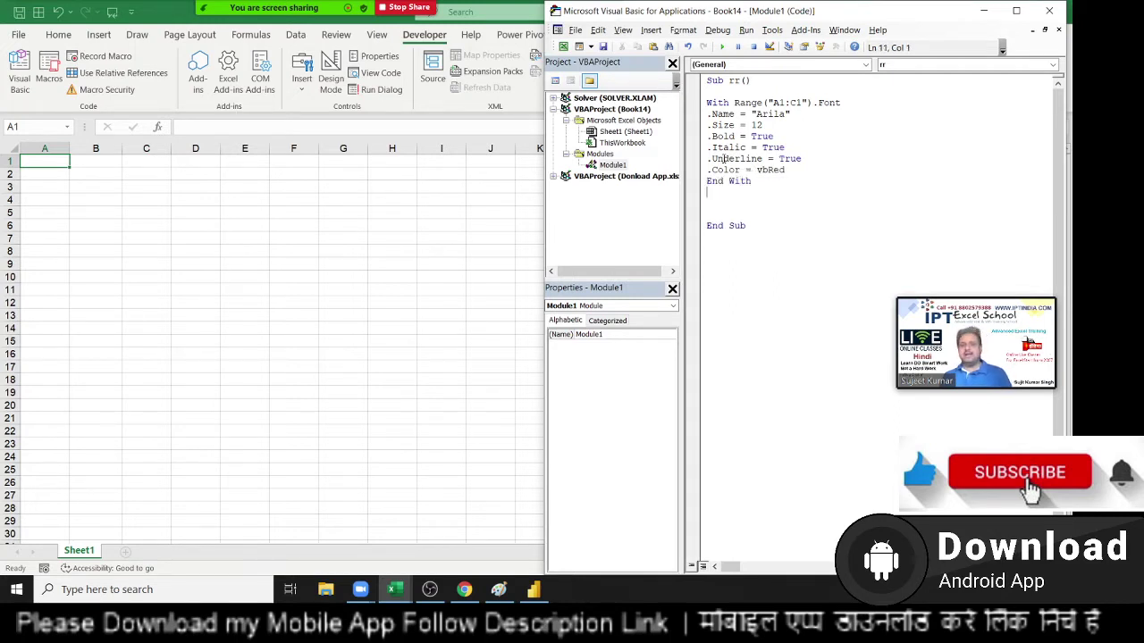
# Check Sheet1, selecting cell D3, then return to the rr macro code
pyautogui.doubleClick(760, 170)
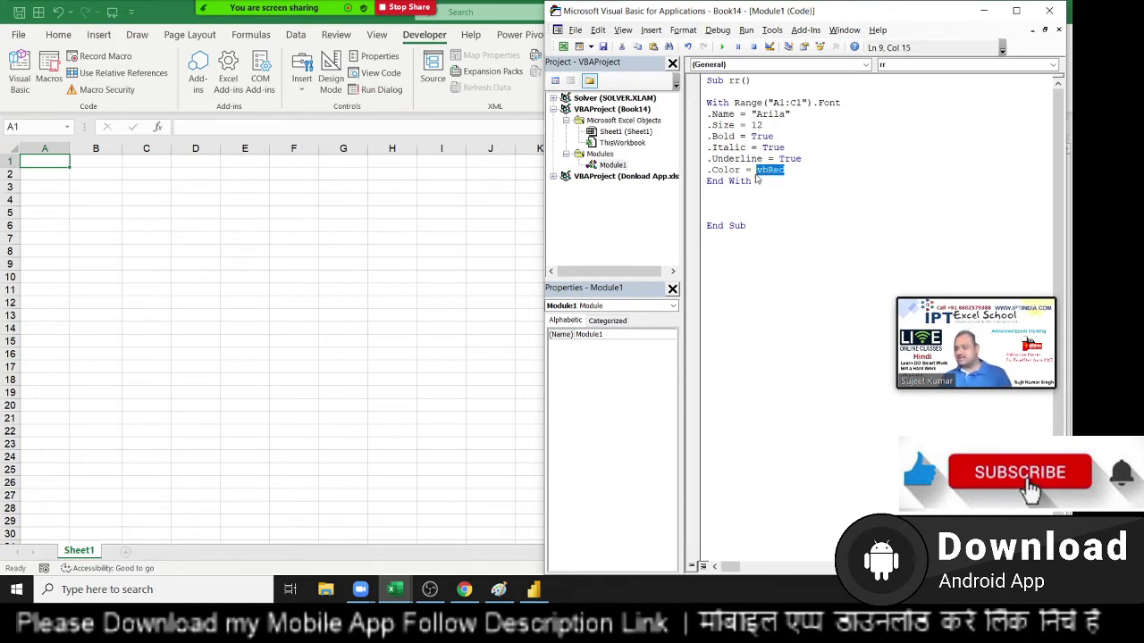
pyautogui.hotkey('alt', 'F11')
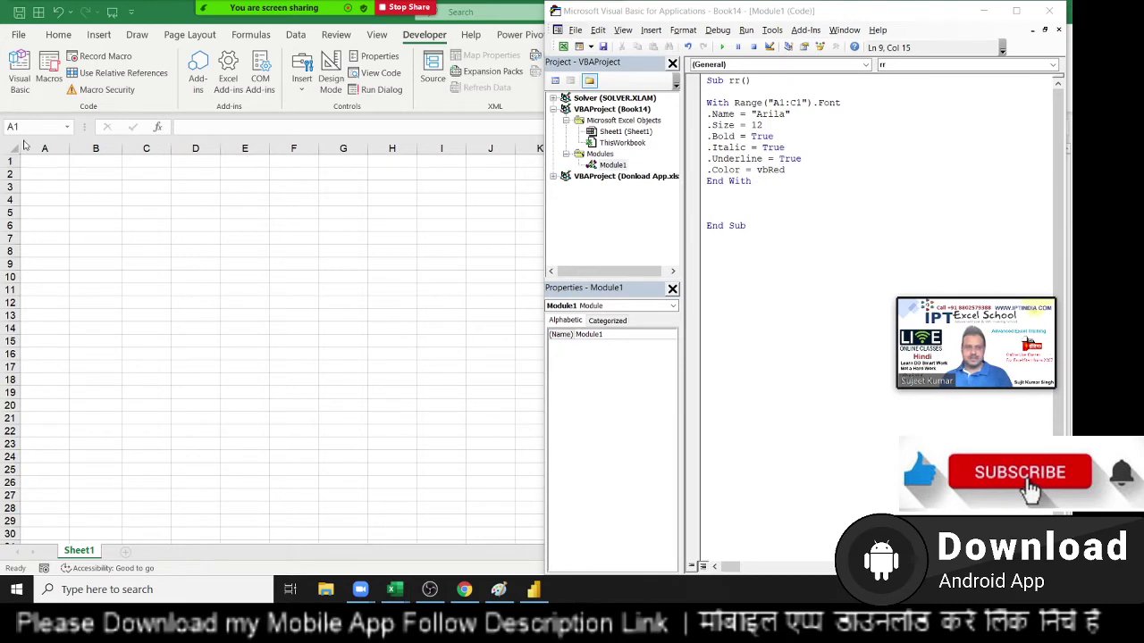
pyautogui.click(80, 158)
pyautogui.click(212, 188)
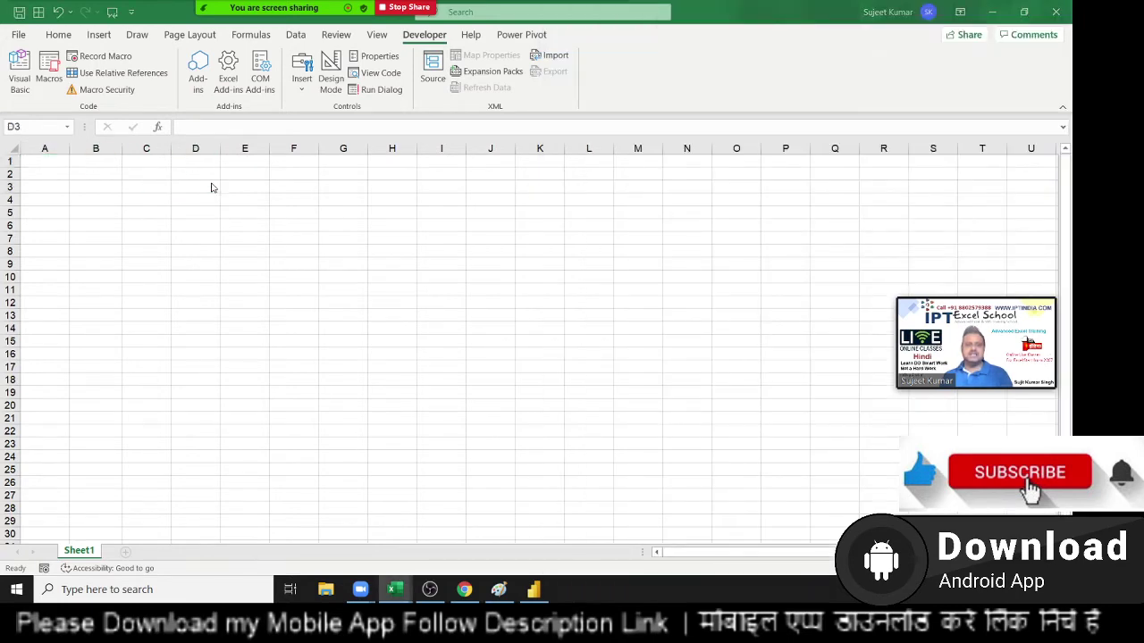
pyautogui.hotkey('alt', 'Tab')
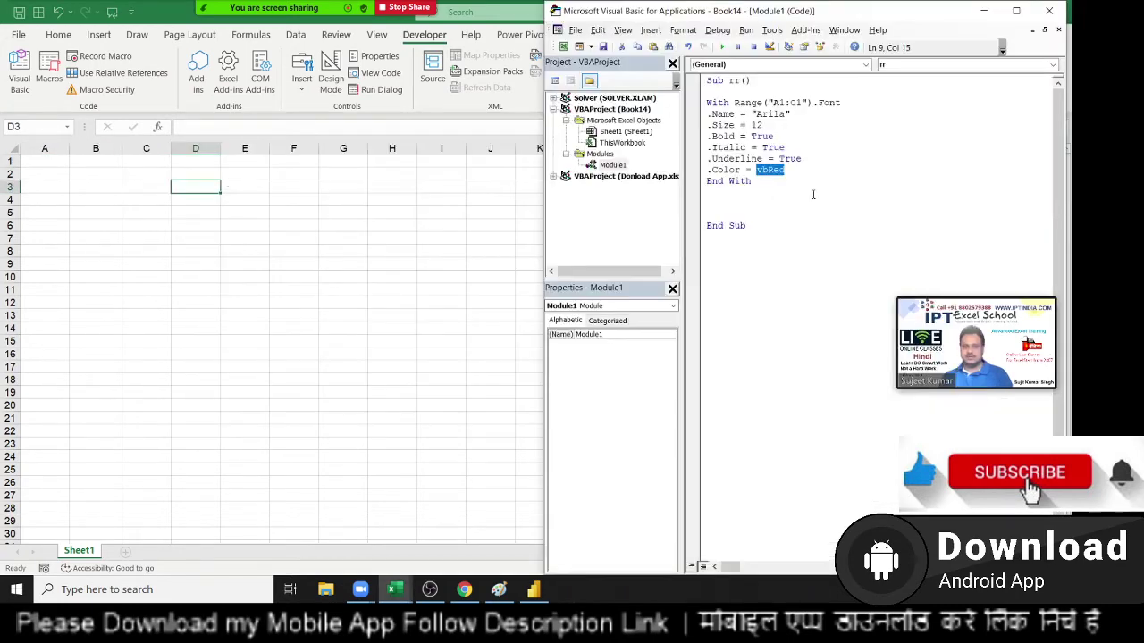
pyautogui.click(786, 192)
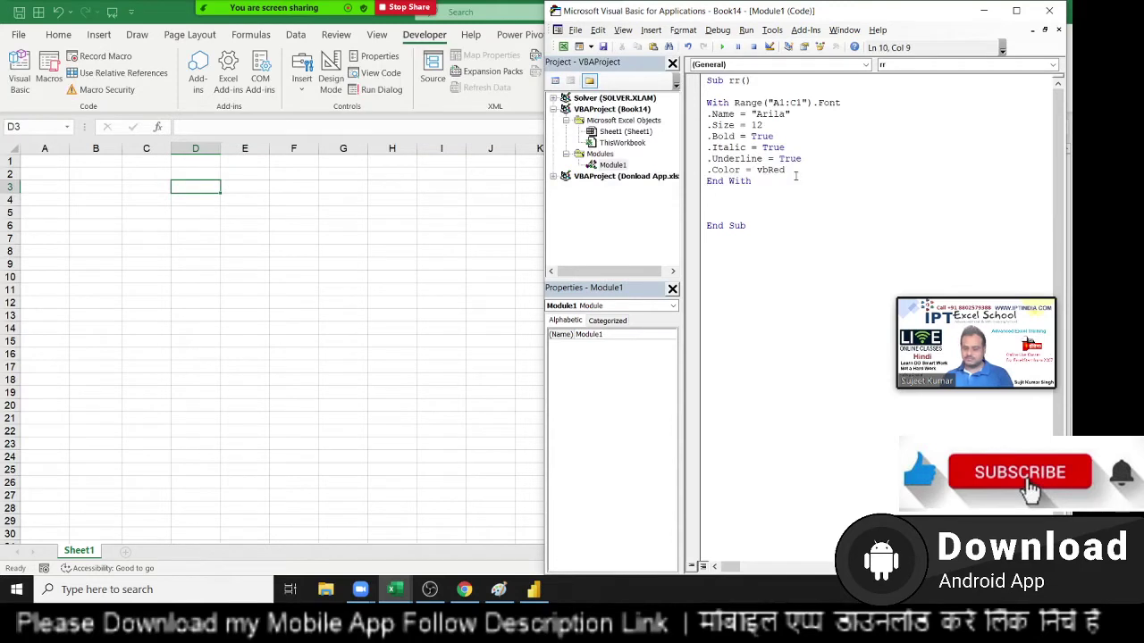
# Replace vbRed on the .Color line with RGB(120, 85, 36)
pyautogui.doubleClick(773, 169)
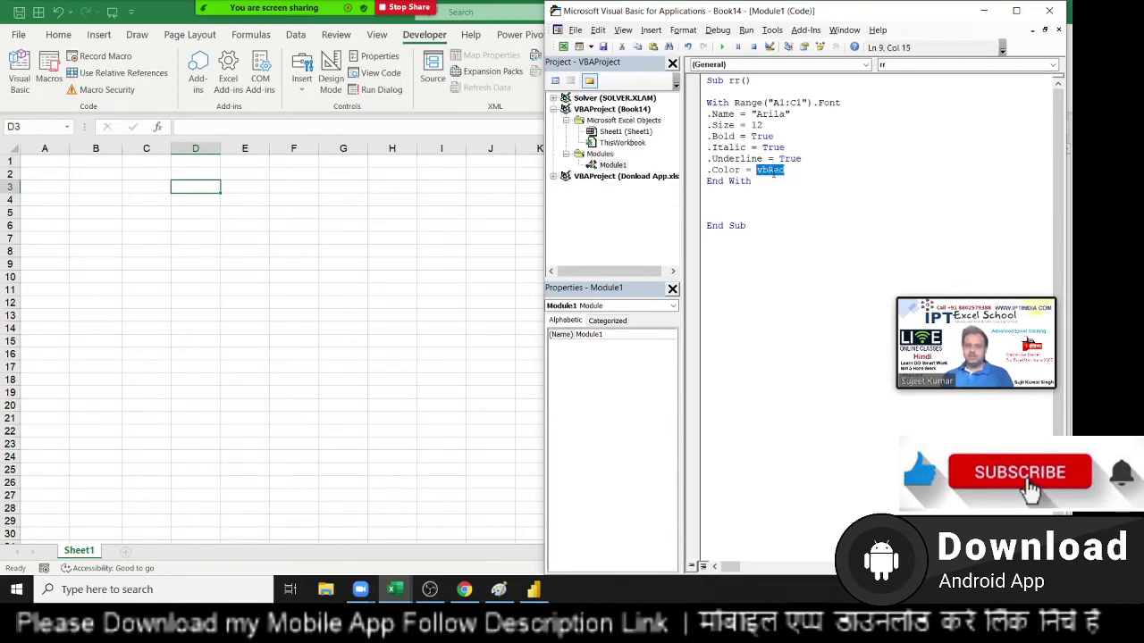
pyautogui.write('rgb')
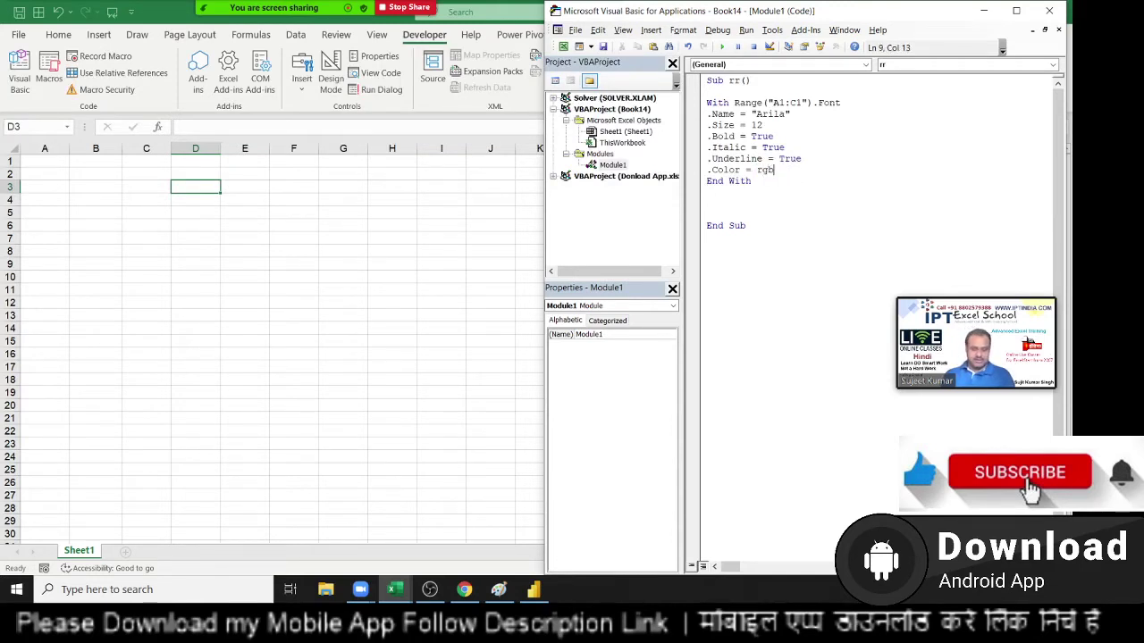
pyautogui.write('(120')
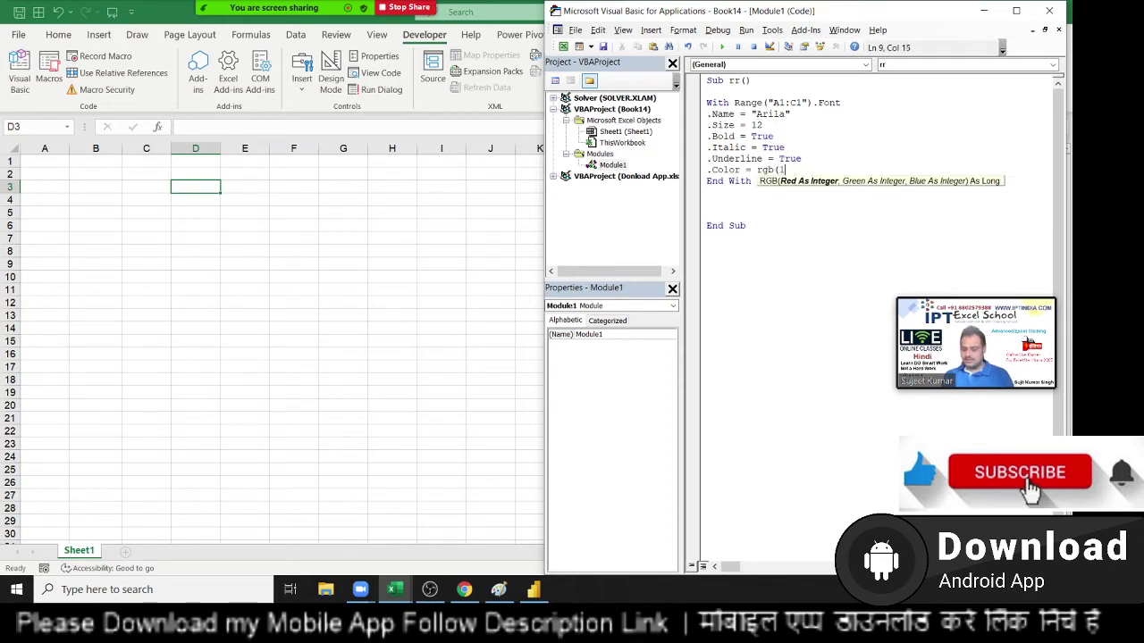
pyautogui.write(',85,')
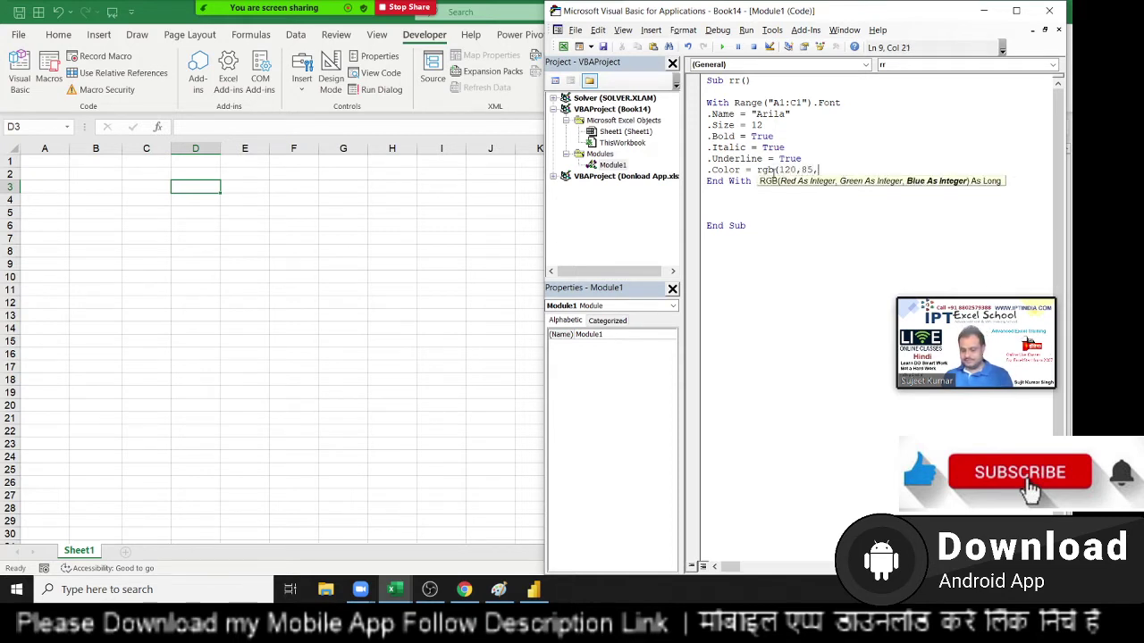
pyautogui.write('36')
pyautogui.press('Escape')
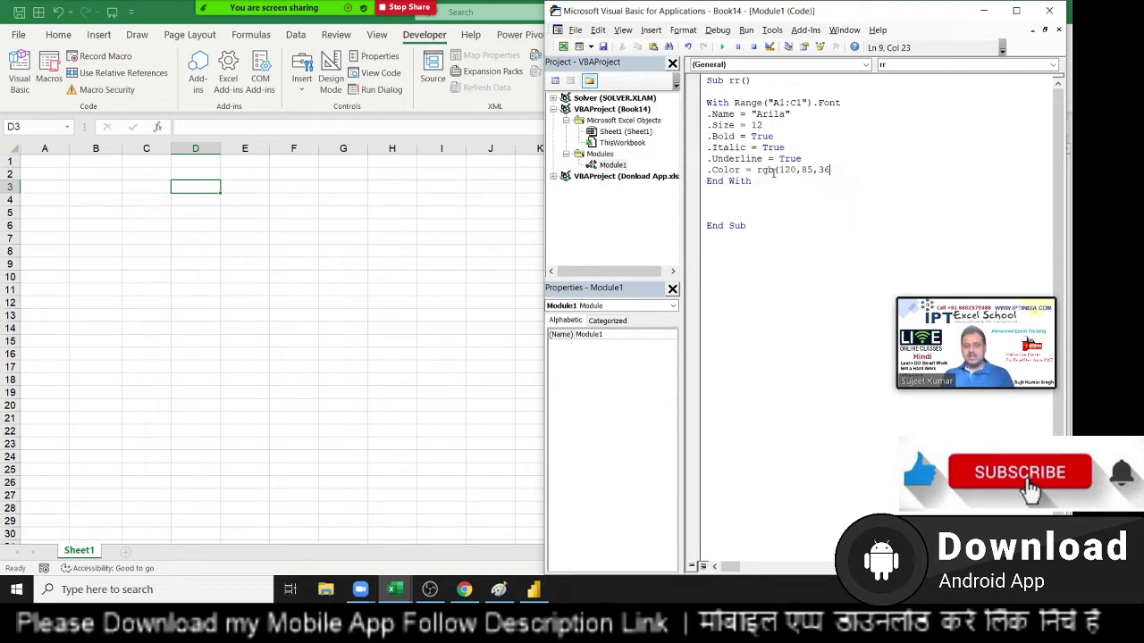
pyautogui.click(783, 203)
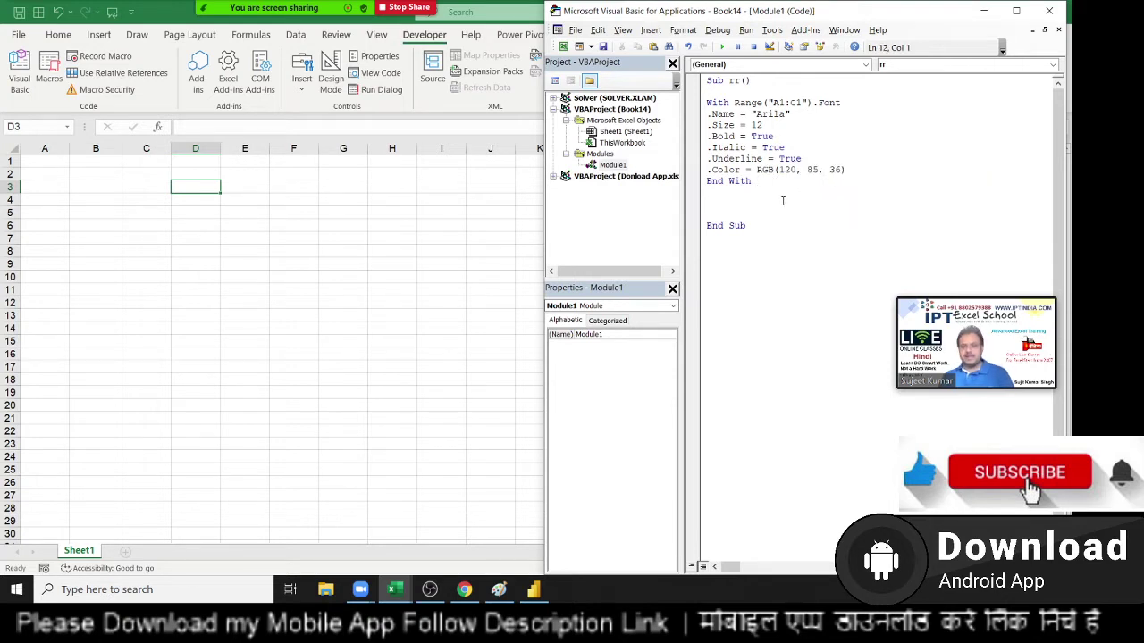
pyautogui.click(174, 182)
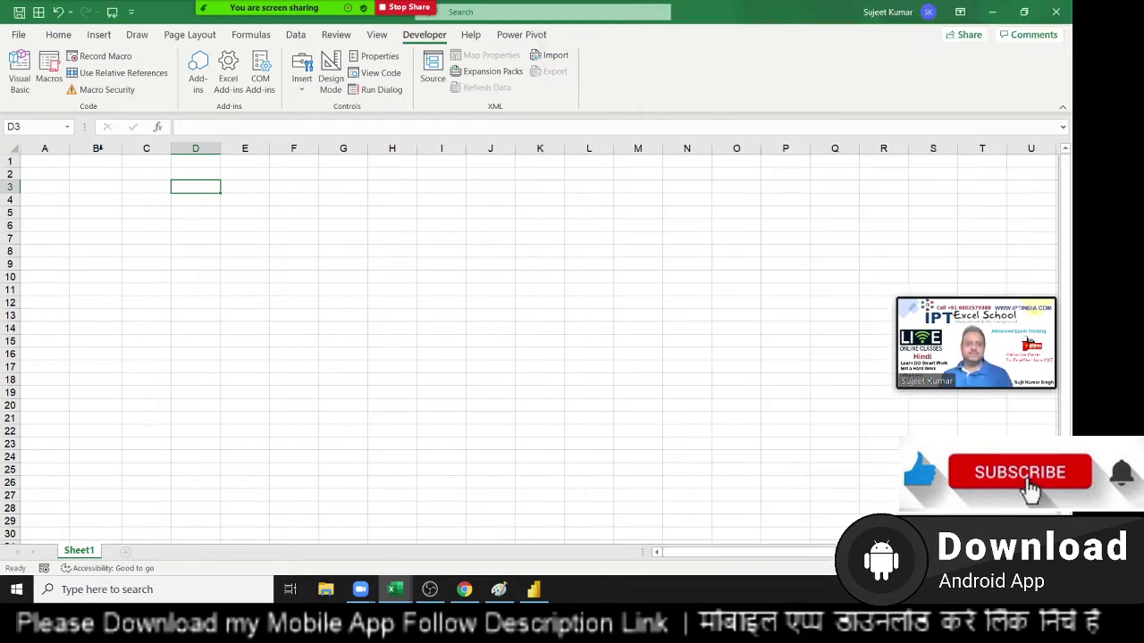
# Try custom RGB mixes in Fill Color > More Colors, closing it without applying any fill
pyautogui.click(45, 53)
pyautogui.press('Escape')
pyautogui.click(55, 36)
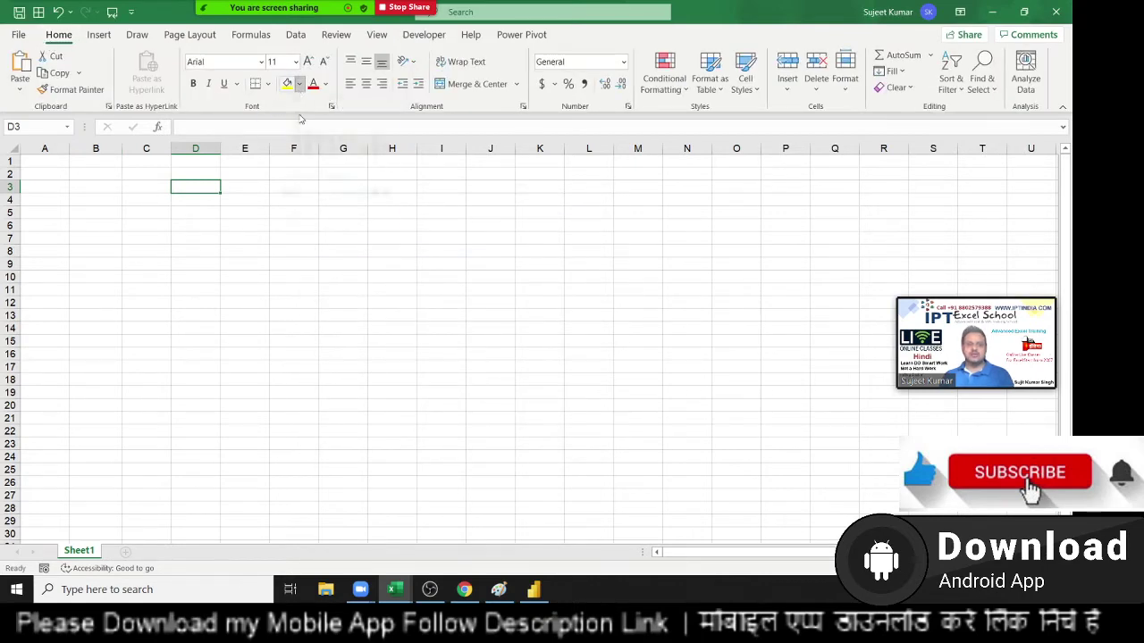
pyautogui.click(299, 83)
pyautogui.click(327, 261)
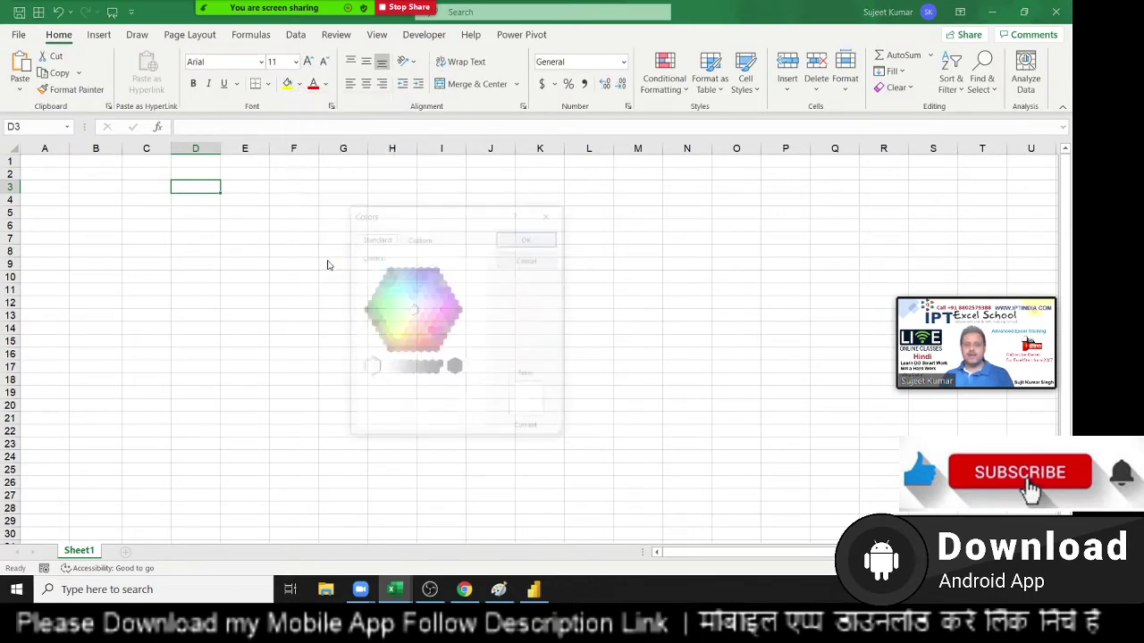
pyautogui.click(419, 238)
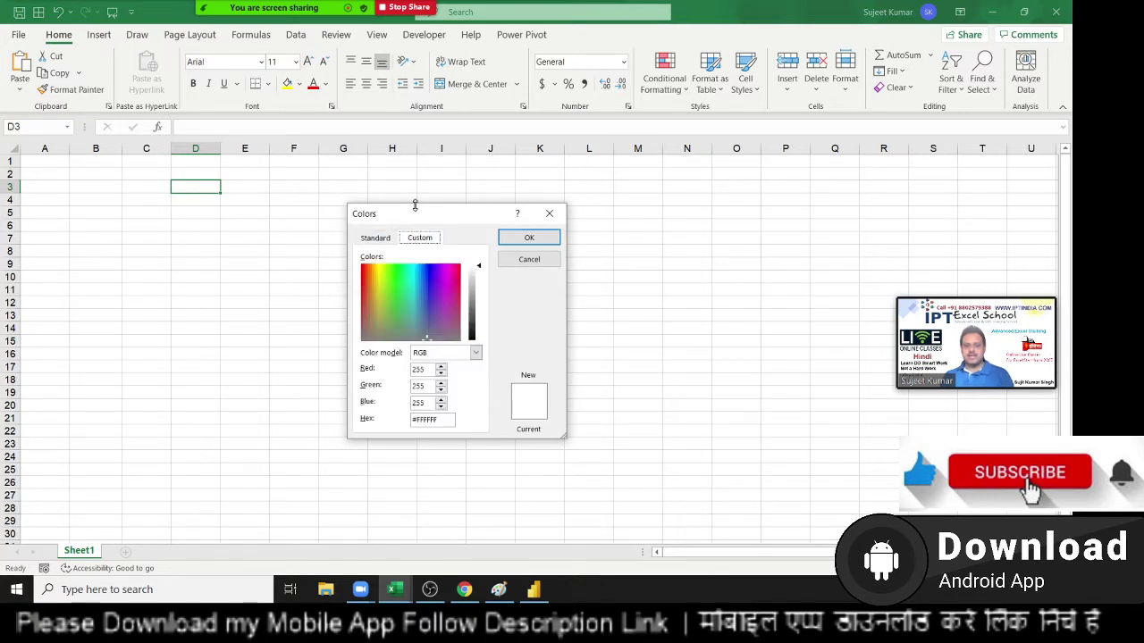
pyautogui.moveTo(415, 206); pyautogui.dragTo(415, 173)
pyautogui.click(388, 249)
pyautogui.click(433, 369)
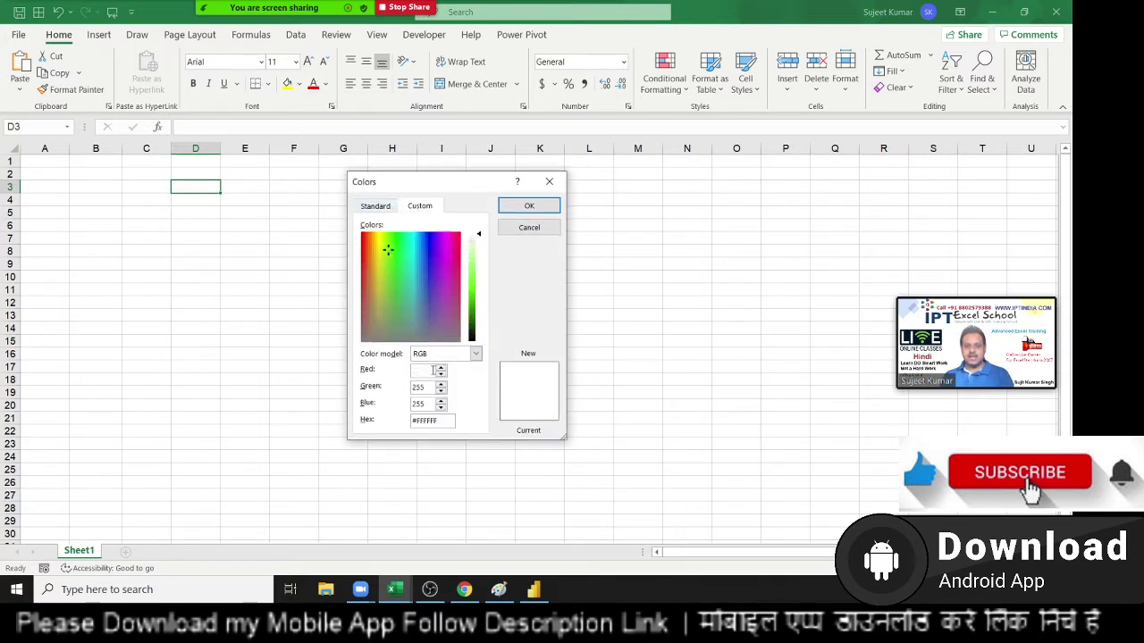
pyautogui.moveTo(478, 236); pyautogui.dragTo(480, 260)
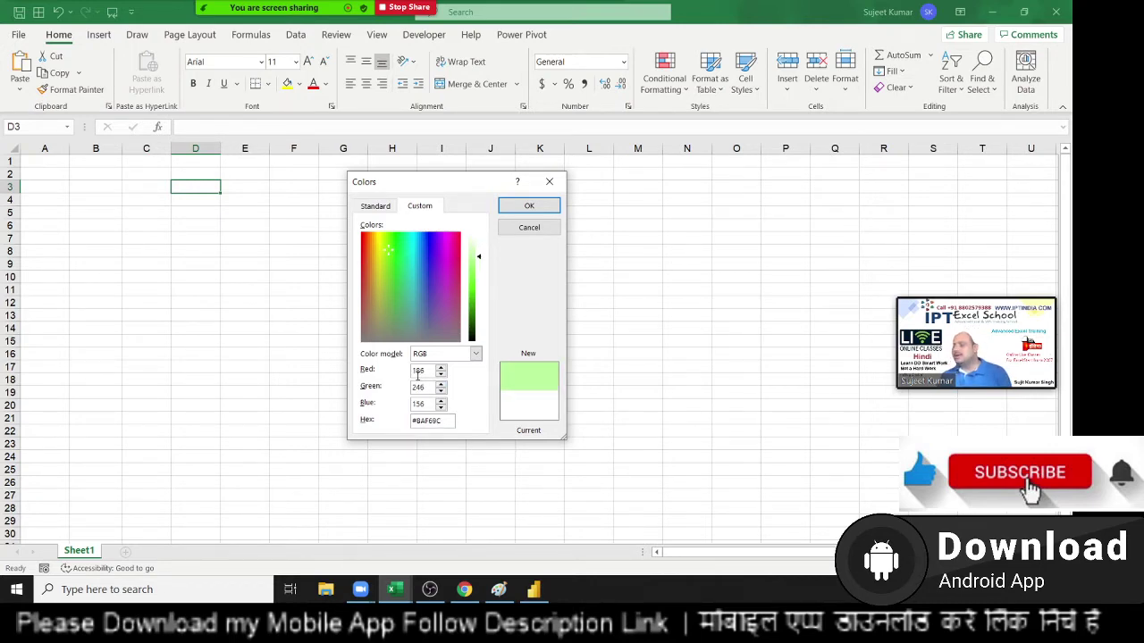
pyautogui.click(550, 182)
pyautogui.hotkey('alt', 'F11')
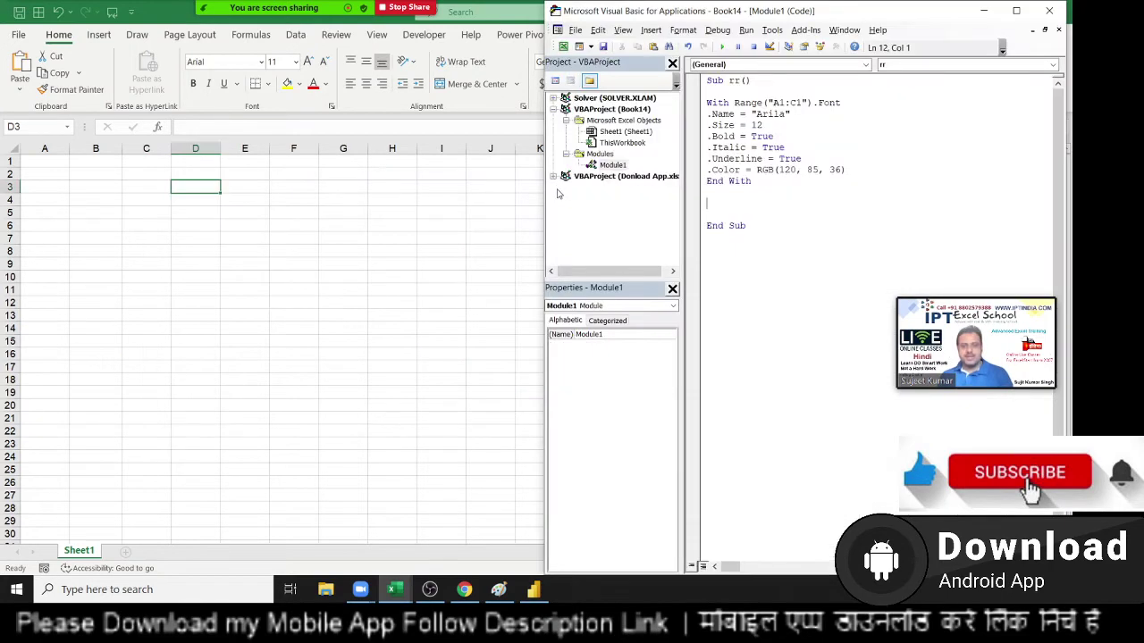
# Add a .ColorIndex = 5 line below the RGB colour line in the With block
pyautogui.click(850, 176)
pyautogui.press('Return')
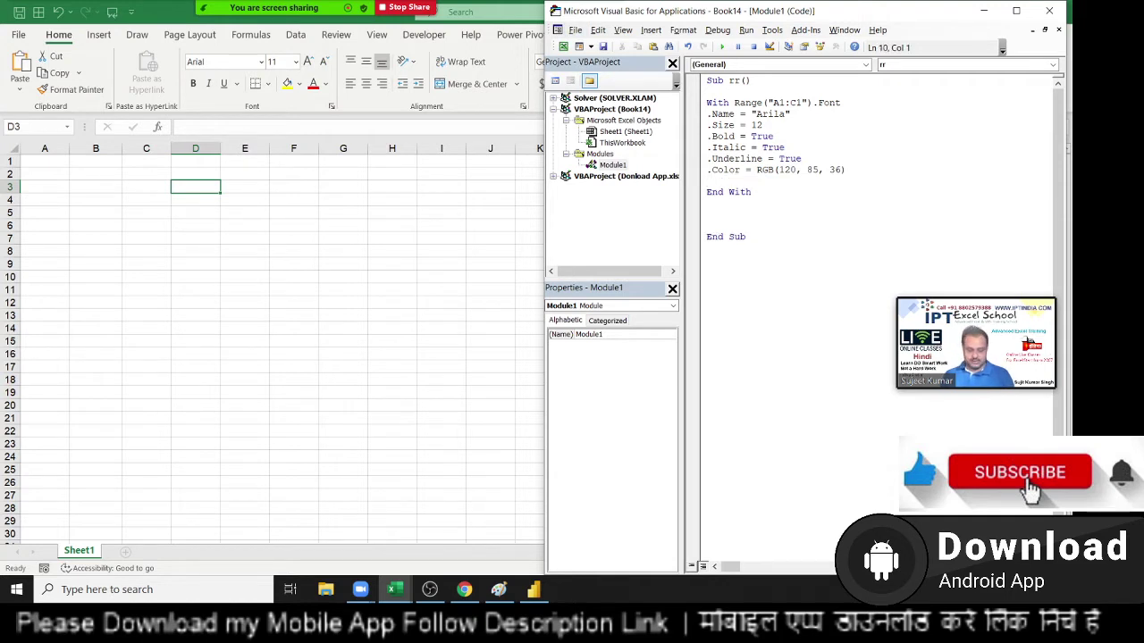
pyautogui.write('.co')
pyautogui.press('Down')
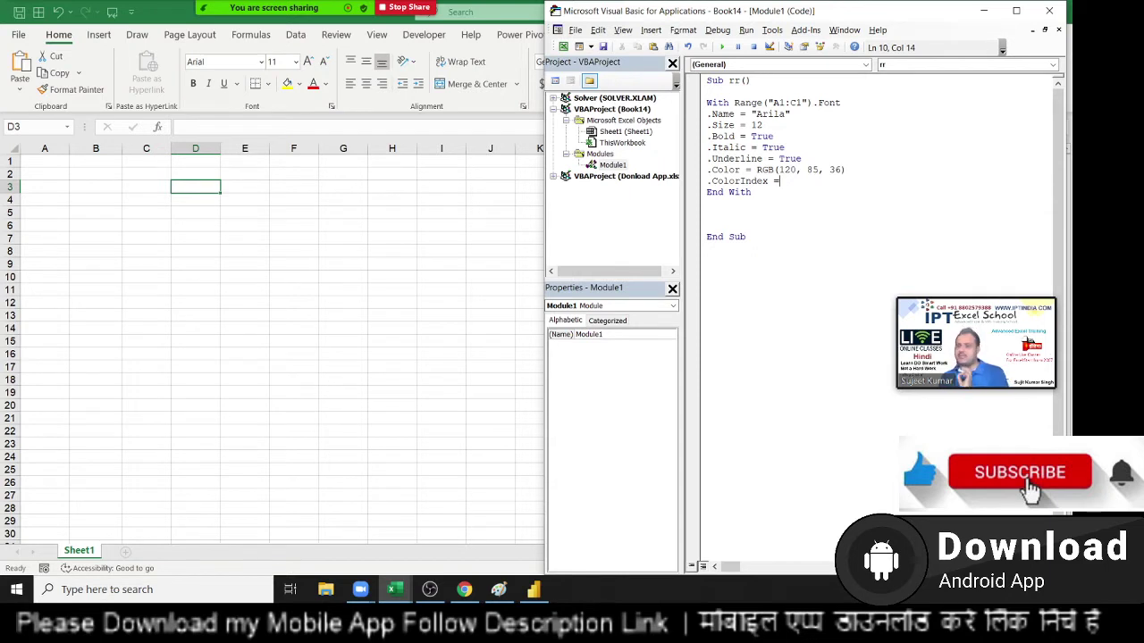
pyautogui.write('5')
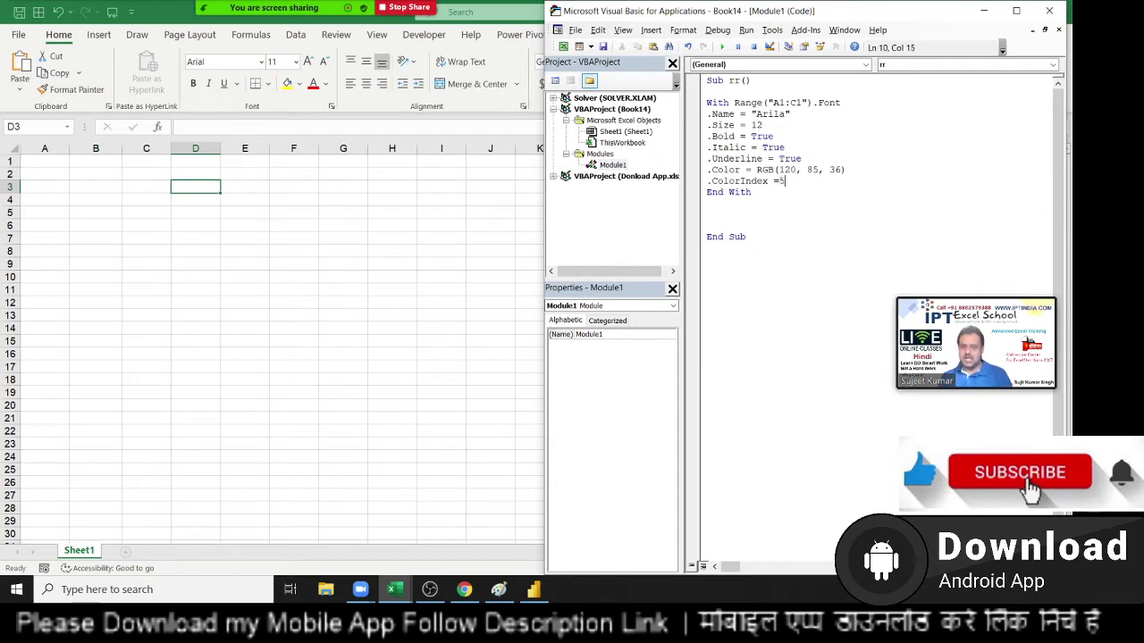
pyautogui.press('Return')
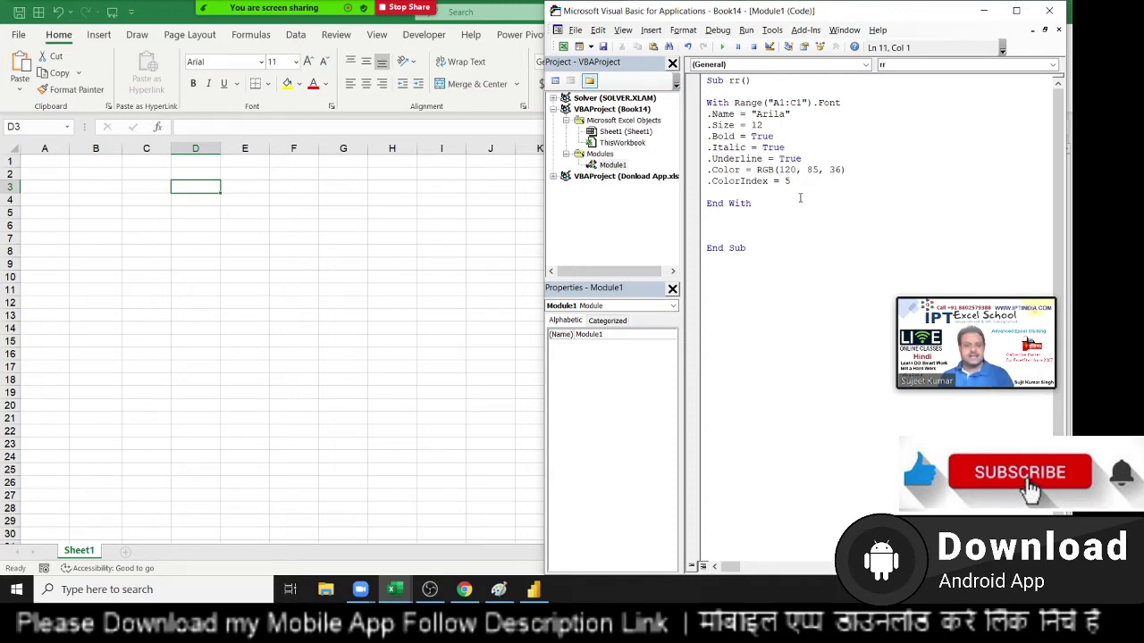
pyautogui.click(465, 590)
pyautogui.click(466, 593)
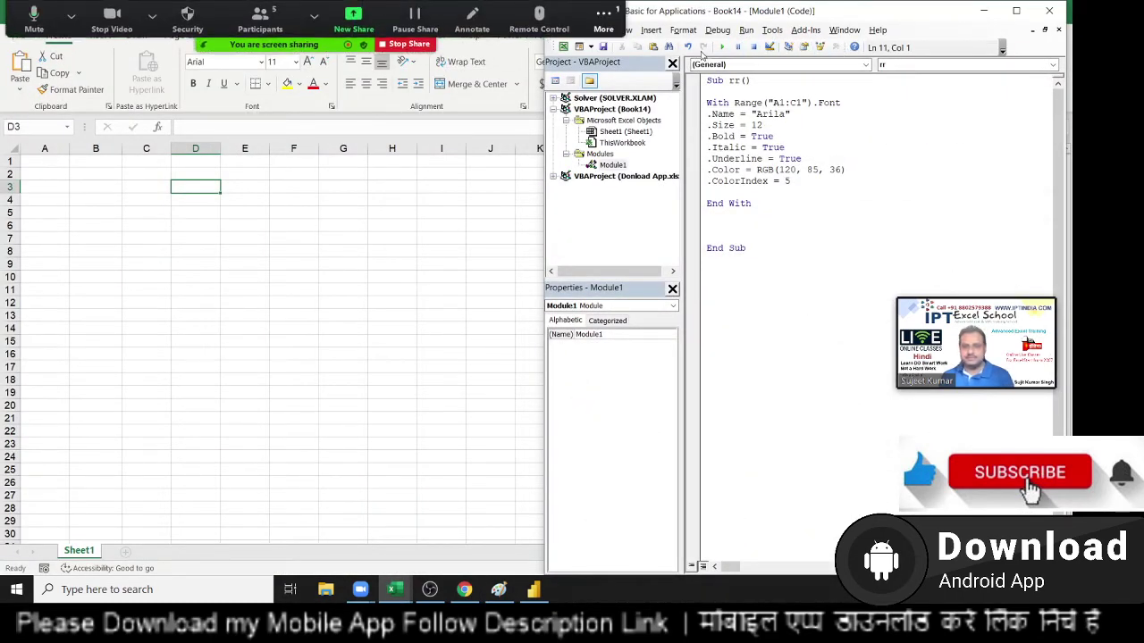
# Read and close a participant's Zoom chat message, then bring up the Excel developer docs in Edge
pyautogui.click(603, 18)
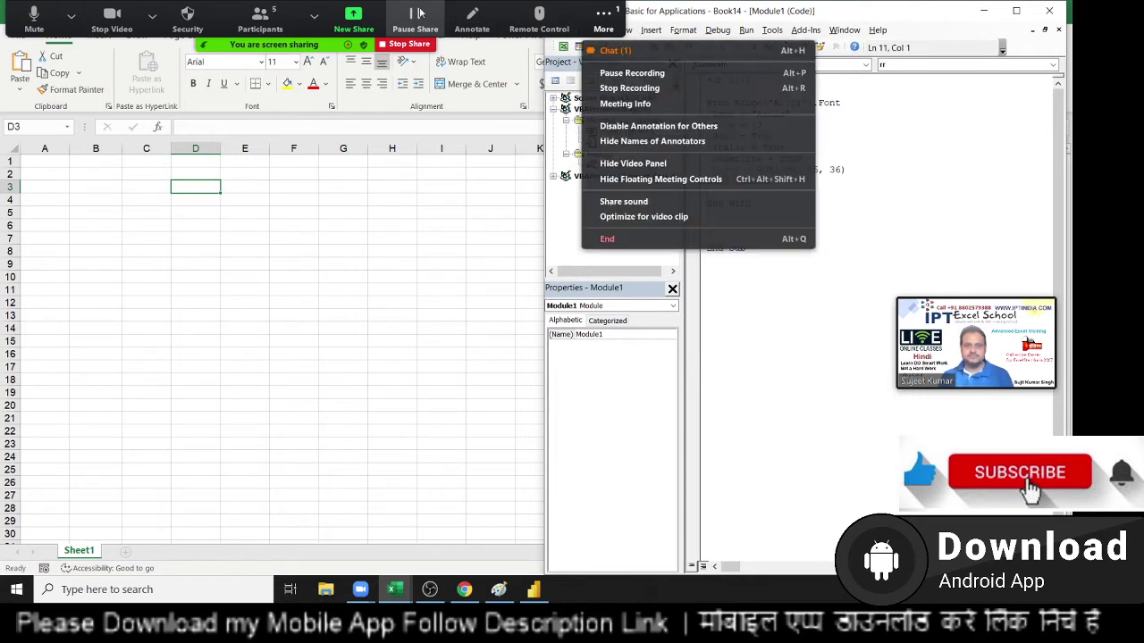
pyautogui.click(260, 18)
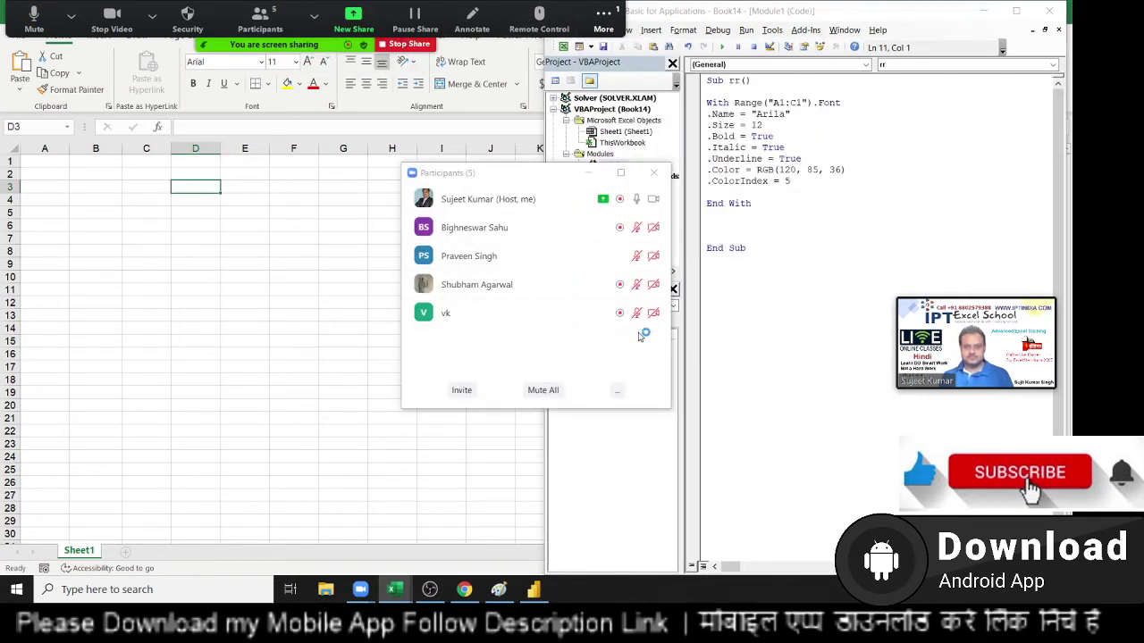
pyautogui.moveTo(501, 255)
pyautogui.click(636, 256)
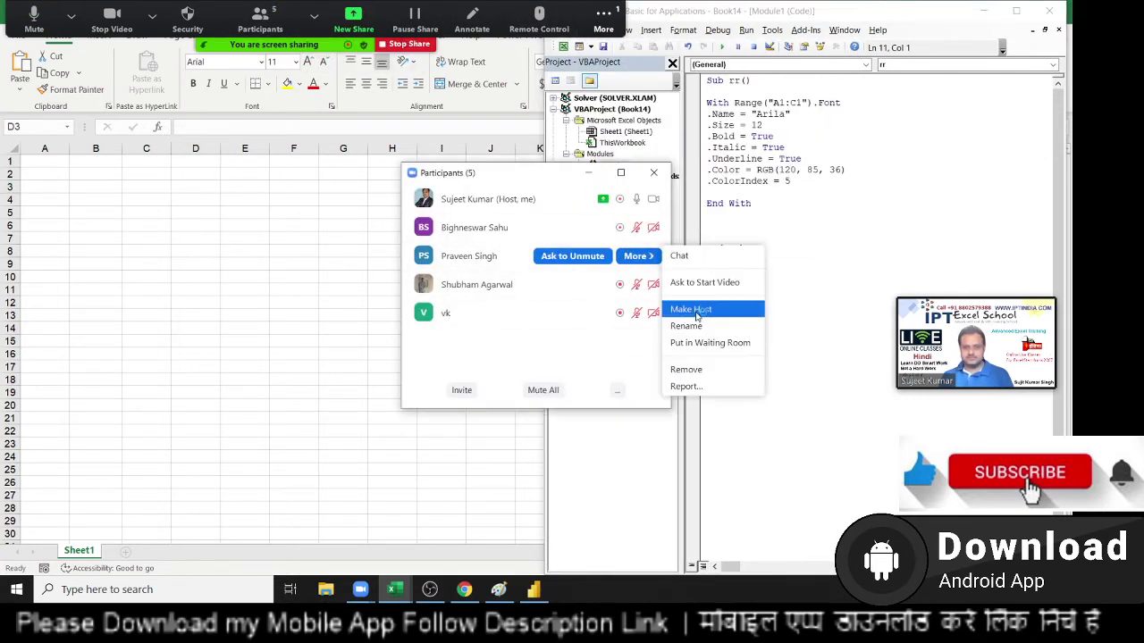
pyautogui.click(653, 172)
pyautogui.click(604, 18)
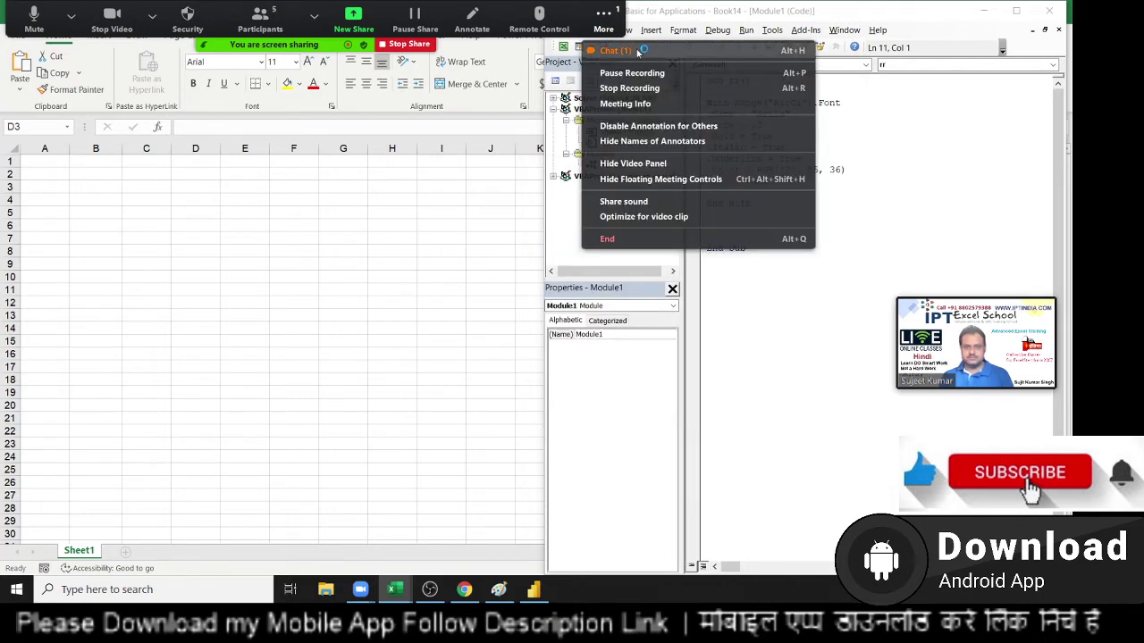
pyautogui.click(615, 51)
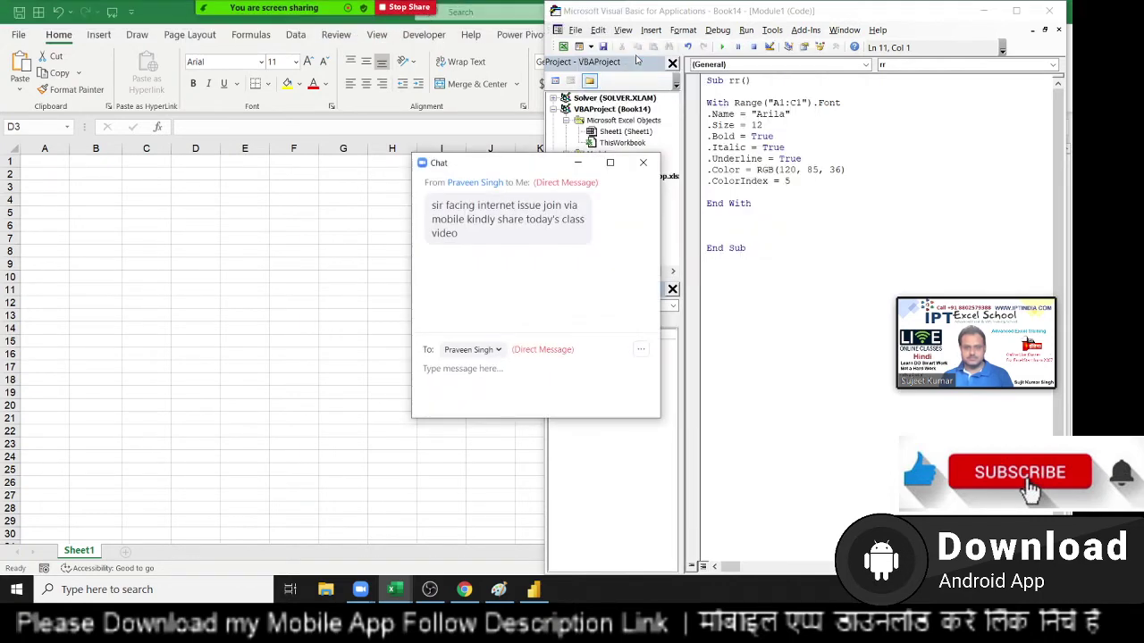
pyautogui.click(643, 162)
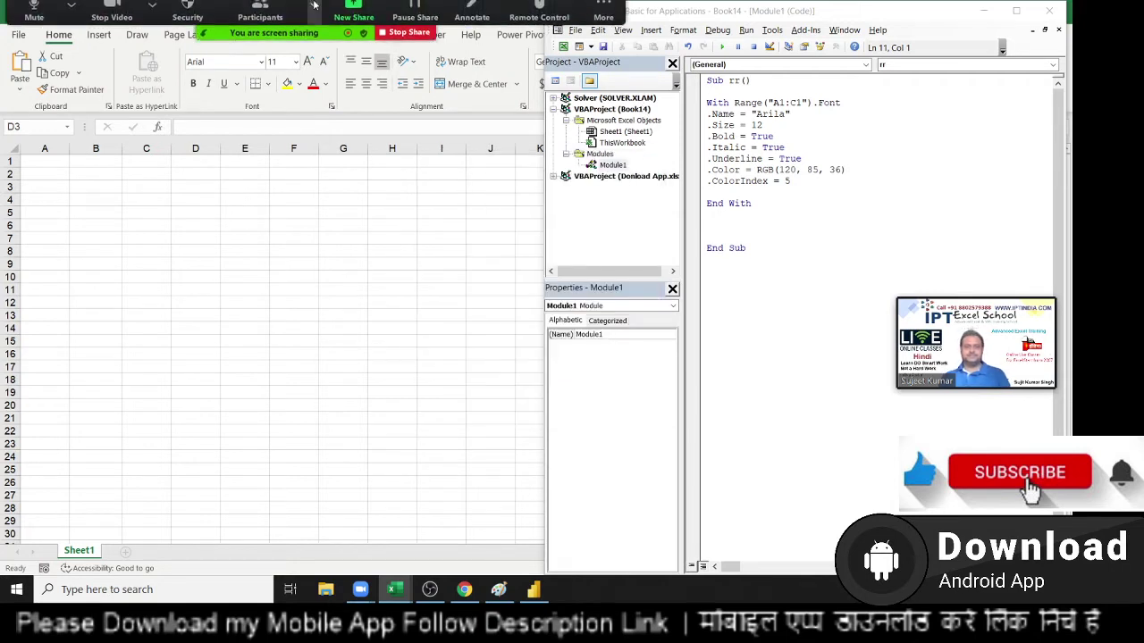
pyautogui.moveTo(260, 20)
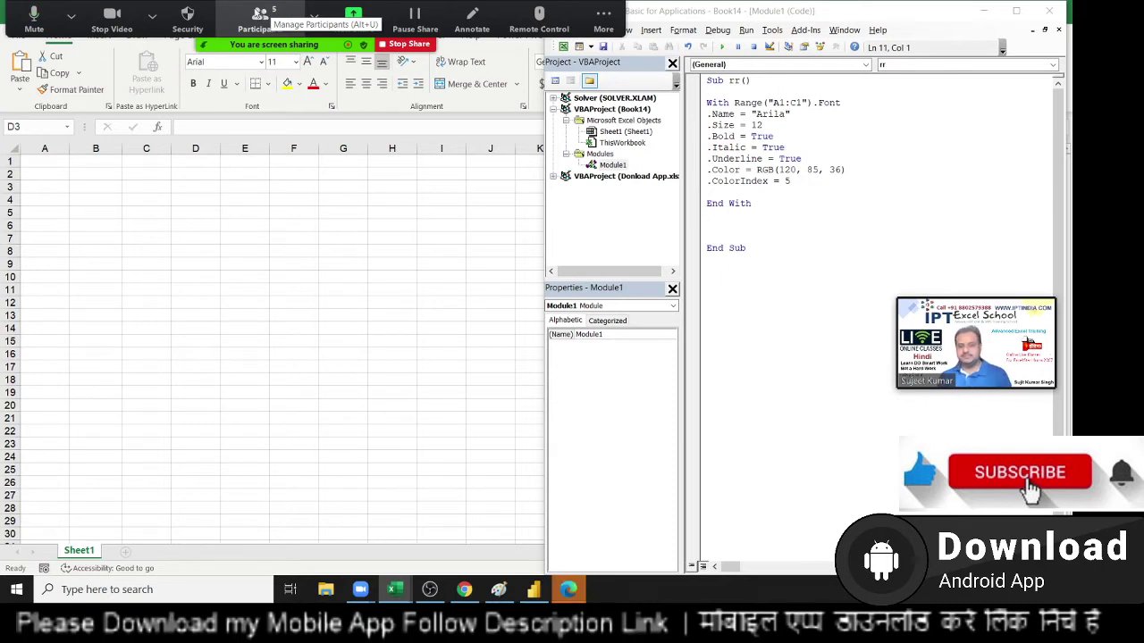
pyautogui.click(569, 592)
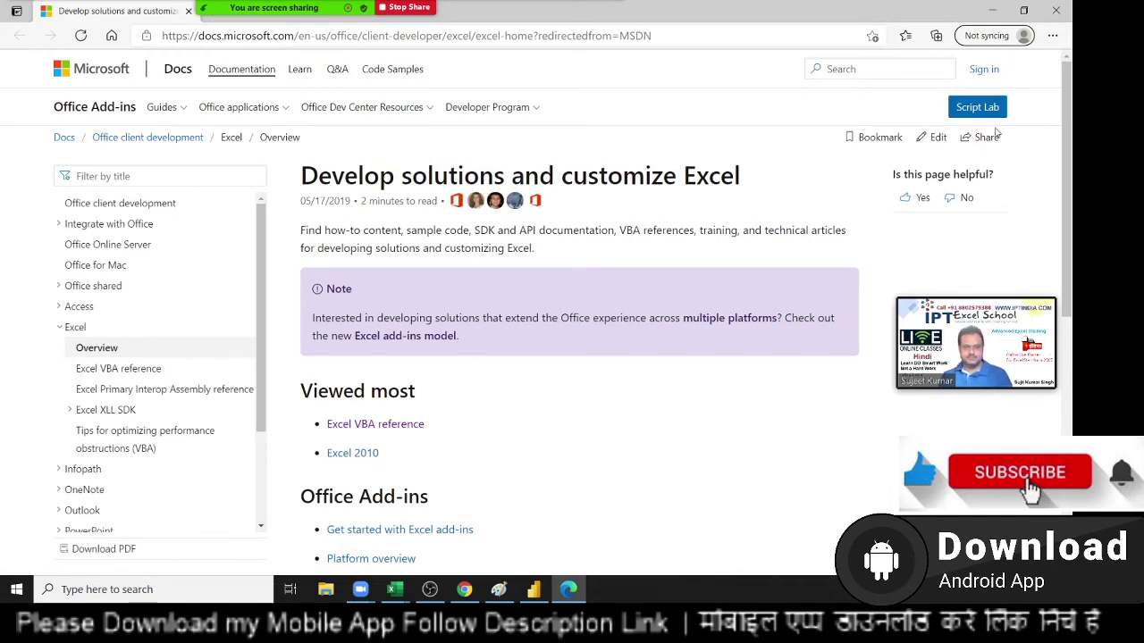
# Search Microsoft Docs for 'colorindex in vba' after briefly checking the meeting chat
pyautogui.click(879, 71)
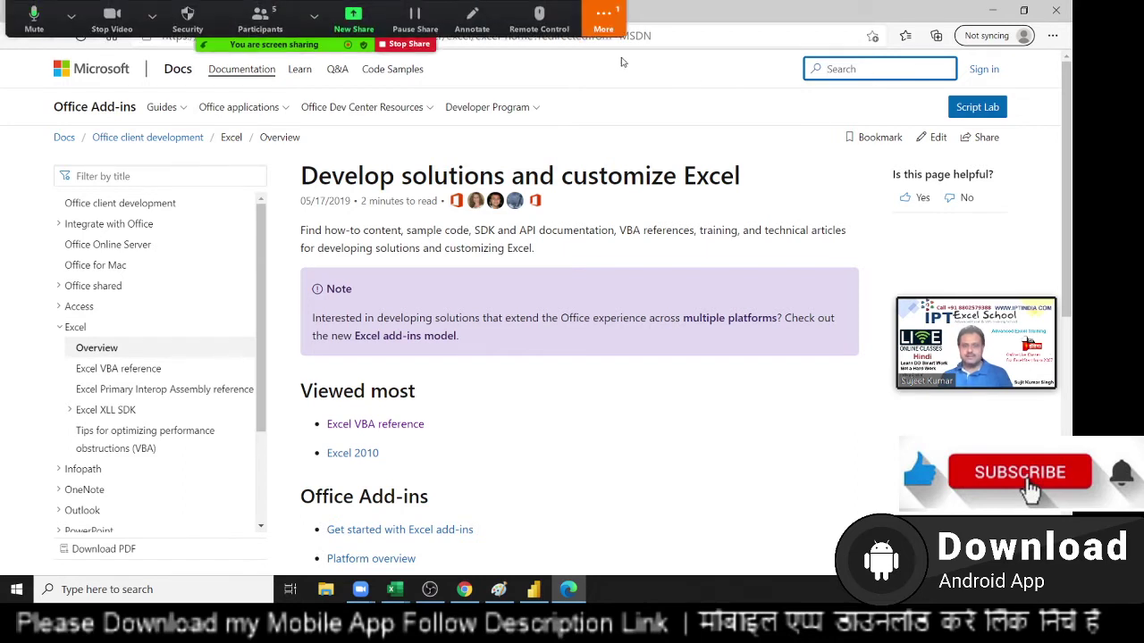
pyautogui.click(611, 27)
pyautogui.click(615, 50)
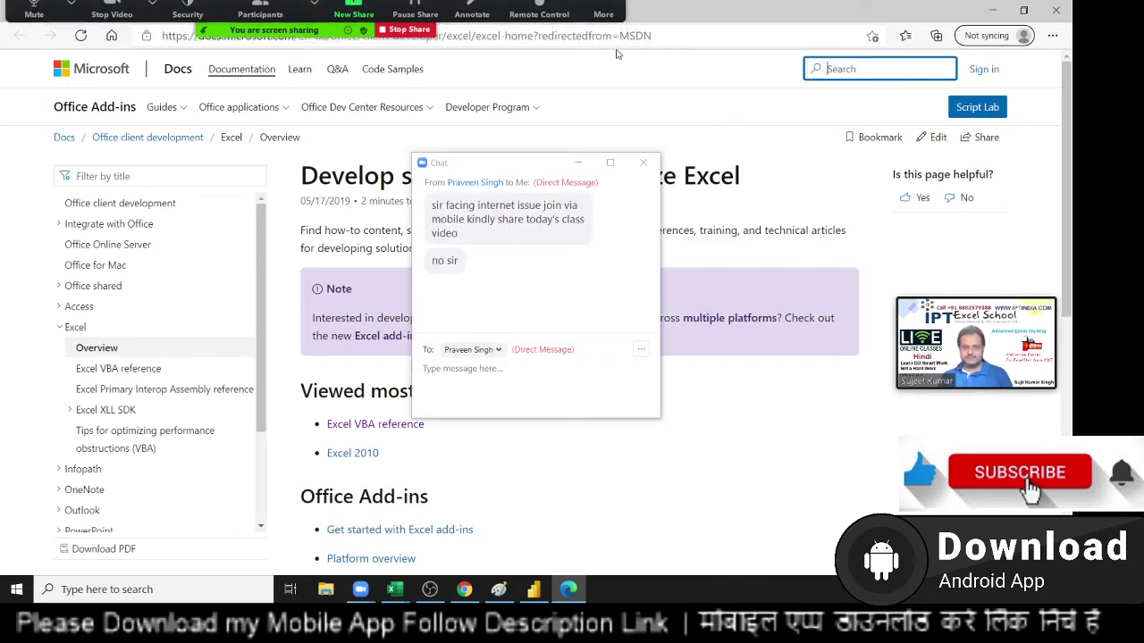
pyautogui.click(643, 166)
pyautogui.click(906, 71)
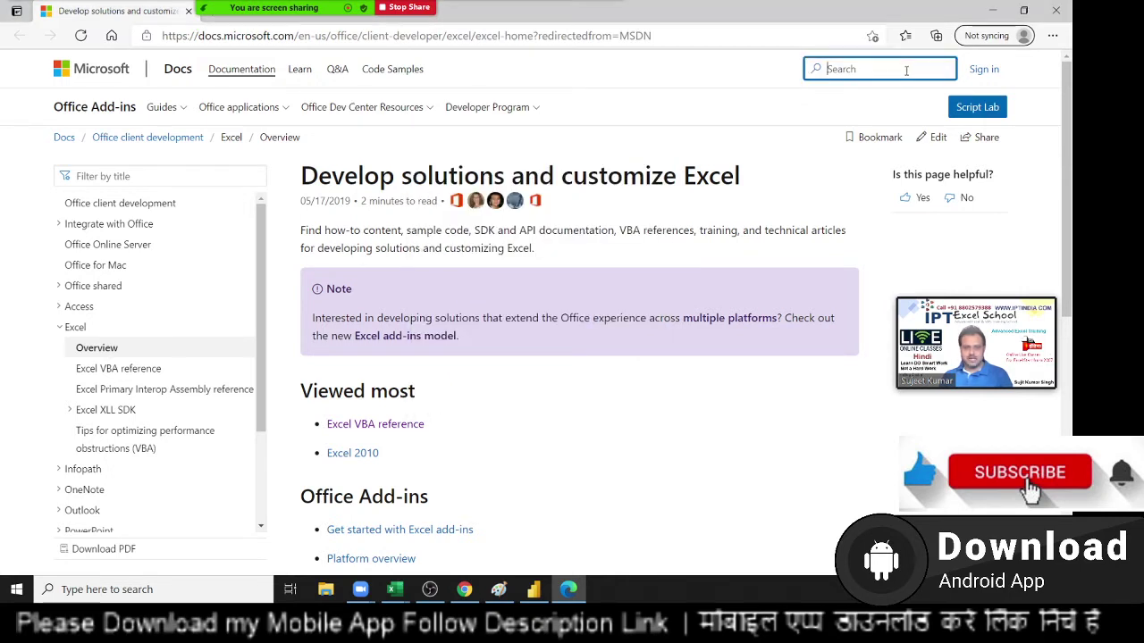
pyautogui.write('col')
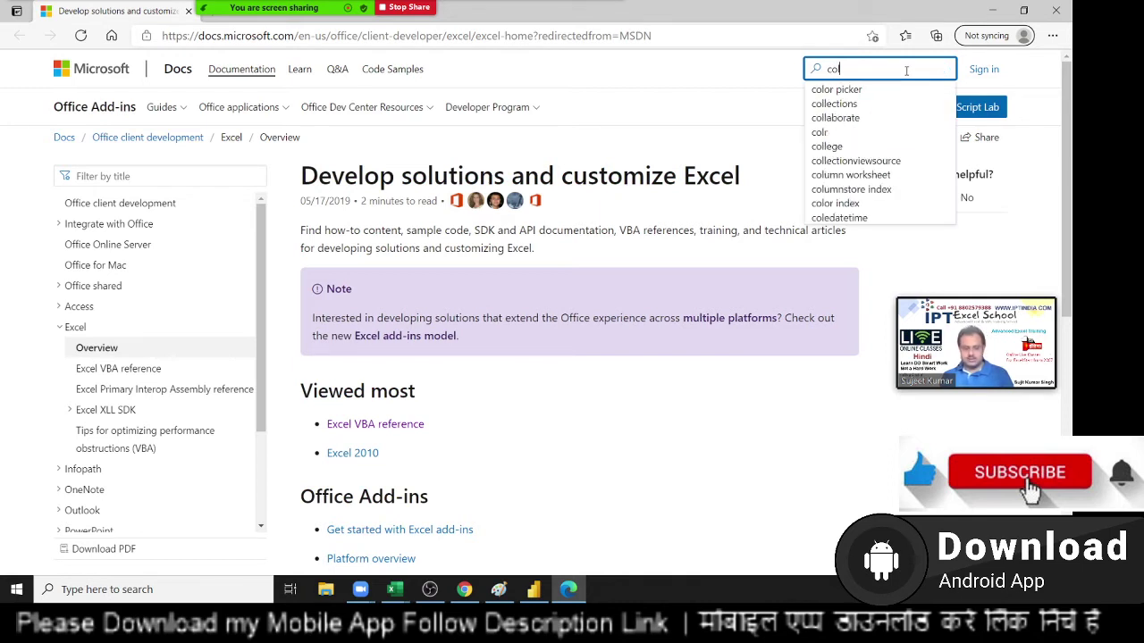
pyautogui.write('e')
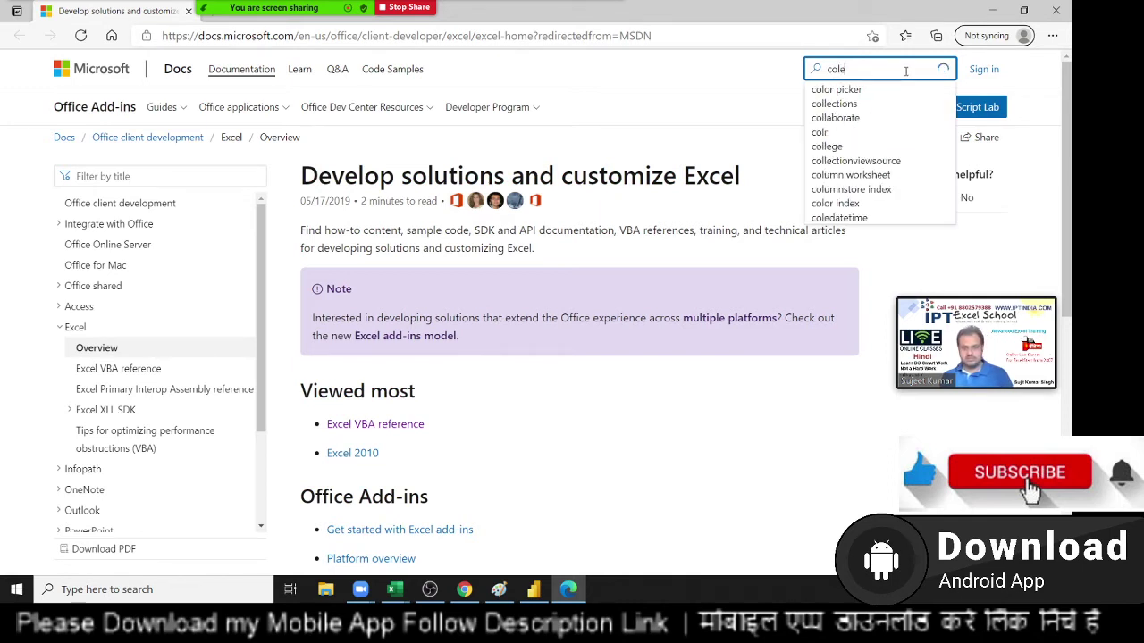
pyautogui.press('BackSpace')
pyautogui.write('or')
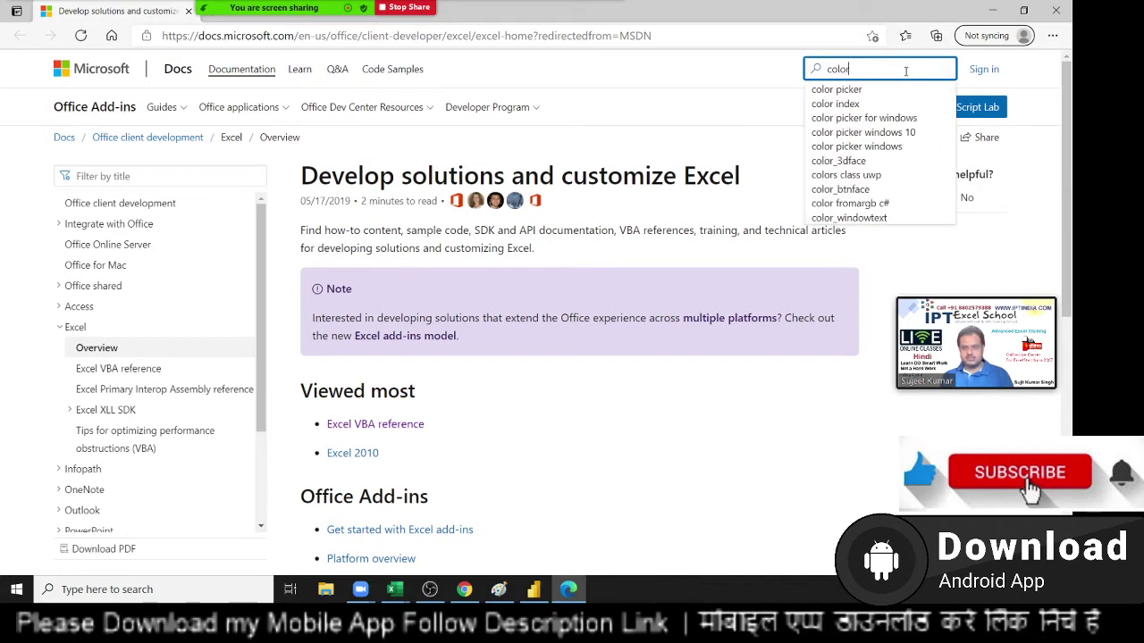
pyautogui.write('i')
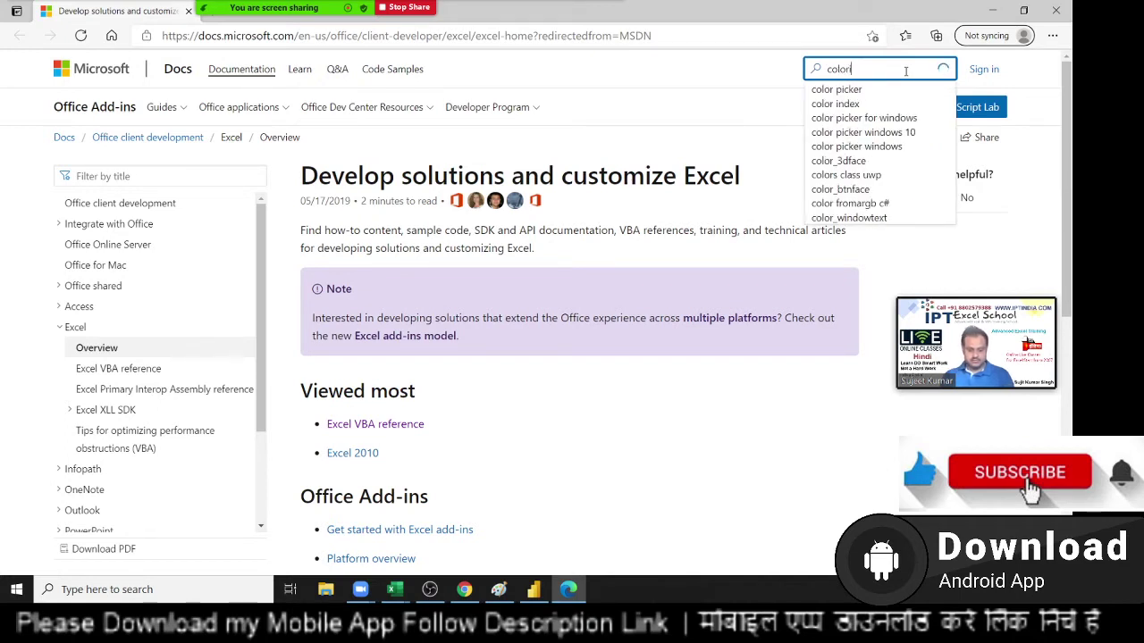
pyautogui.write('nde')
pyautogui.press('Down')
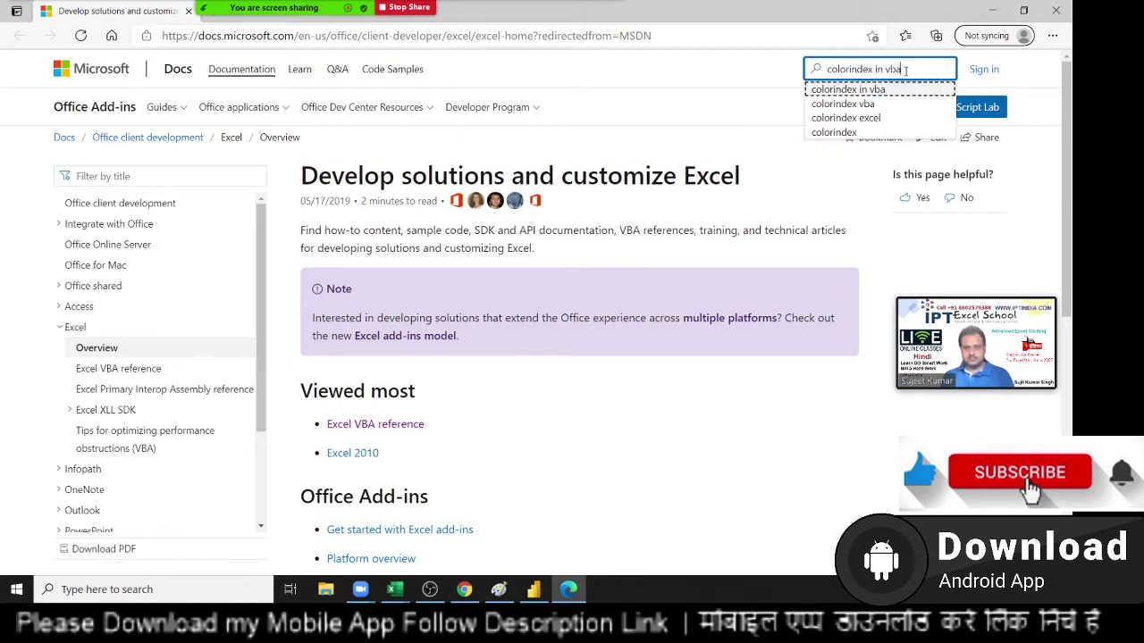
pyautogui.press('Return')
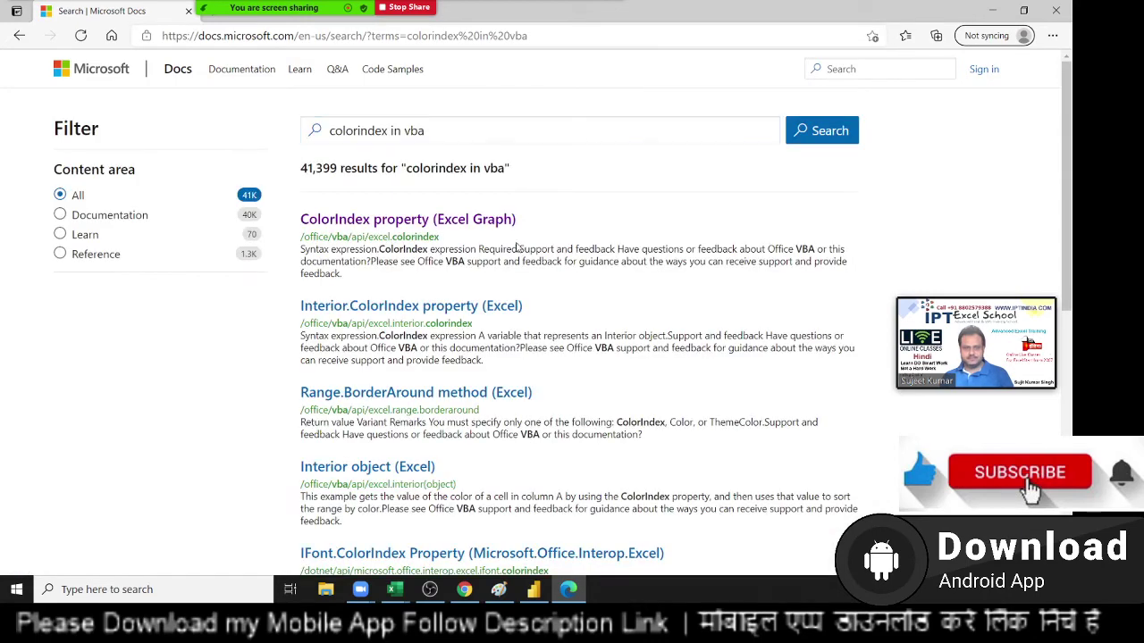
# Open the 'ColorIndex property (Excel Graph)' article and scroll to its 56-value colour palette table
pyautogui.click(370, 225)
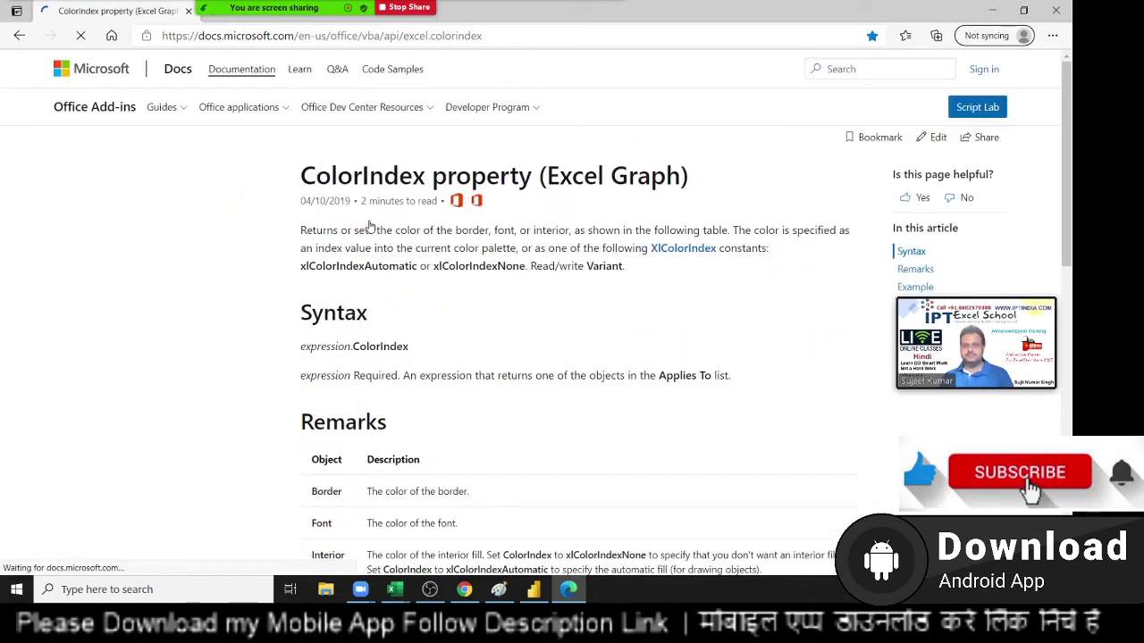
pyautogui.scroll(-5, 420, 336)
pyautogui.scroll(-2, 442, 342)
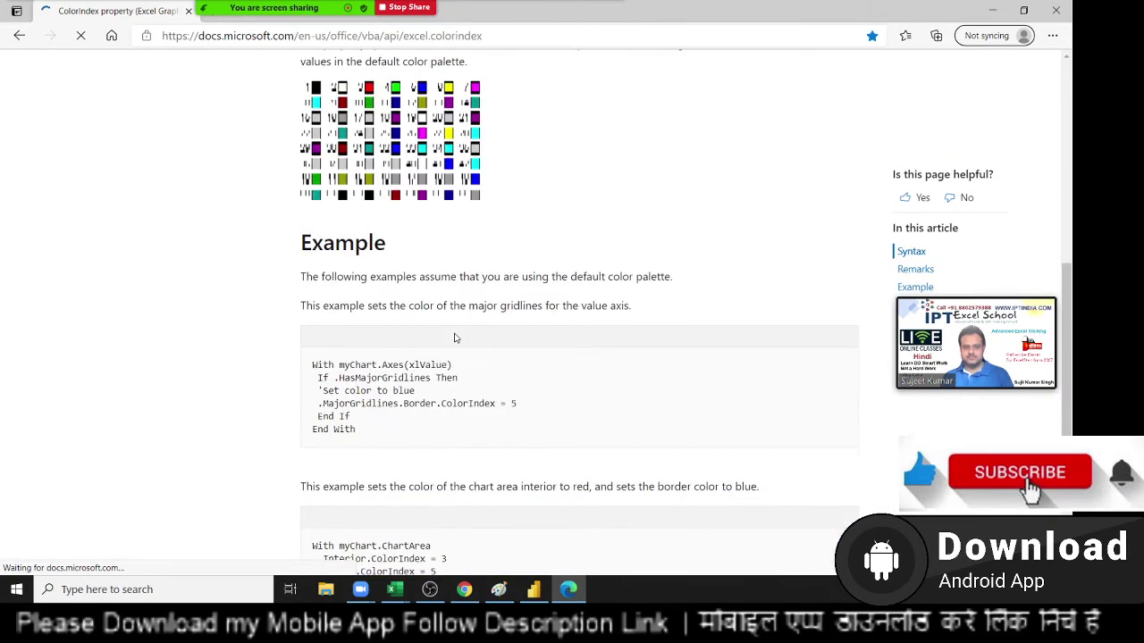
pyautogui.scroll(-3, 454, 326)
pyautogui.scroll(-1, 456, 322)
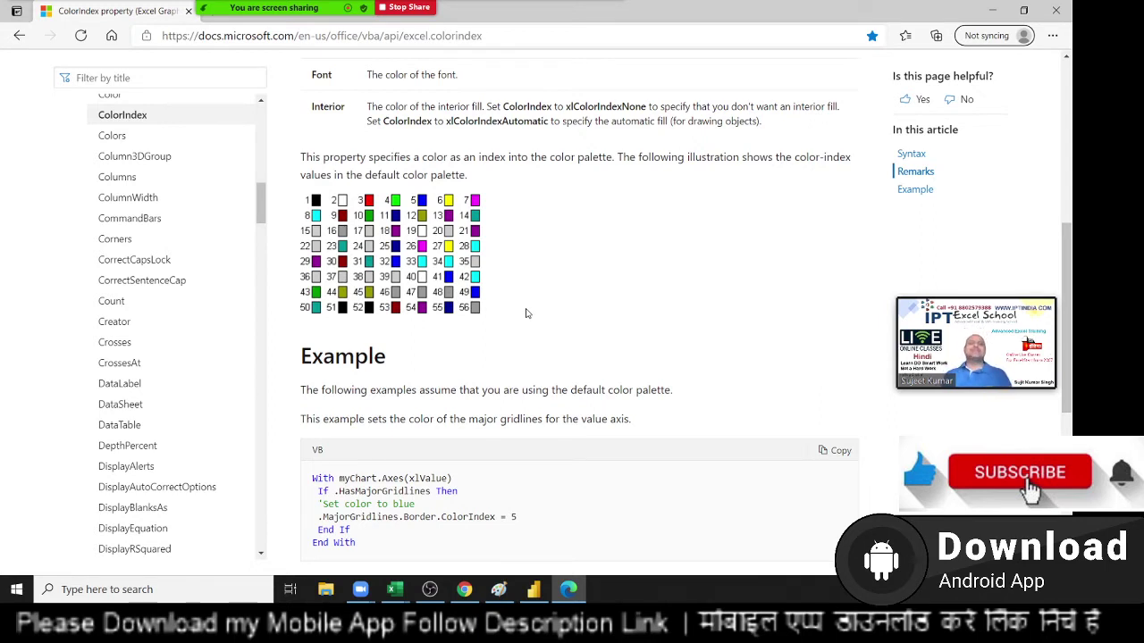
pyautogui.moveTo(425, 351)
pyautogui.mouseDown()
pyautogui.moveTo(348, 270)
pyautogui.moveTo(362, 353)
pyautogui.moveTo(406, 336)
pyautogui.mouseUp()
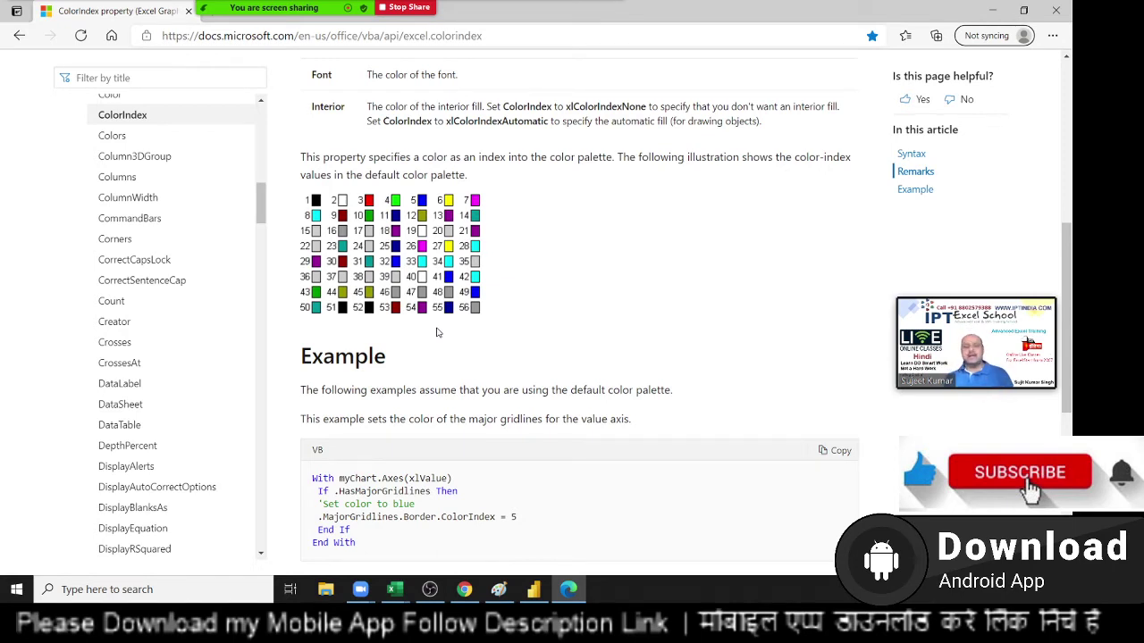
# Return to the VBA editor, move the participants list aside, and select the .Color = RGB(120, 85, 36) line
pyautogui.hotkey('alt', 'Tab')
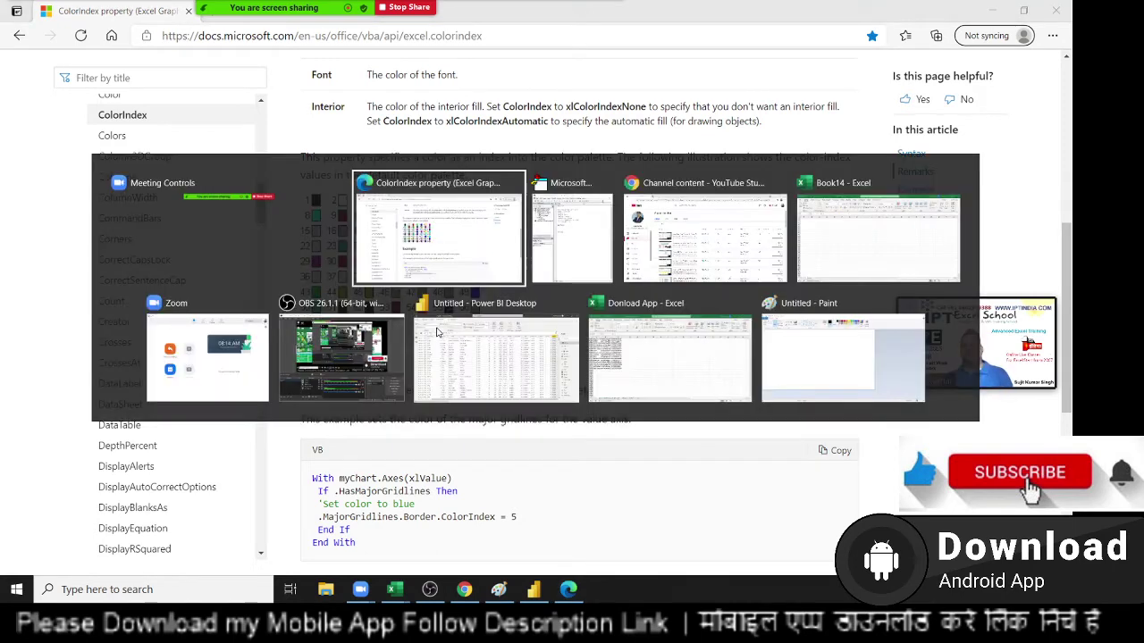
pyautogui.hotkey('alt', 'Tab')
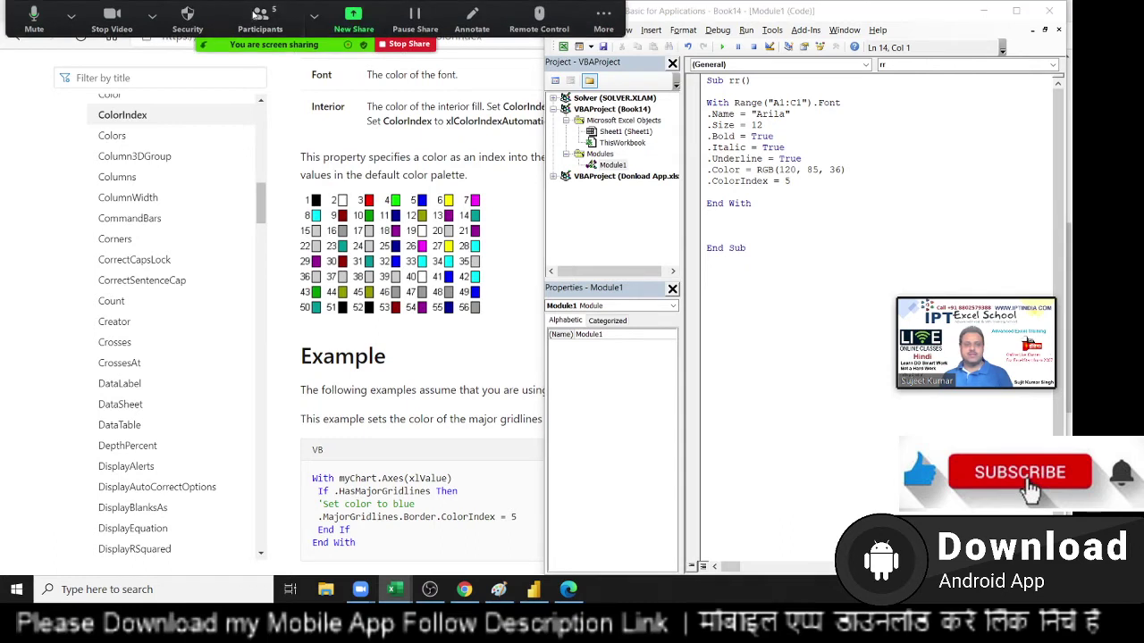
pyautogui.click(259, 15)
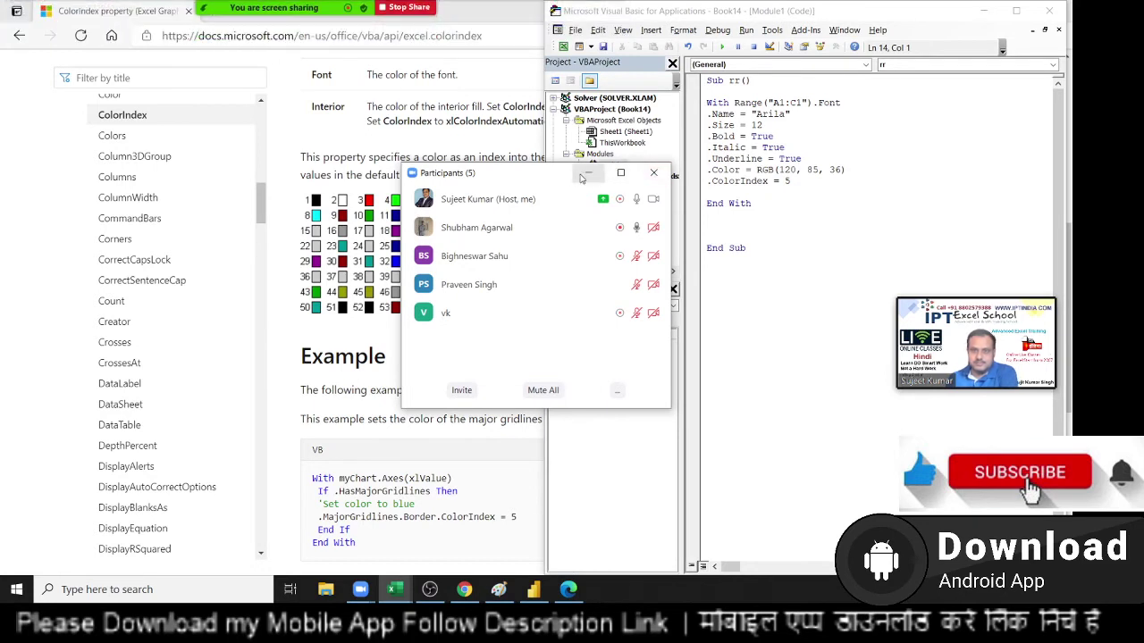
pyautogui.moveTo(556, 174); pyautogui.dragTo(628, 324)
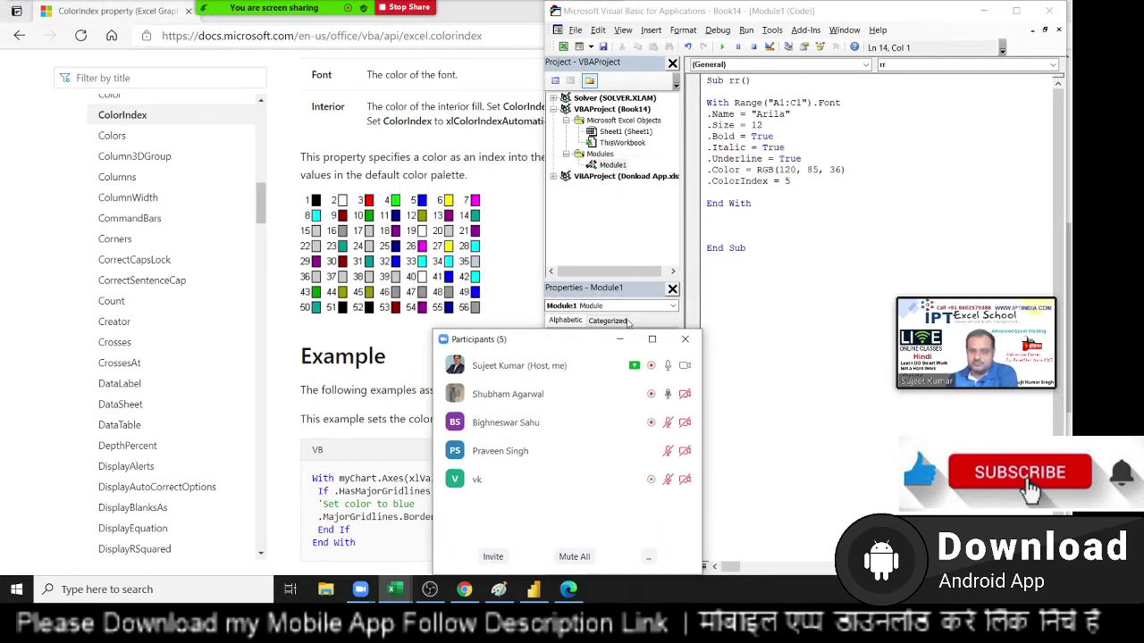
pyautogui.click(771, 193)
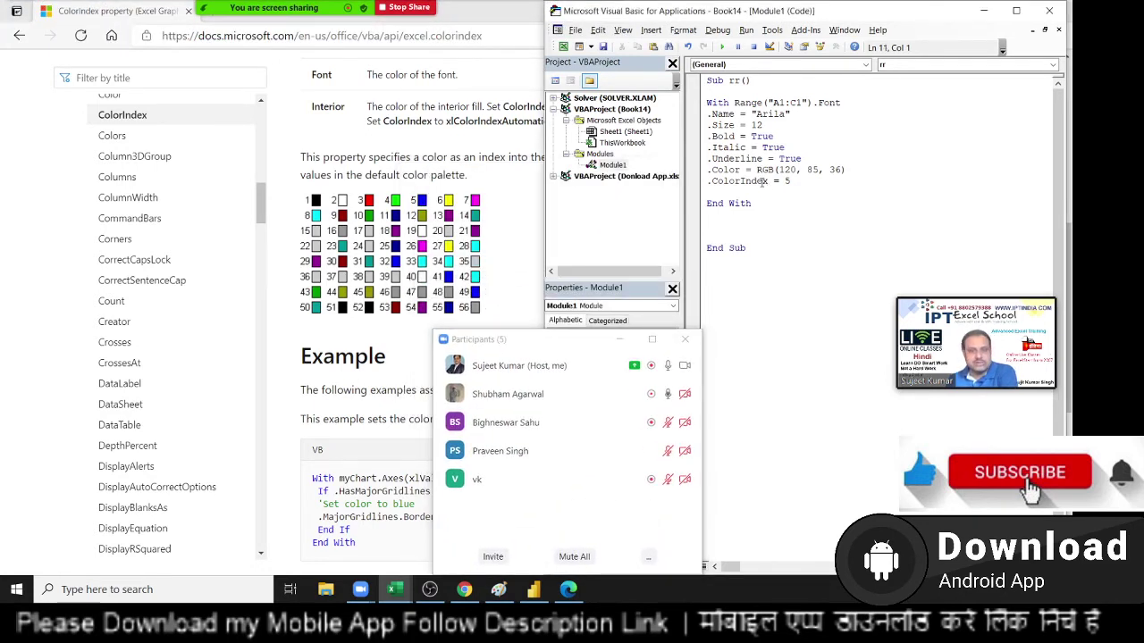
pyautogui.moveTo(712, 169); pyautogui.dragTo(846, 170)
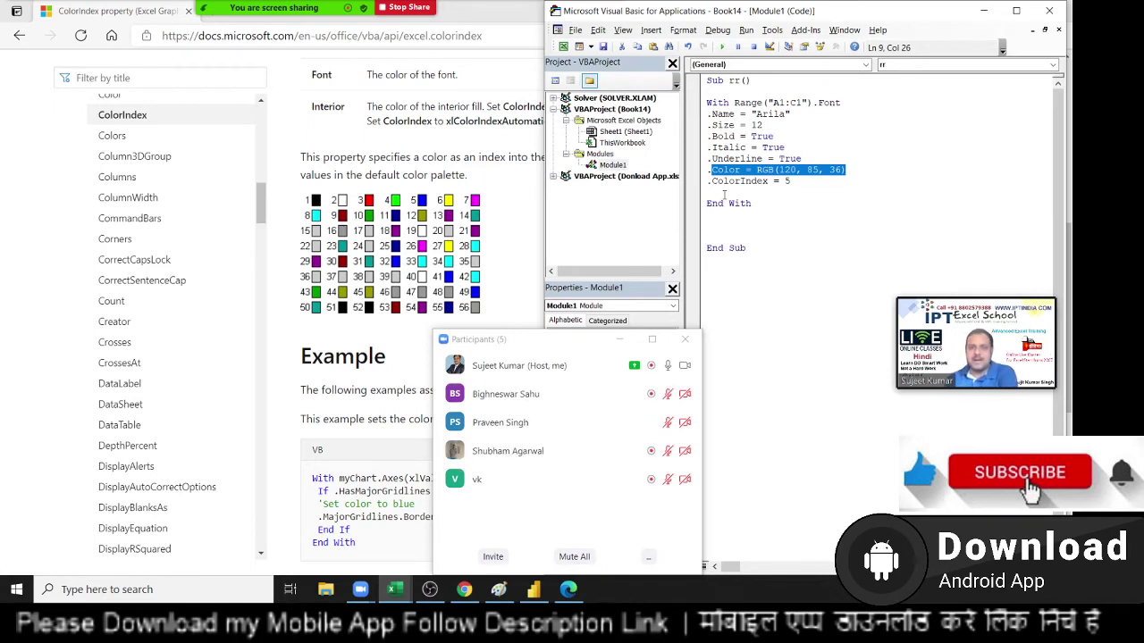
# Insert a blank line after End With, check cell H2 in Book14, then return to the editor
pyautogui.click(732, 224)
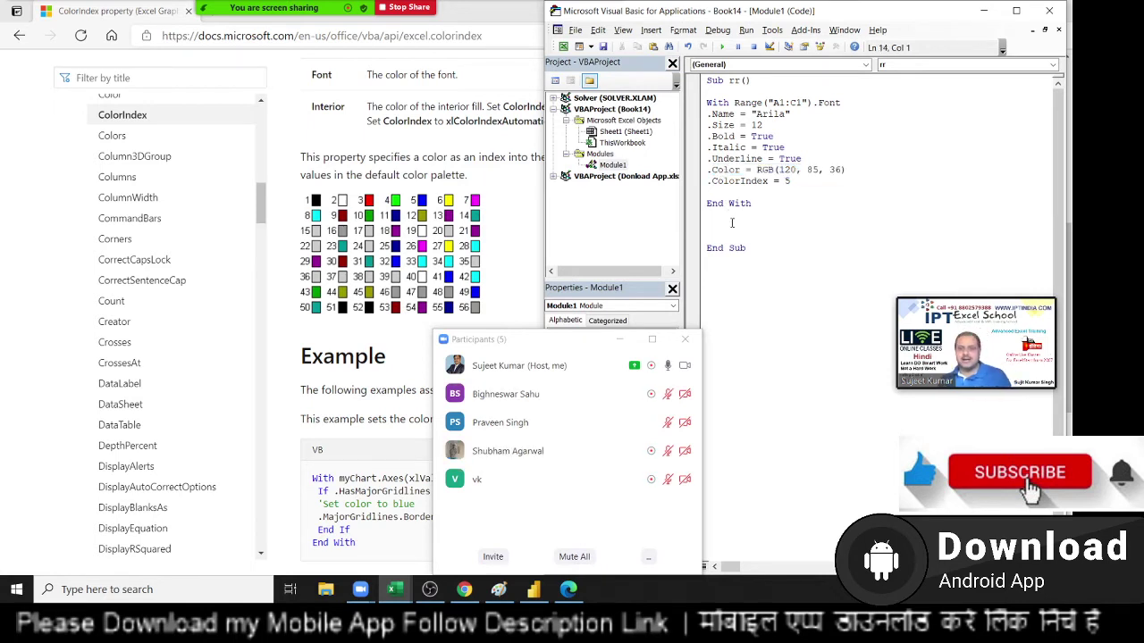
pyautogui.press('Return')
pyautogui.hotkey('alt', 'Tab')
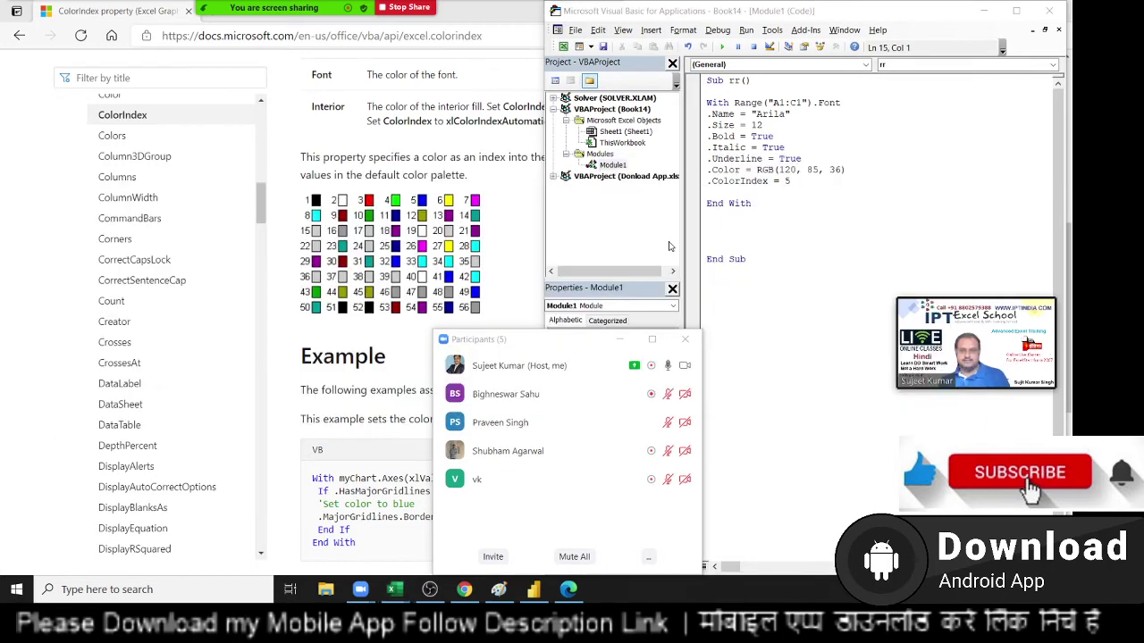
pyautogui.hotkey('alt', 'Tab')
pyautogui.press('Tab')
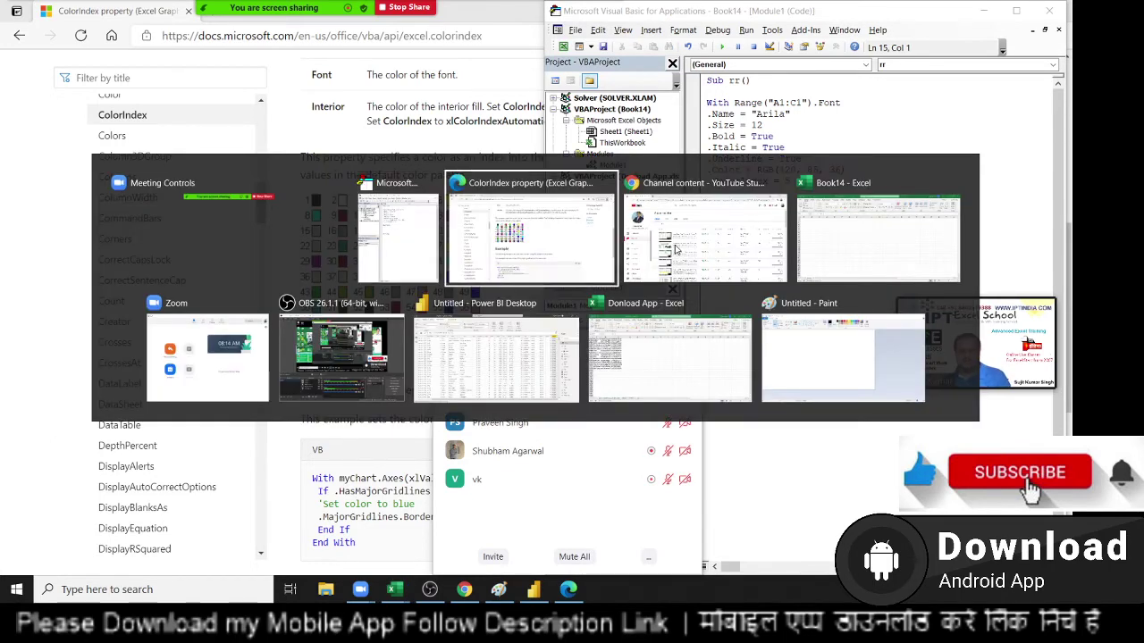
pyautogui.press('Tab')
pyautogui.press('Tab')
pyautogui.click(373, 178)
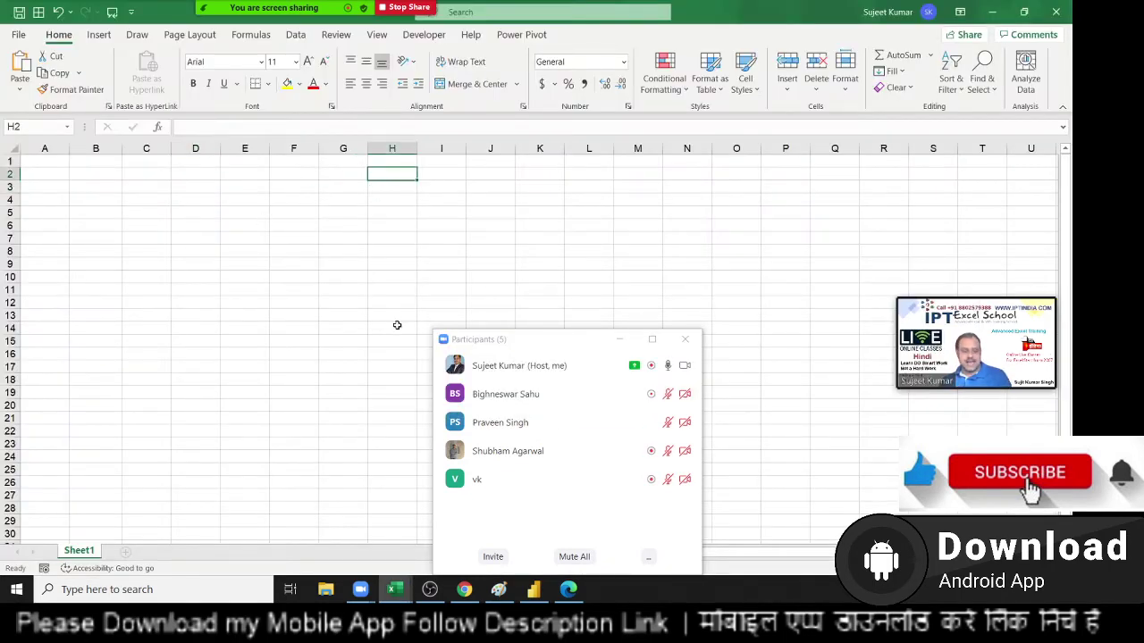
pyautogui.hotkey('alt', 'Tab')
pyautogui.press('Tab')
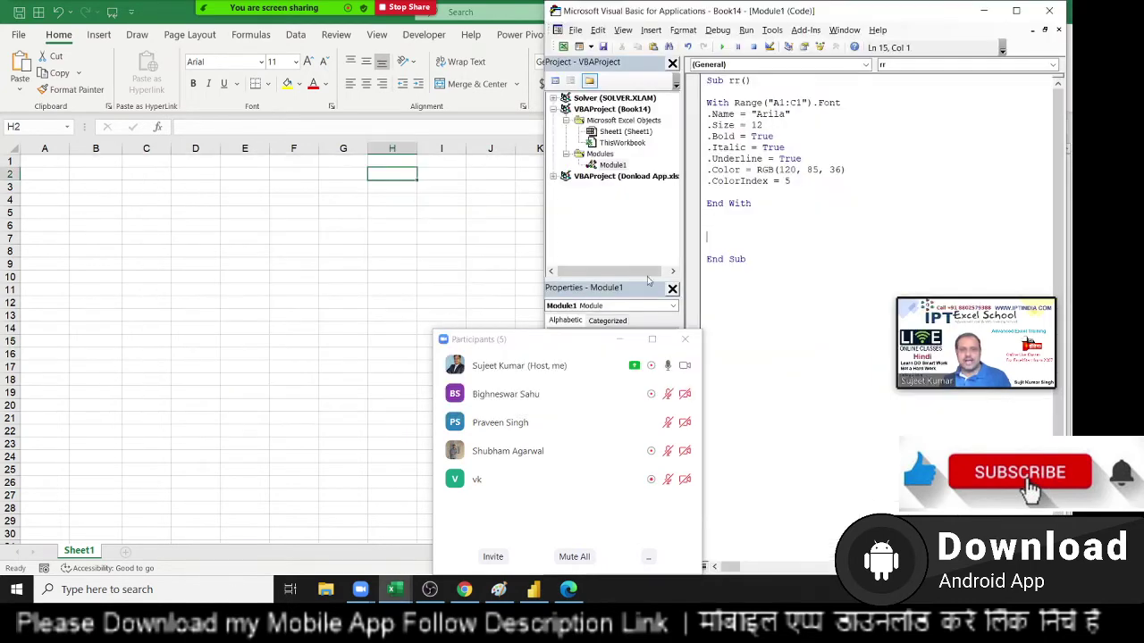
pyautogui.click(691, 336)
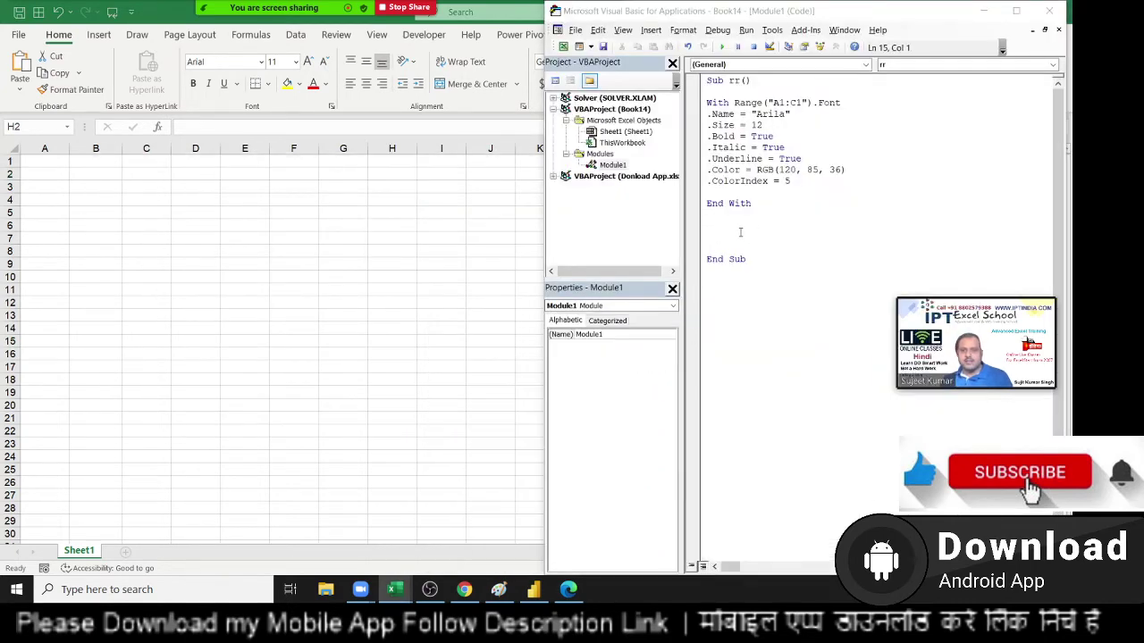
# Add a line setting Range("A1:C1").Interior.Color = vbRed
pyautogui.press('Return')
pyautogui.press('Return')
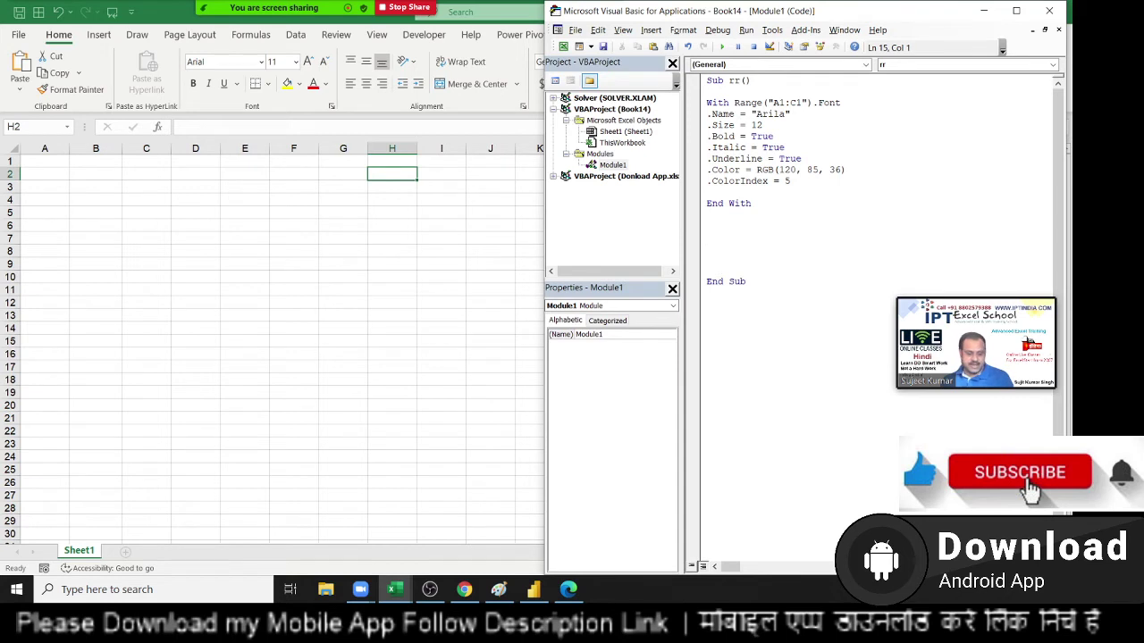
pyautogui.write('range(')
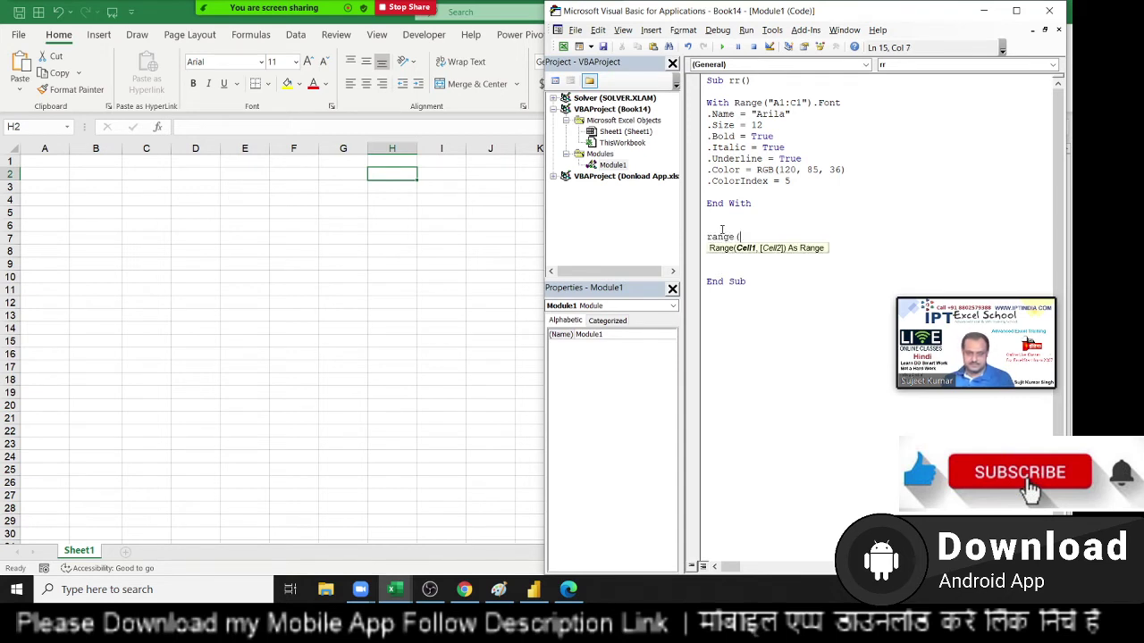
pyautogui.write('A1:')
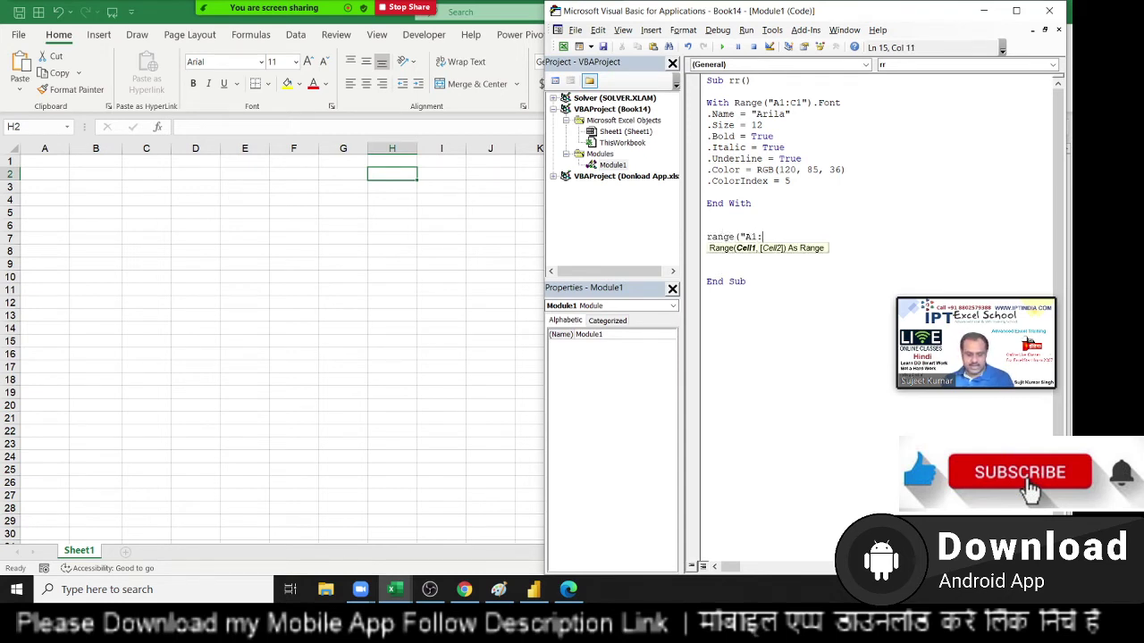
pyautogui.write('C1')
pyautogui.write(')')
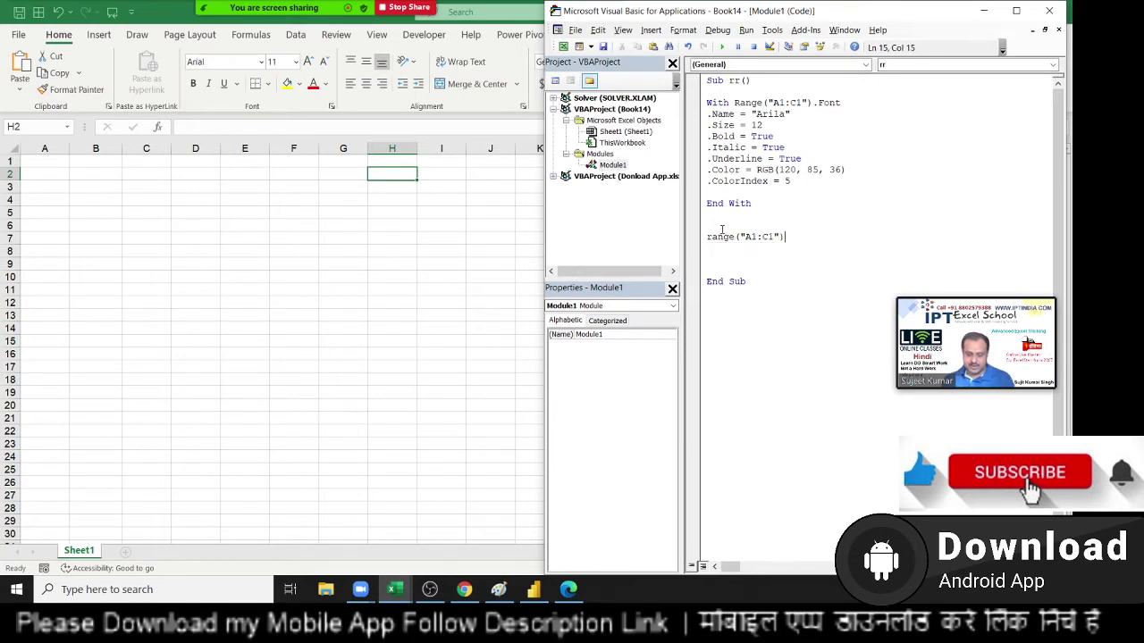
pyautogui.write('.in')
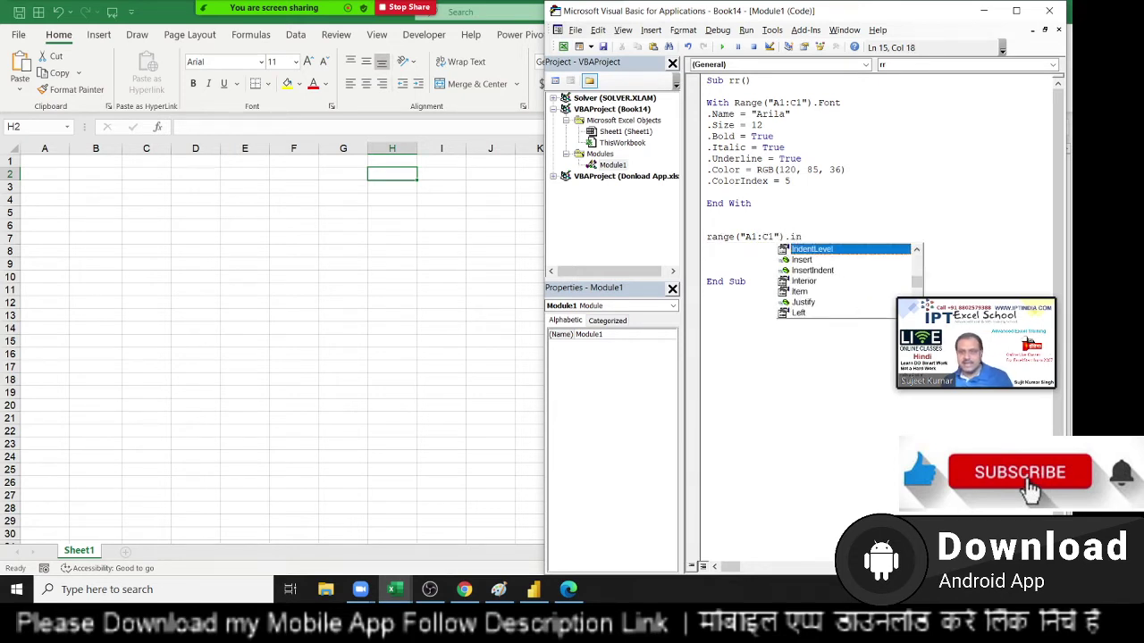
pyautogui.write('t')
pyautogui.press('Tab')
pyautogui.write('.')
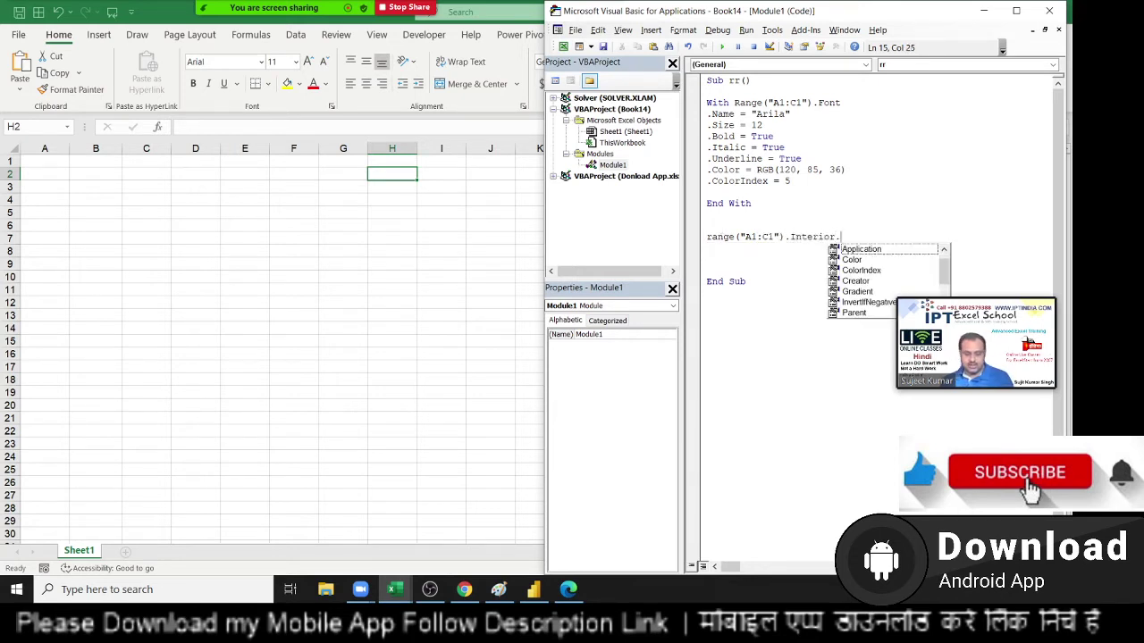
pyautogui.write('co')
pyautogui.press('Tab')
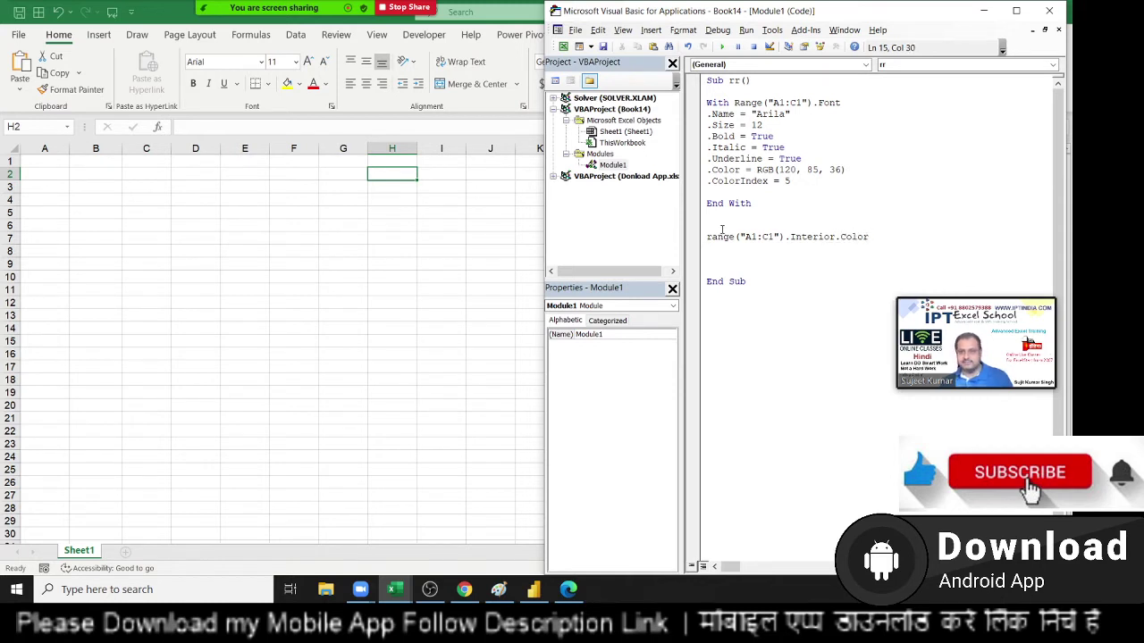
pyautogui.write('=vb')
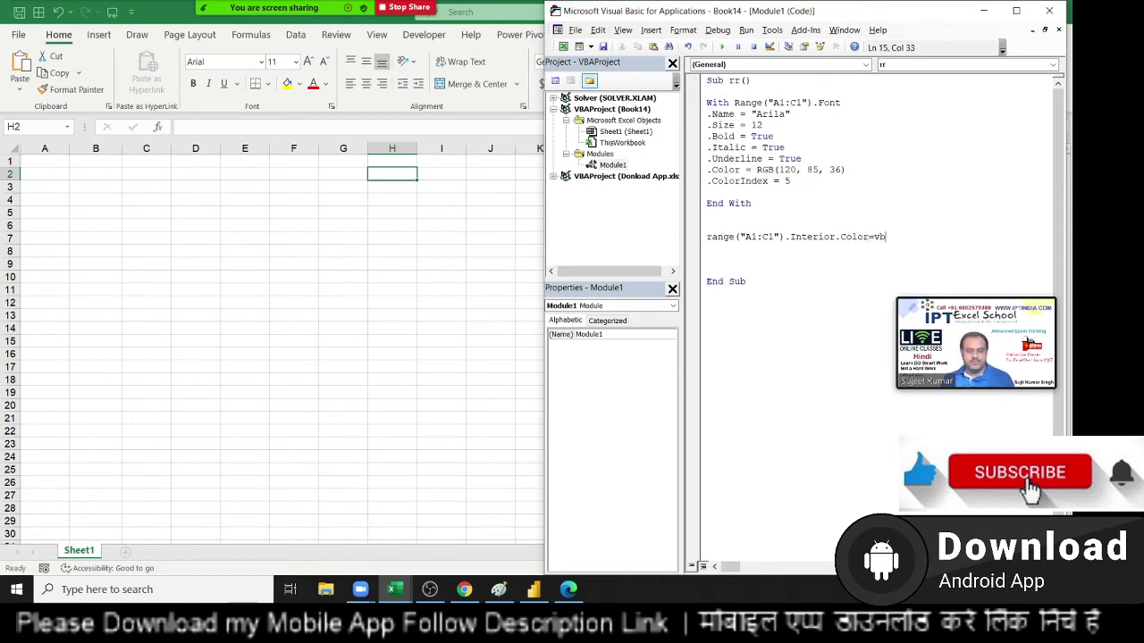
pyautogui.write('red')
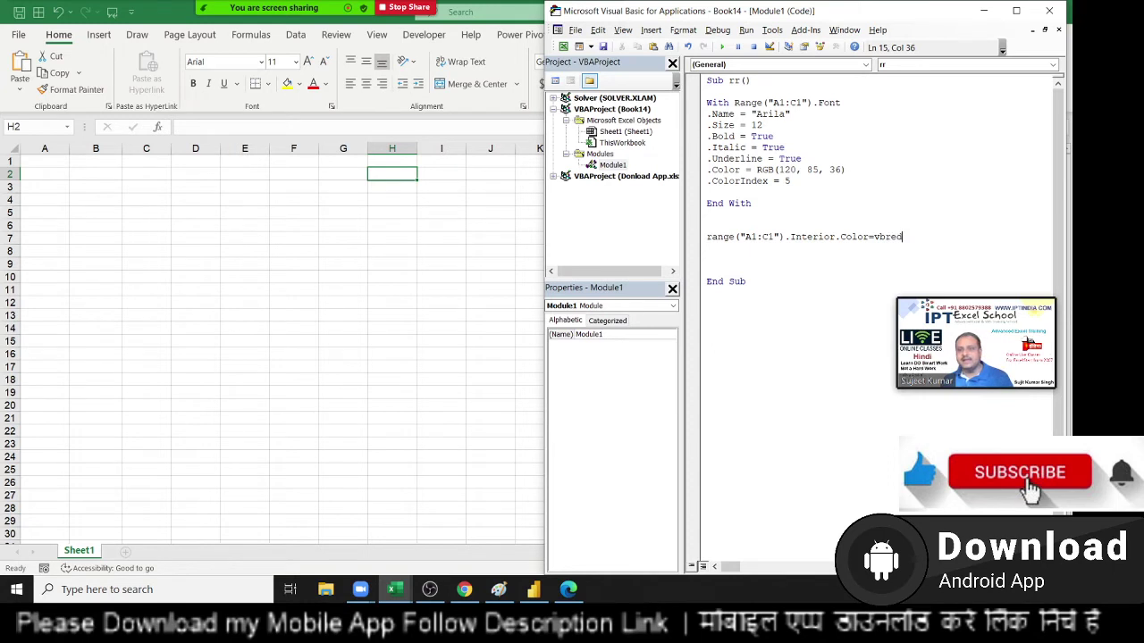
pyautogui.press('Return')
# Change that line to Interior.ColorIndex = 5 and add blank lines before End Sub
pyautogui.doubleClick(898, 237)
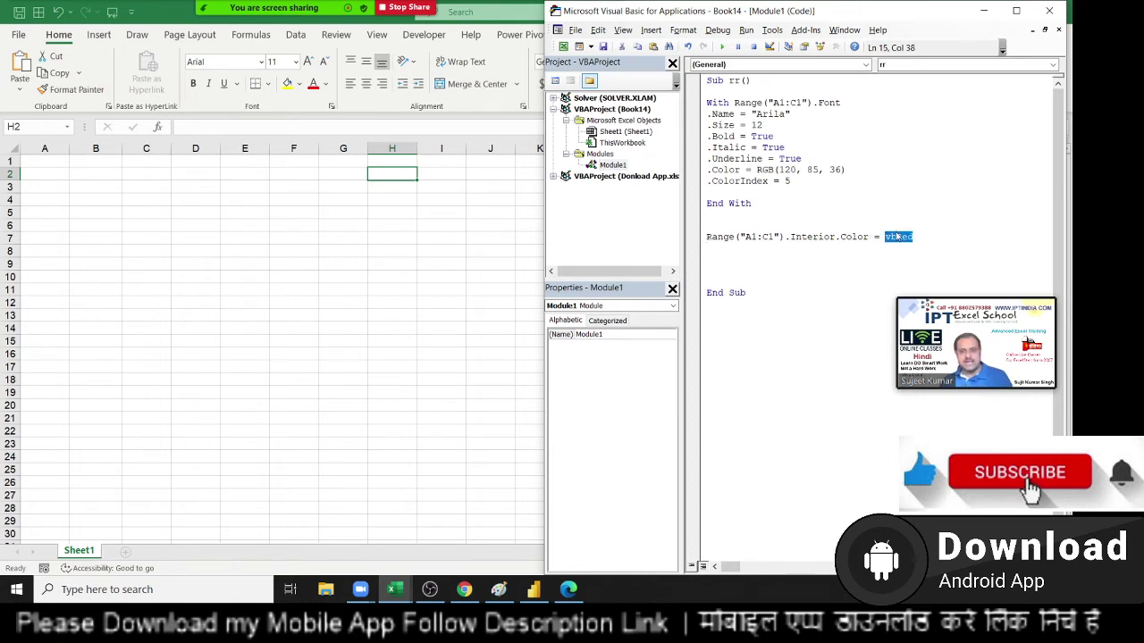
pyautogui.write('r')
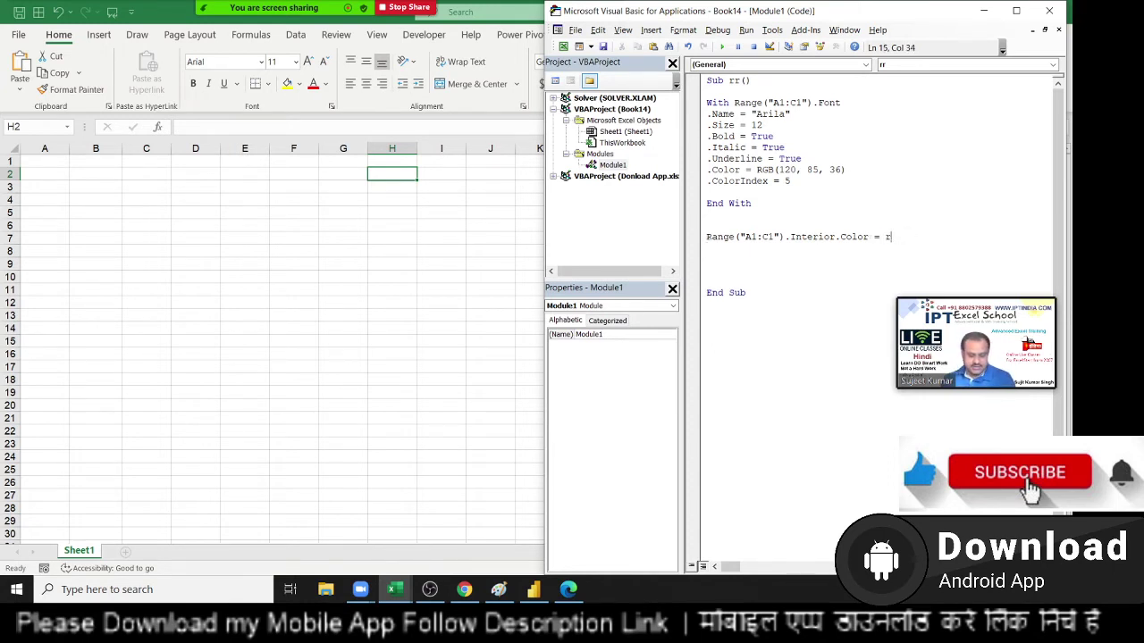
pyautogui.write('gb(')
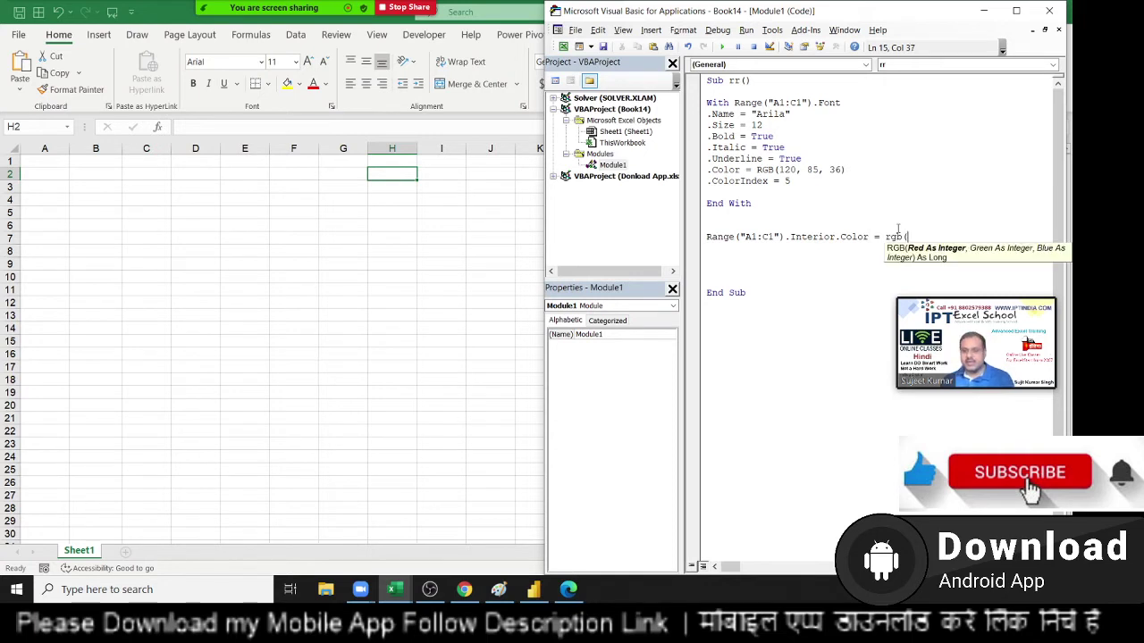
pyautogui.press('BackSpace')
pyautogui.press('BackSpace')
pyautogui.press('BackSpace')
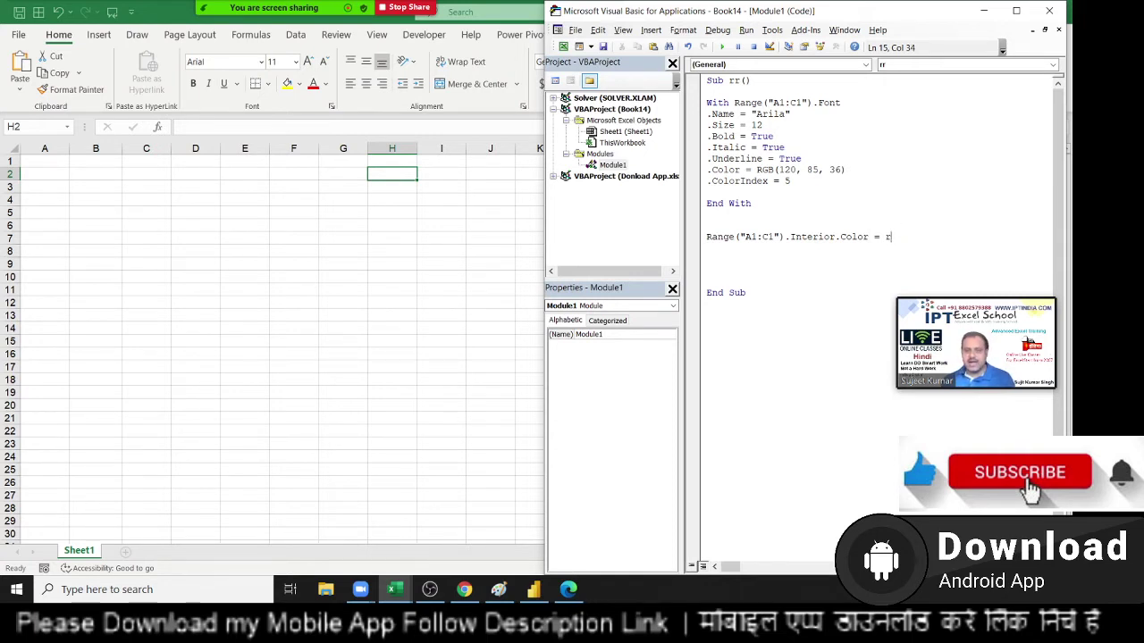
pyautogui.press('BackSpace')
pyautogui.press('BackSpace')
pyautogui.press('BackSpace')
pyautogui.press('BackSpace')
pyautogui.press('BackSpace')
pyautogui.press('BackSpace')
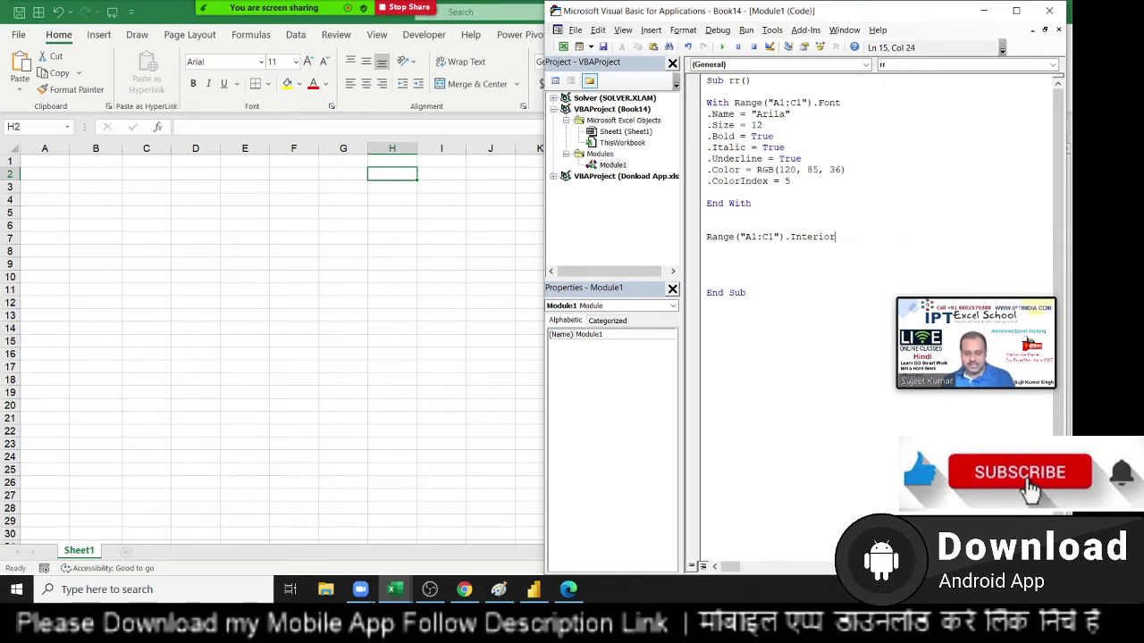
pyautogui.write('.co')
pyautogui.press('Down')
pyautogui.press('Tab')
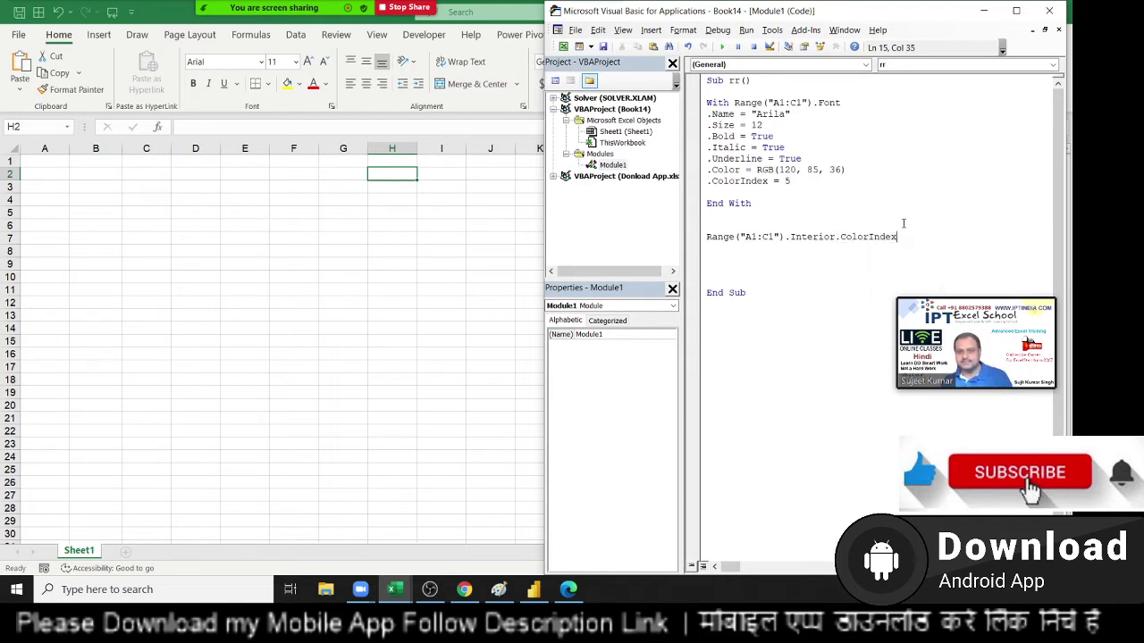
pyautogui.write(' = 5')
pyautogui.press('Return')
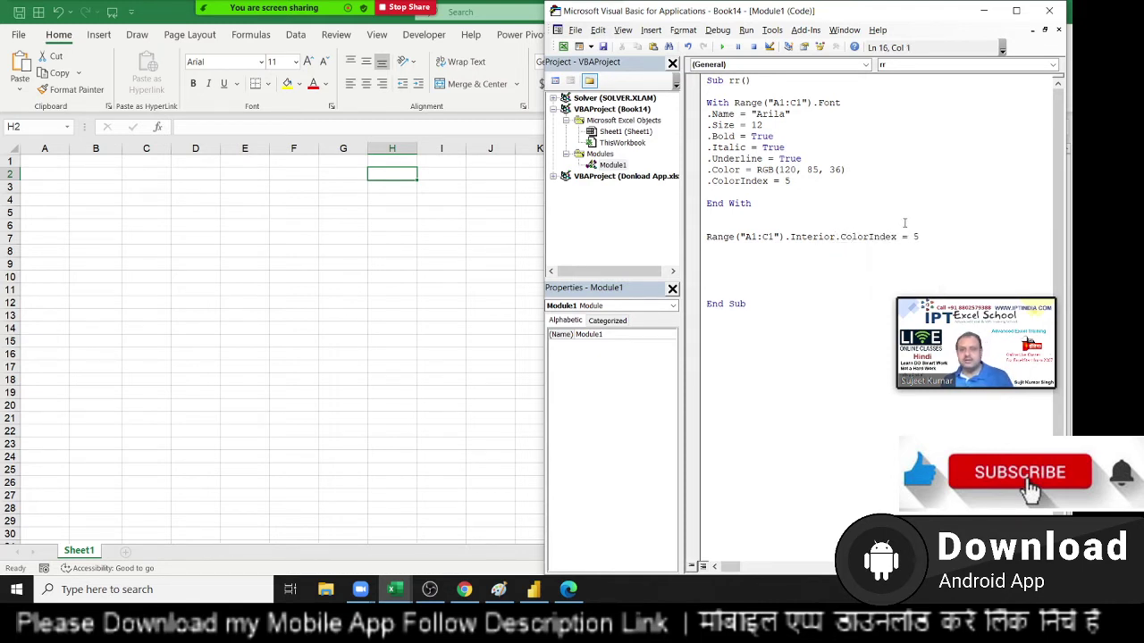
pyautogui.press('Return')
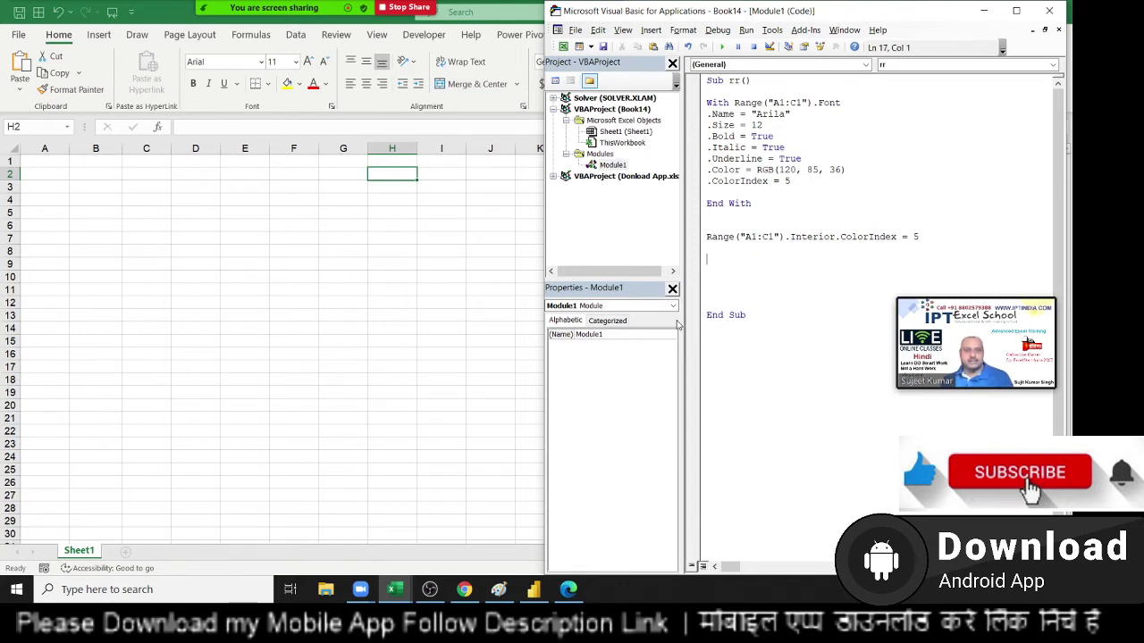
# Add the statement Range("A1:c1").Borders.LineStyle = 1 on a new line
pyautogui.write('range')
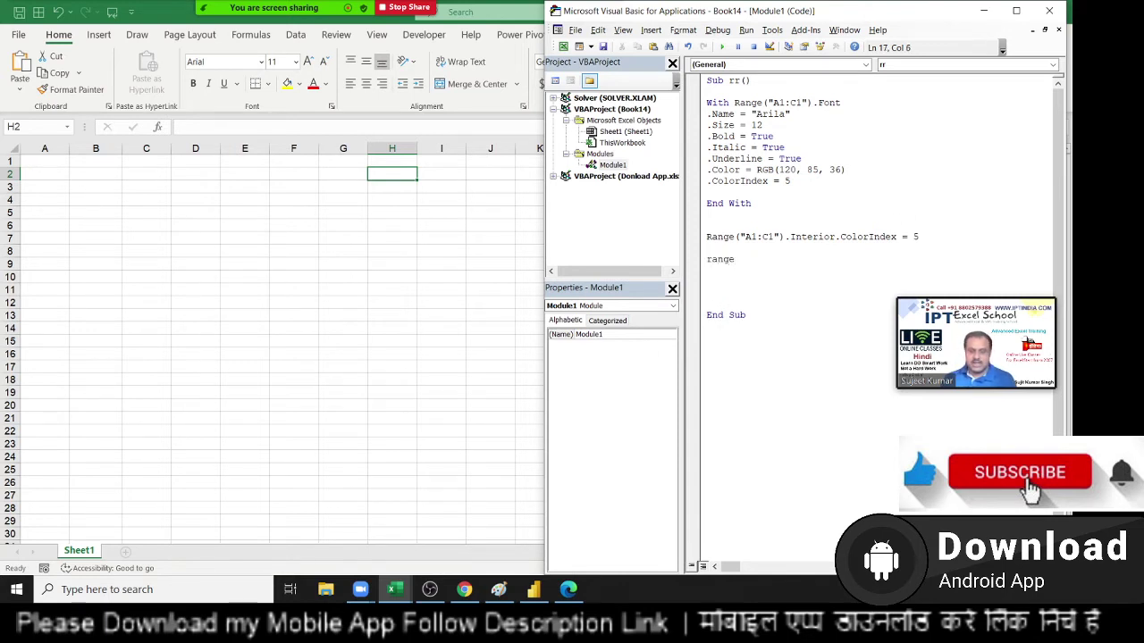
pyautogui.write('("A1:c')
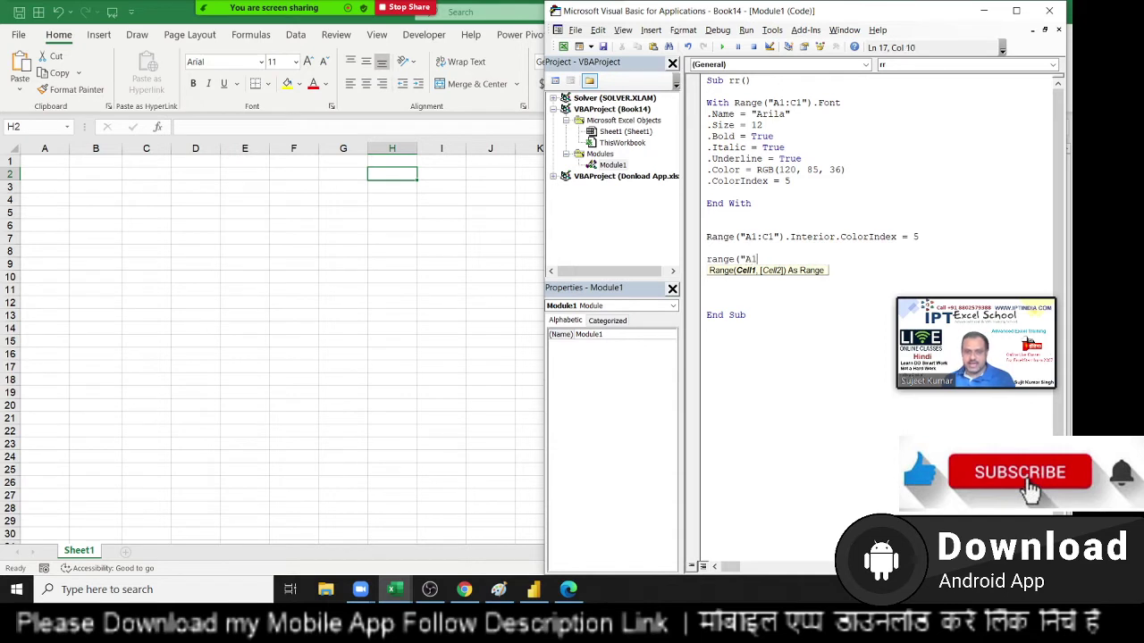
pyautogui.write('1')
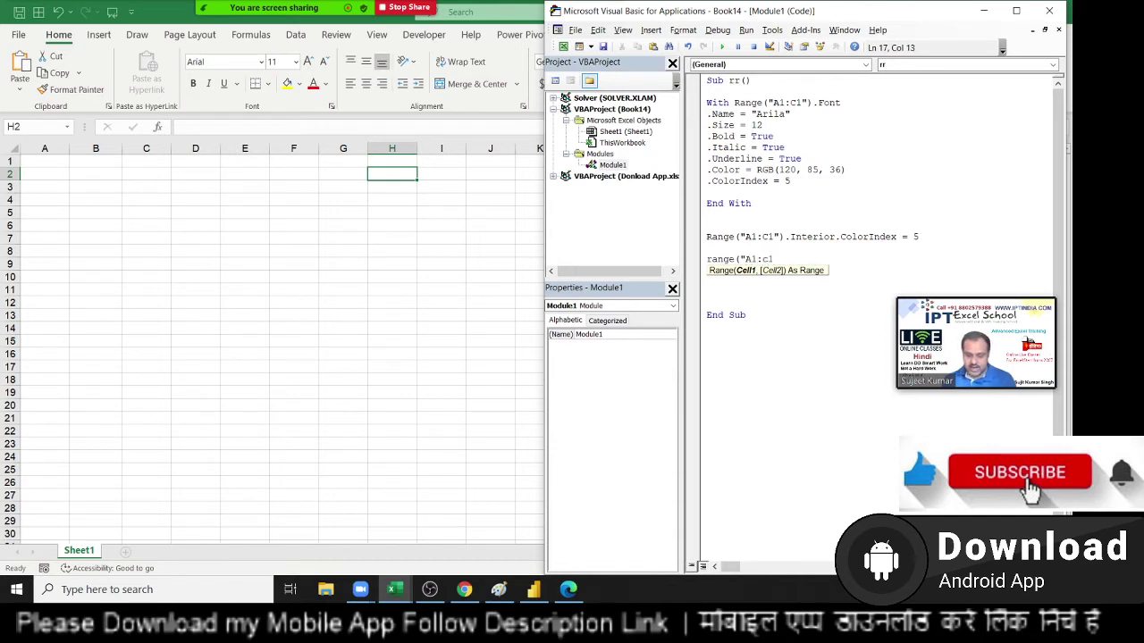
pyautogui.write('").bo')
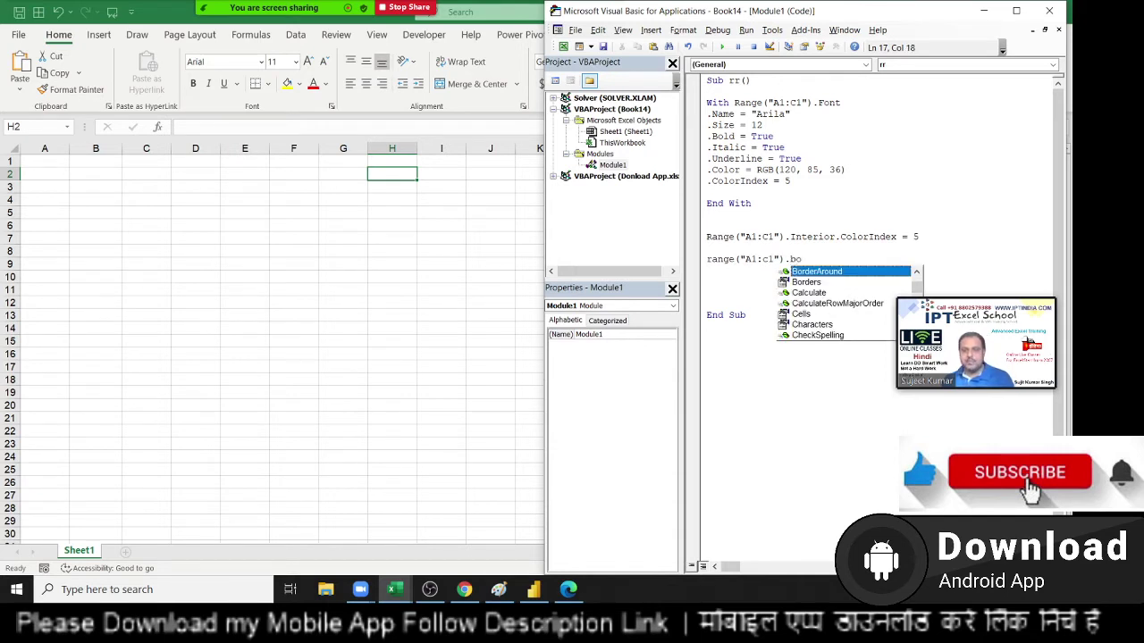
pyautogui.press('Down')
pyautogui.press('Tab')
pyautogui.write('.')
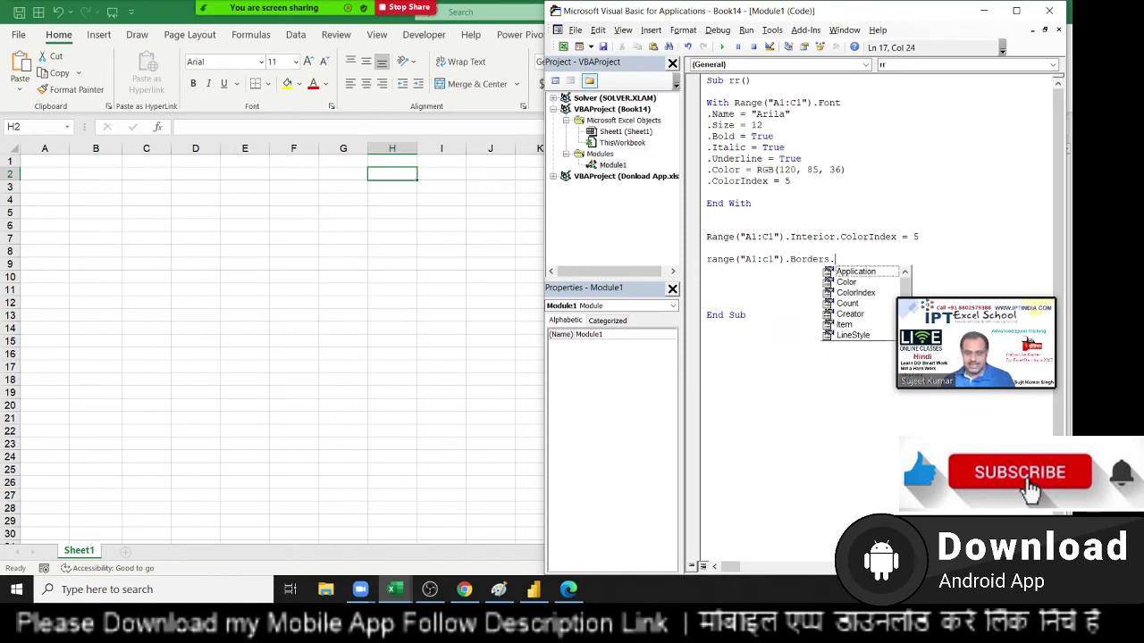
pyautogui.write('li')
pyautogui.press('Tab')
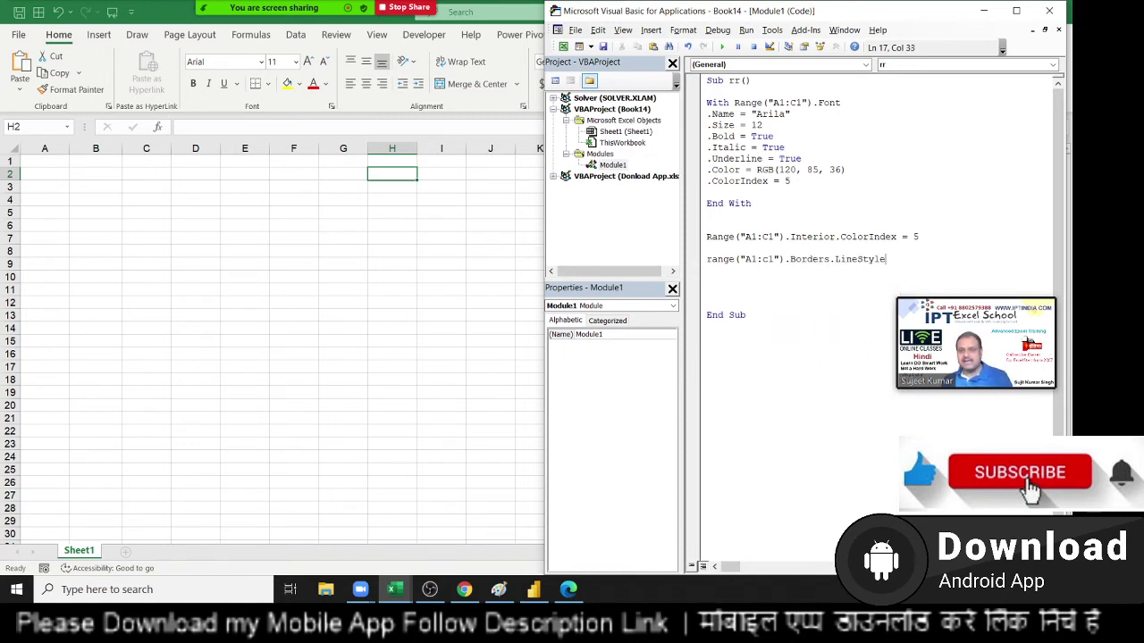
pyautogui.write(' = 1')
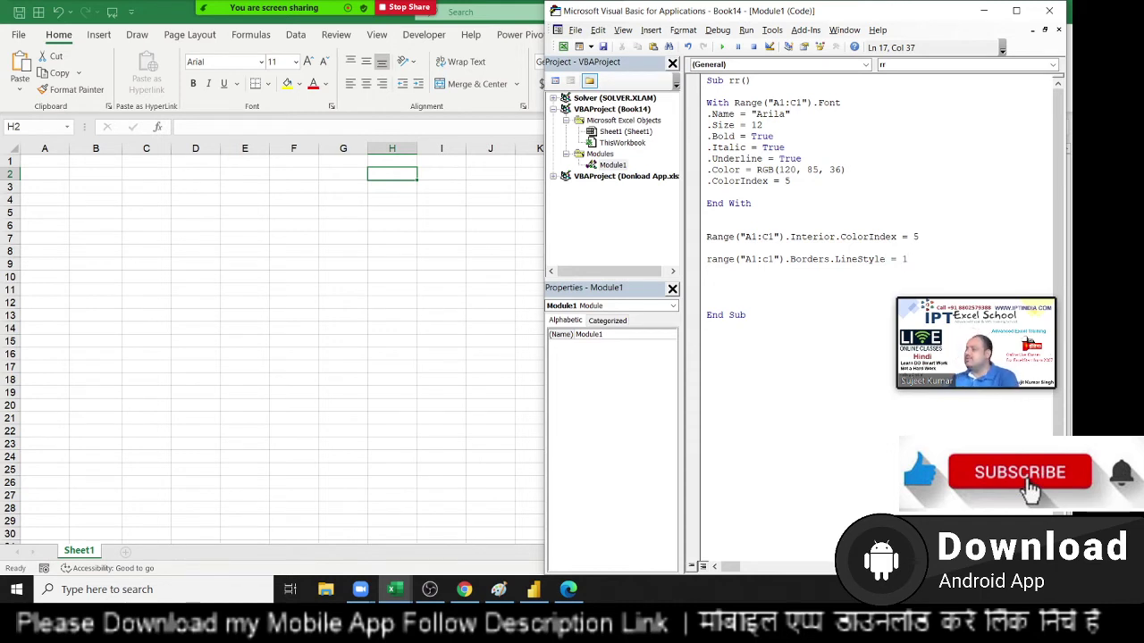
pyautogui.press('Return')
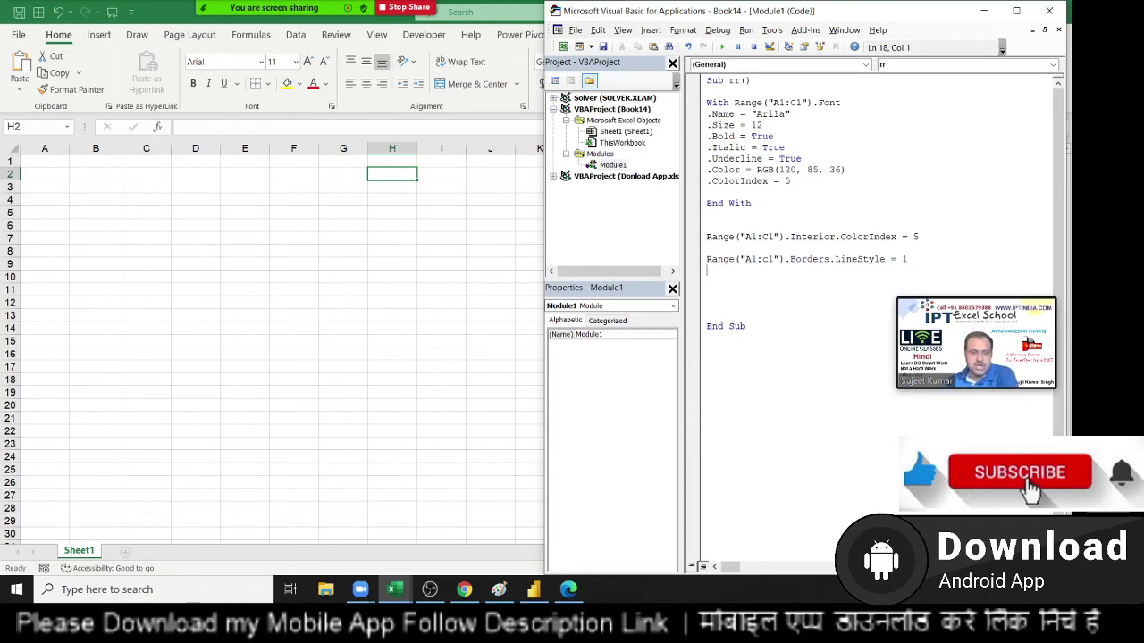
# Apply All Borders to the range B2:E9
pyautogui.moveTo(95, 173); pyautogui.dragTo(244, 263)
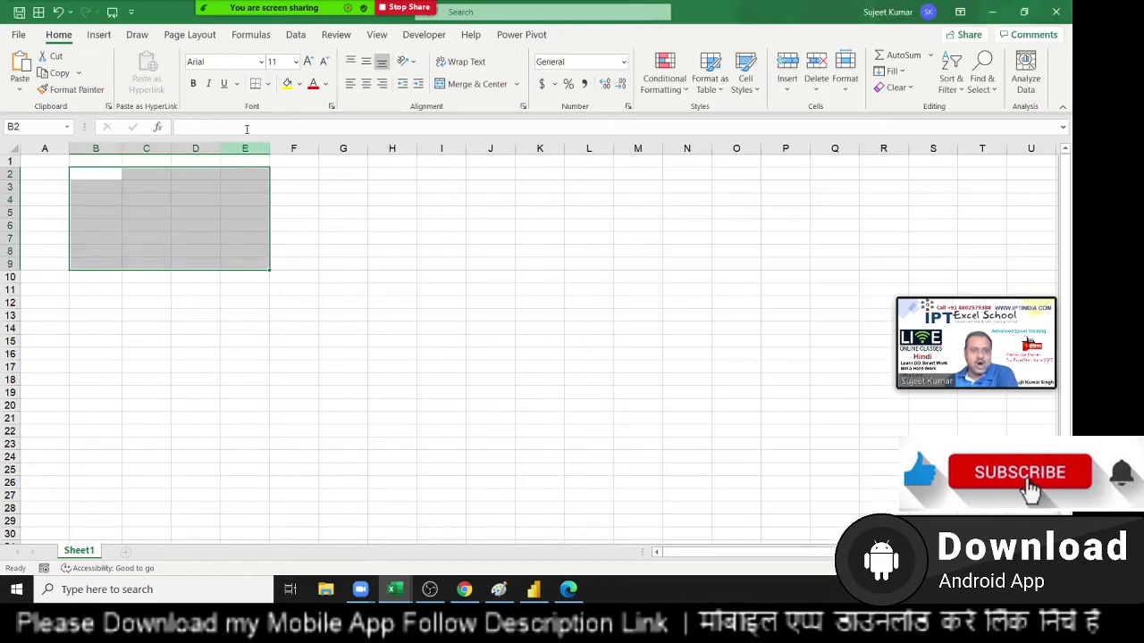
pyautogui.click(267, 83)
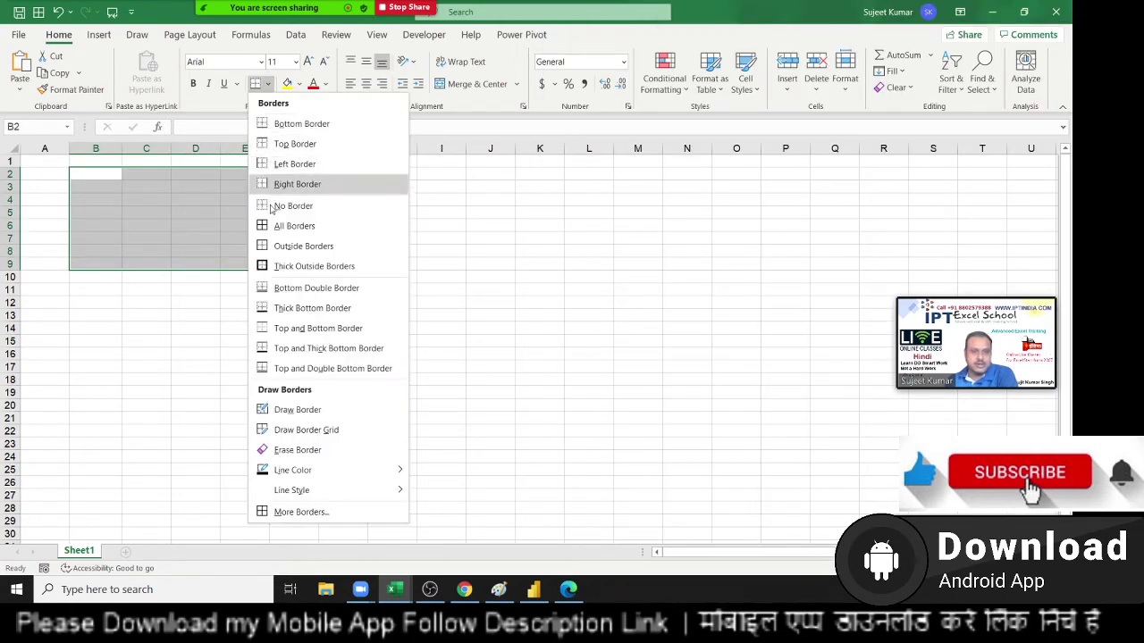
pyautogui.click(268, 227)
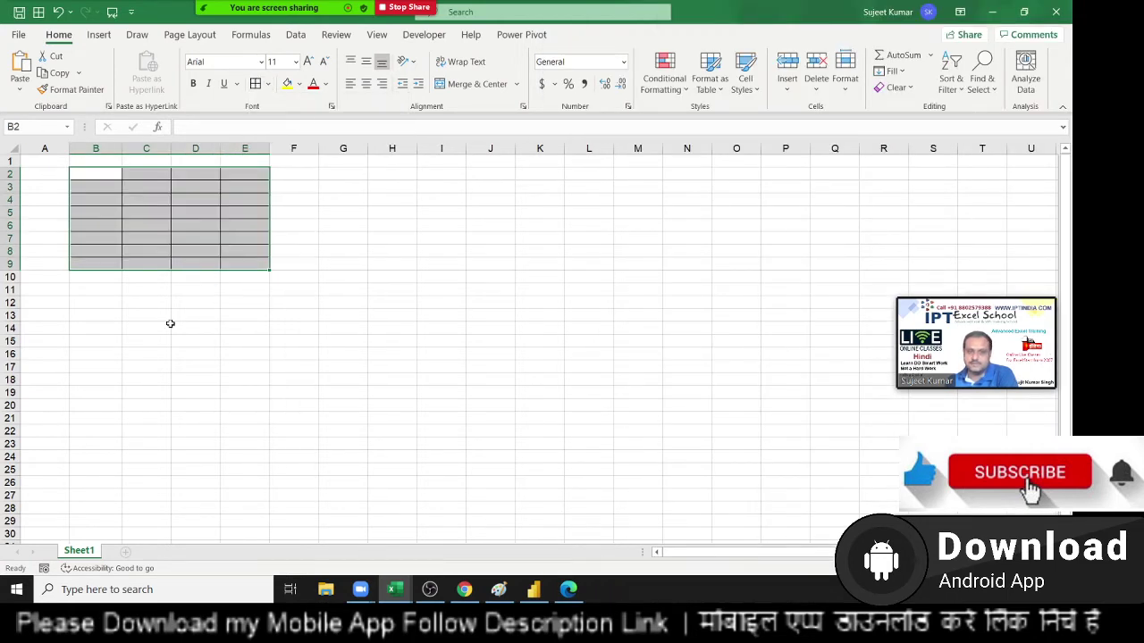
pyautogui.click(267, 84)
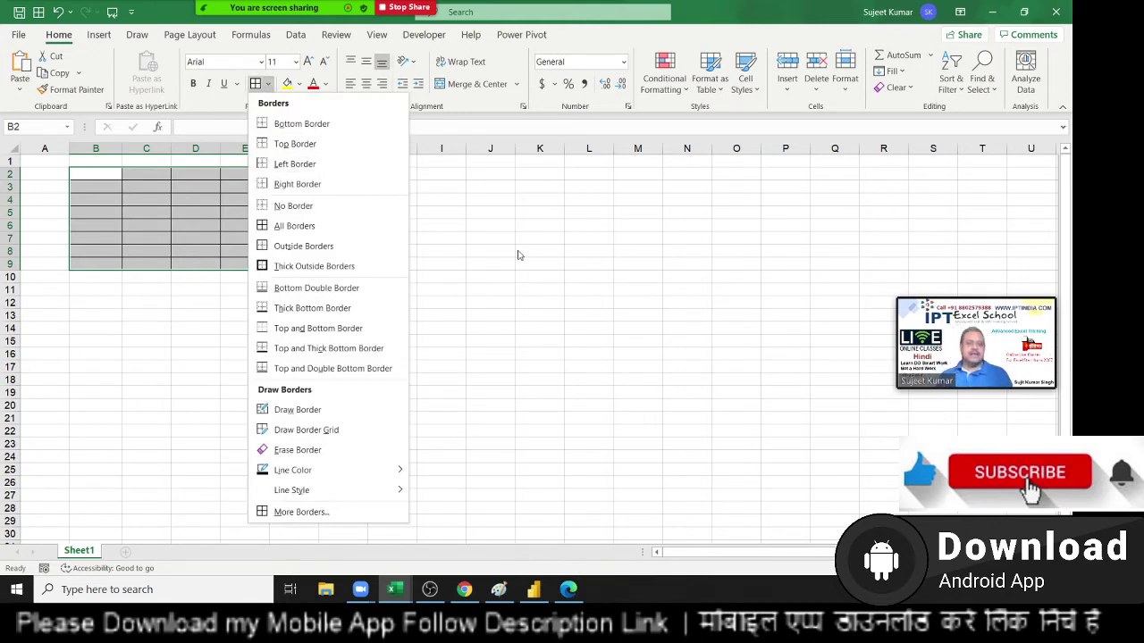
pyautogui.click(480, 206)
# Select I2:I3 and start recording a new macro named Macro1
pyautogui.moveTo(442, 176); pyautogui.dragTo(442, 187)
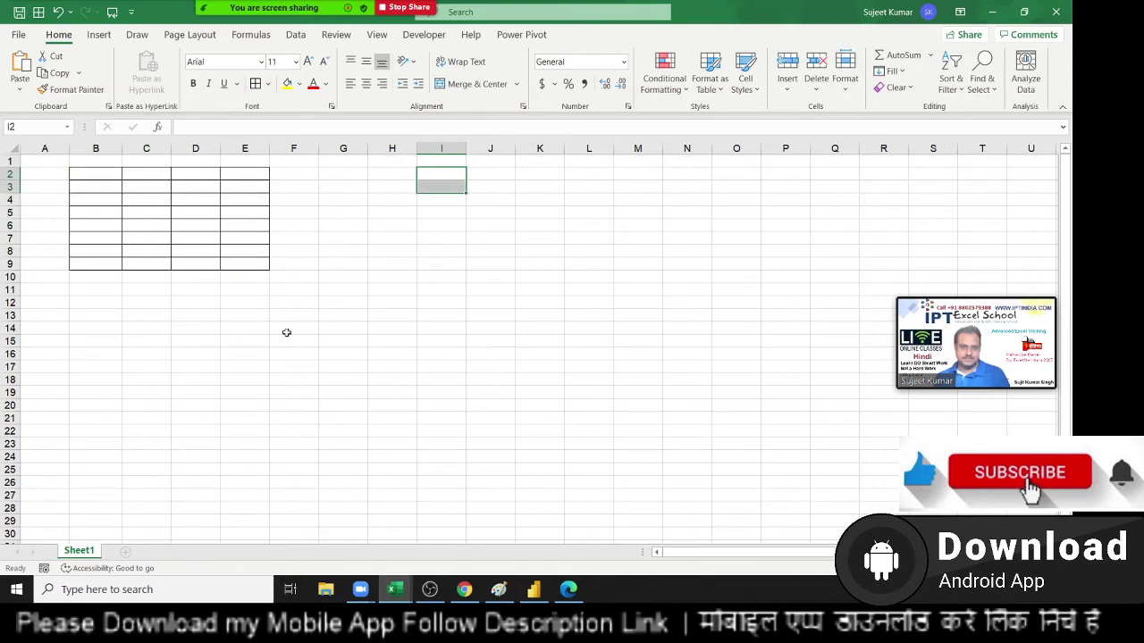
pyautogui.click(44, 568)
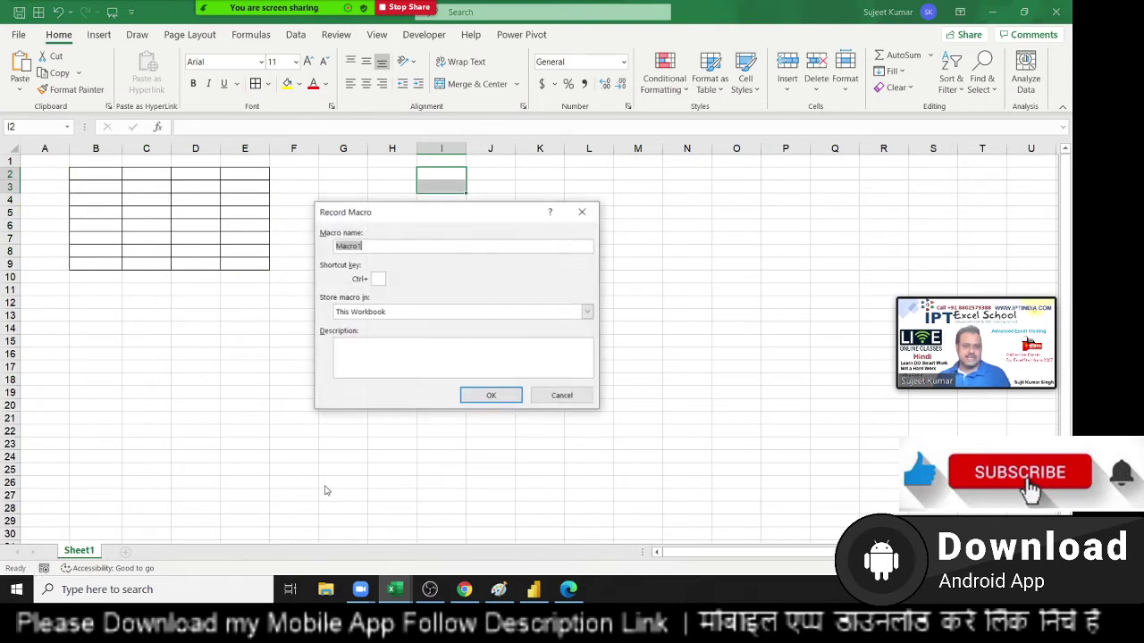
pyautogui.click(480, 396)
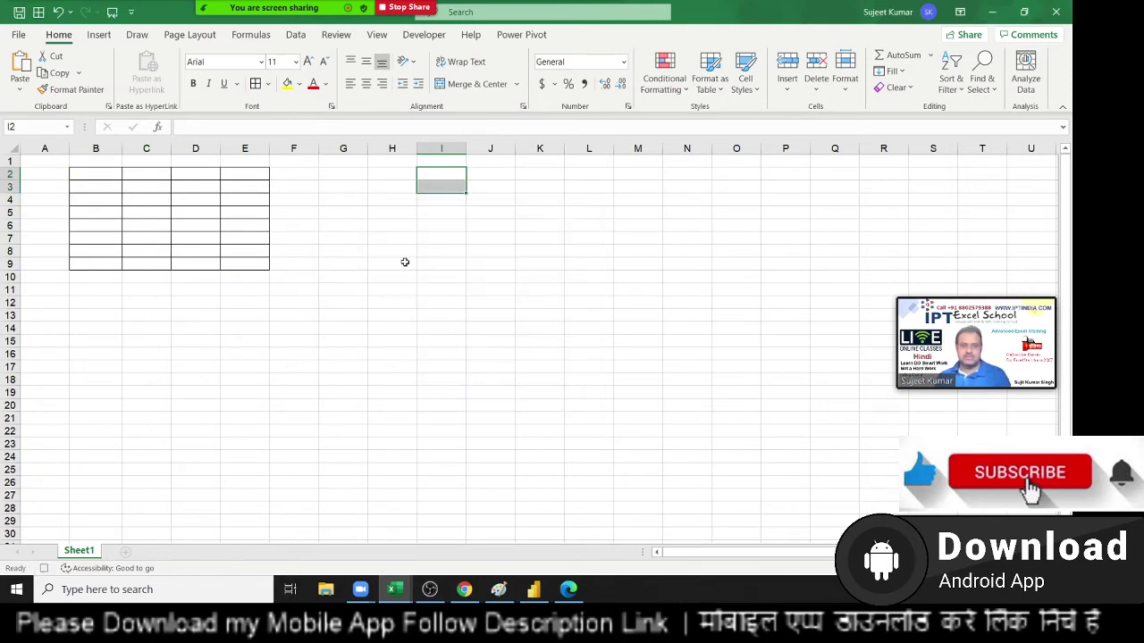
# Give H4:J12 top, bottom, left, right, both diagonal and vertical inside borders via Format Cells
pyautogui.moveTo(376, 201); pyautogui.dragTo(491, 303)
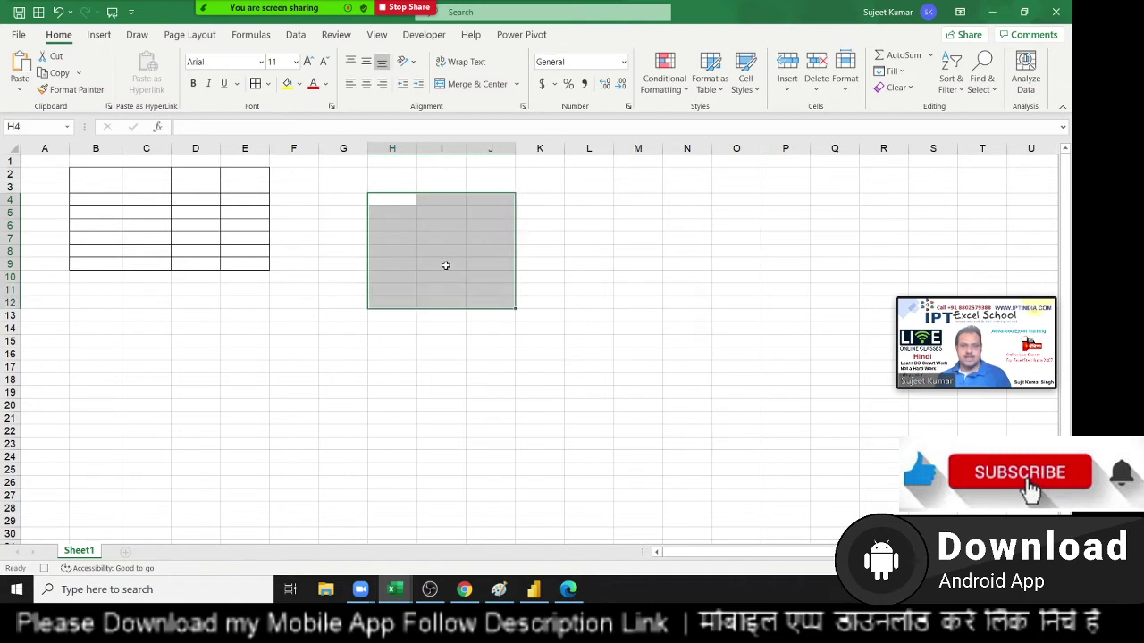
pyautogui.rightClick(445, 265)
pyautogui.click(537, 498)
pyautogui.click(514, 256)
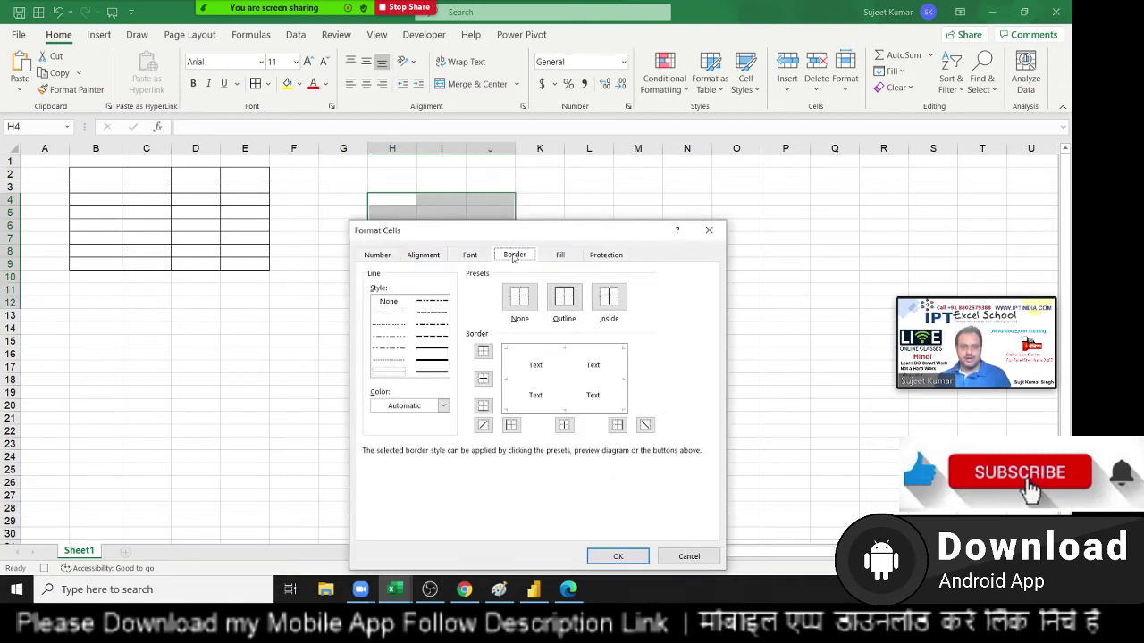
pyautogui.click(541, 348)
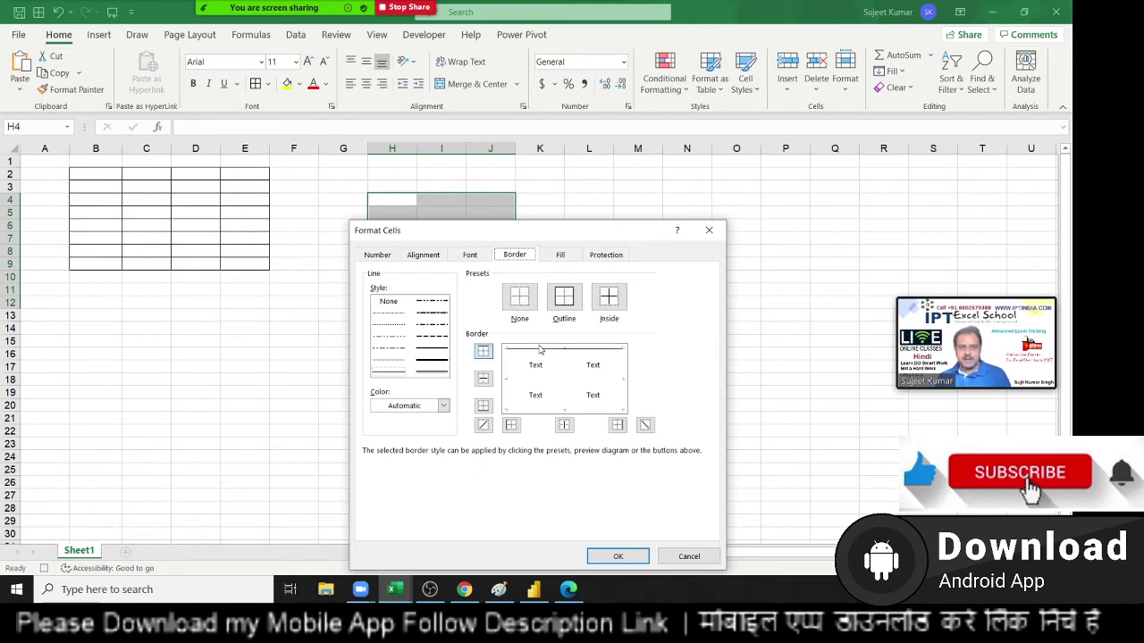
pyautogui.click(561, 410)
pyautogui.click(512, 377)
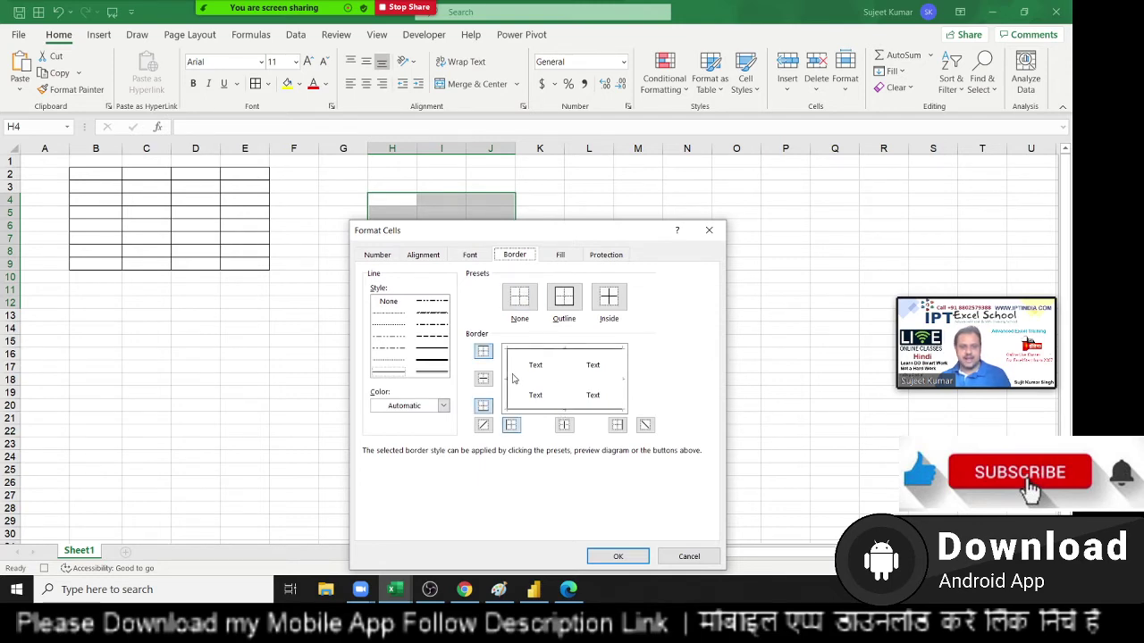
pyautogui.click(620, 391)
pyautogui.click(483, 425)
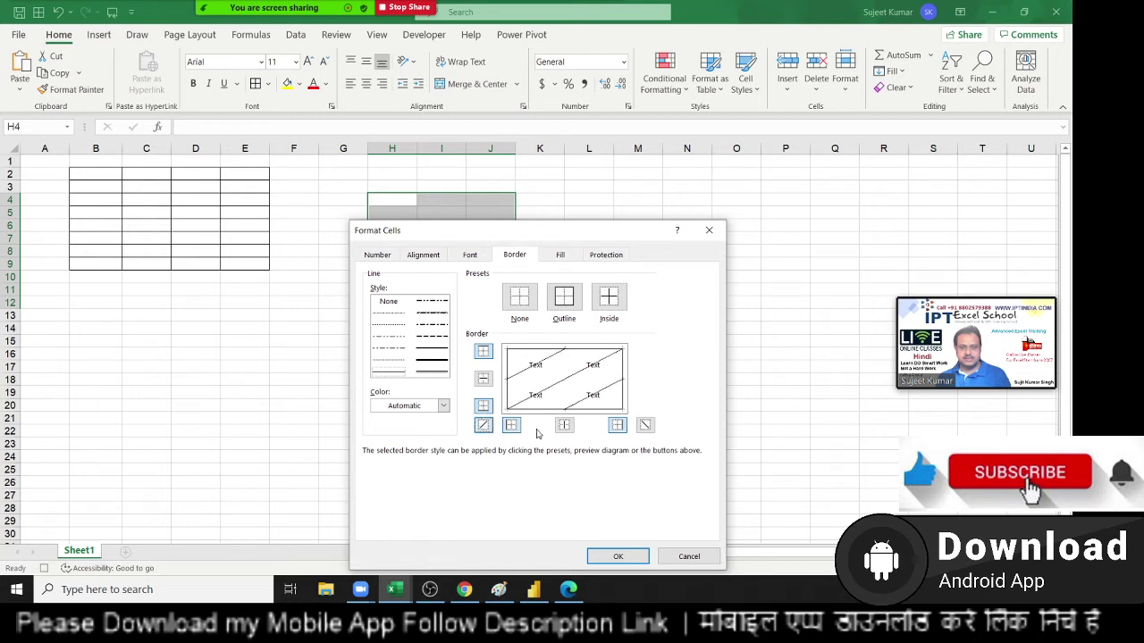
pyautogui.click(645, 426)
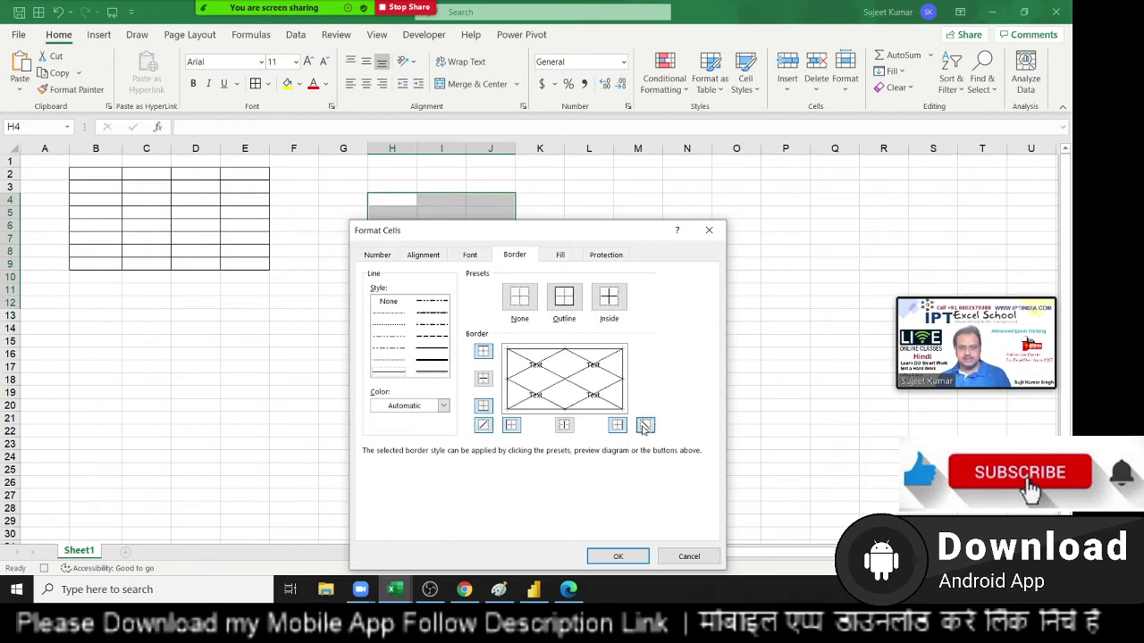
pyautogui.click(566, 427)
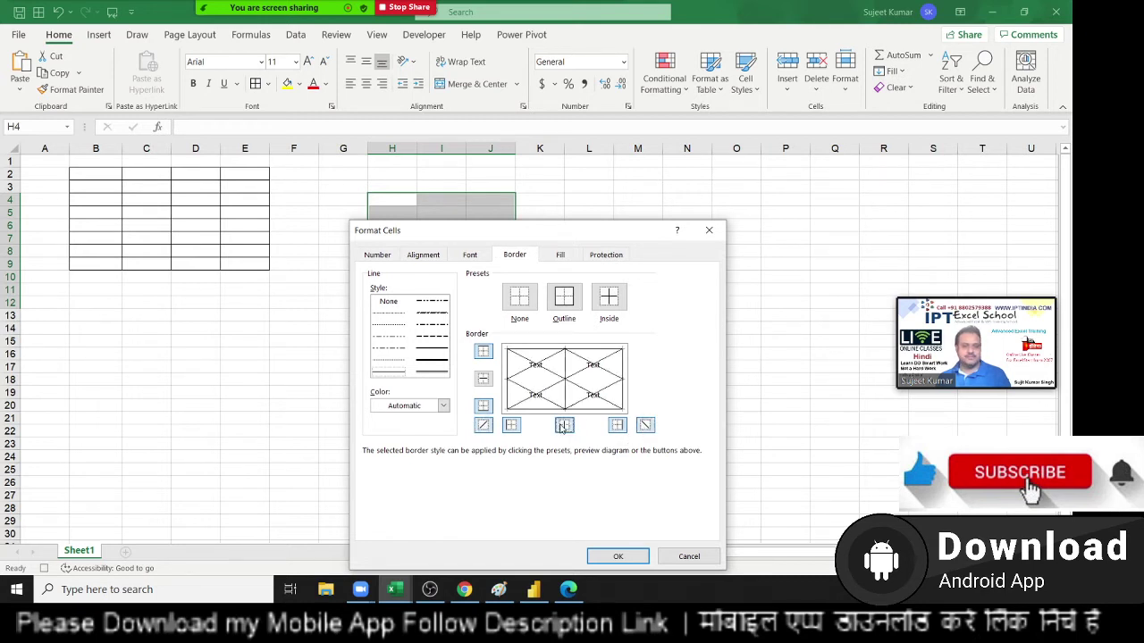
pyautogui.click(619, 554)
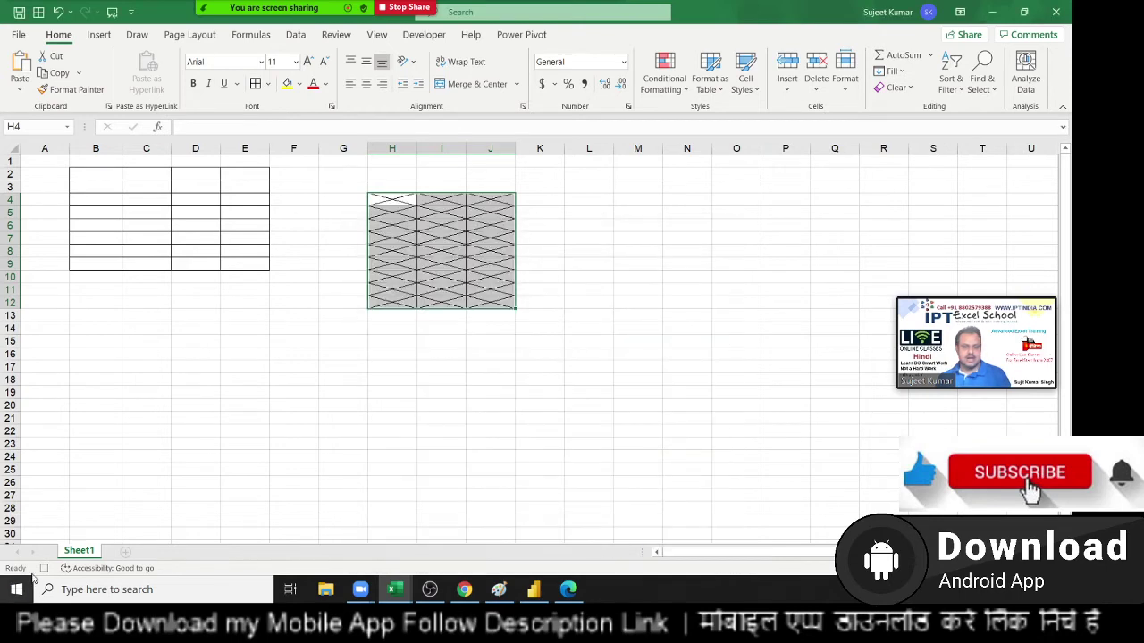
# Open Module2's recorded macro and insert a blank line after Range("H4:J12").Select
pyautogui.hotkey('alt', 'F11')
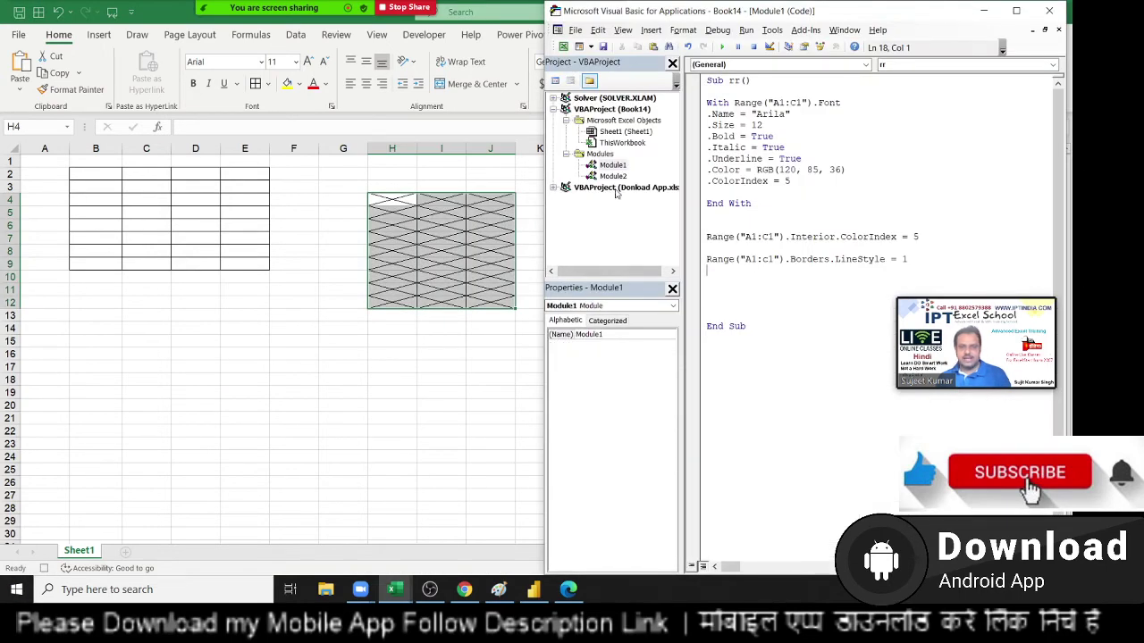
pyautogui.doubleClick(613, 176)
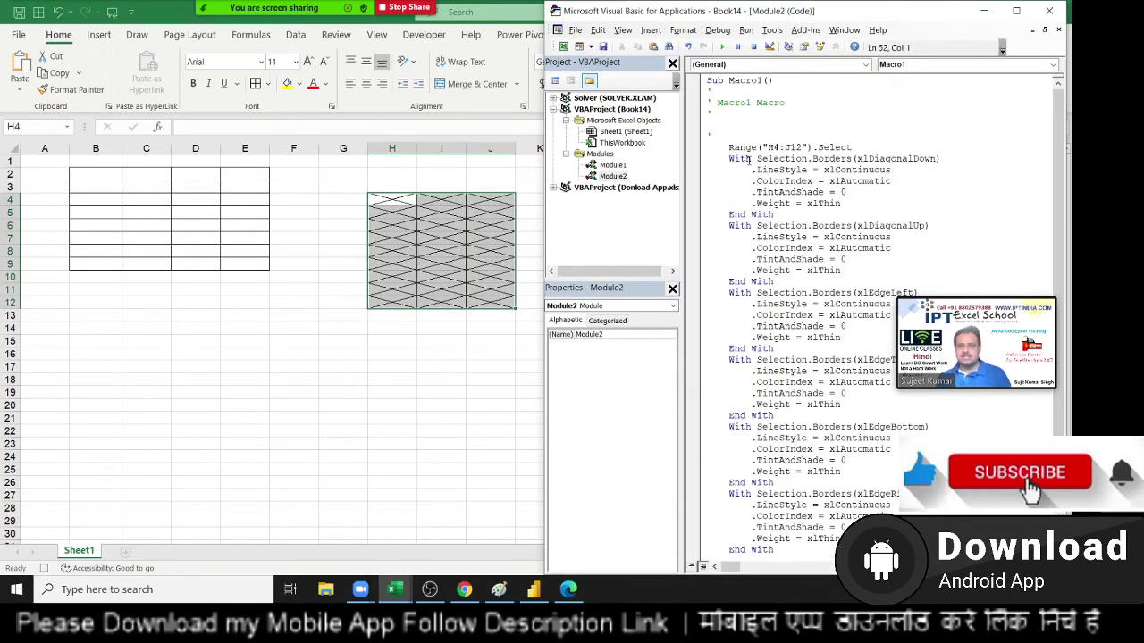
pyautogui.click(750, 159)
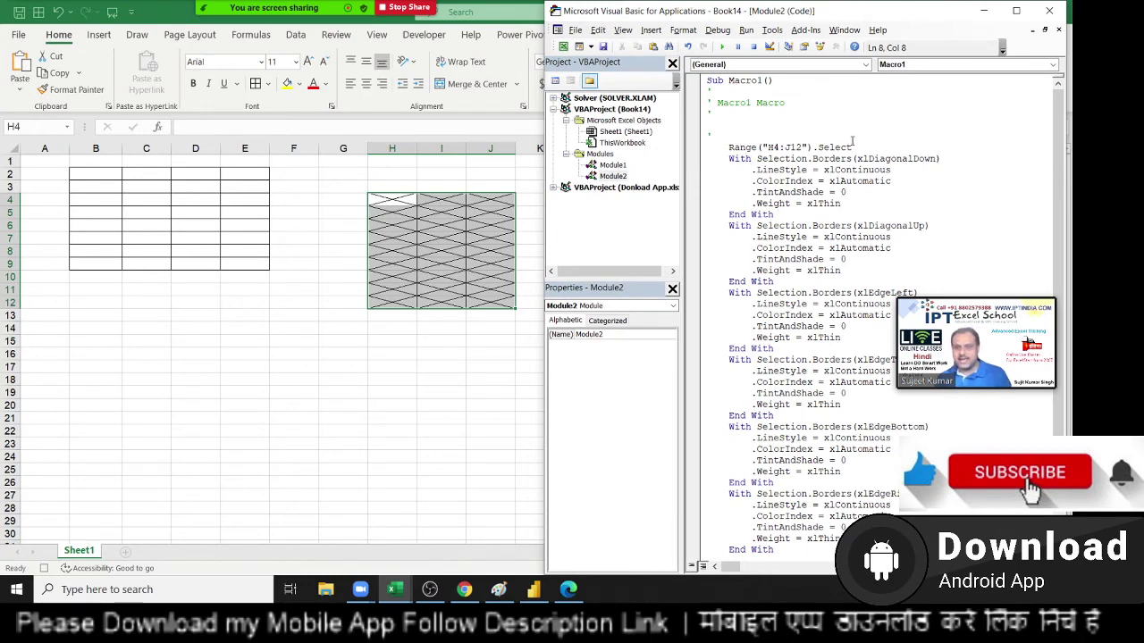
pyautogui.press('Return')
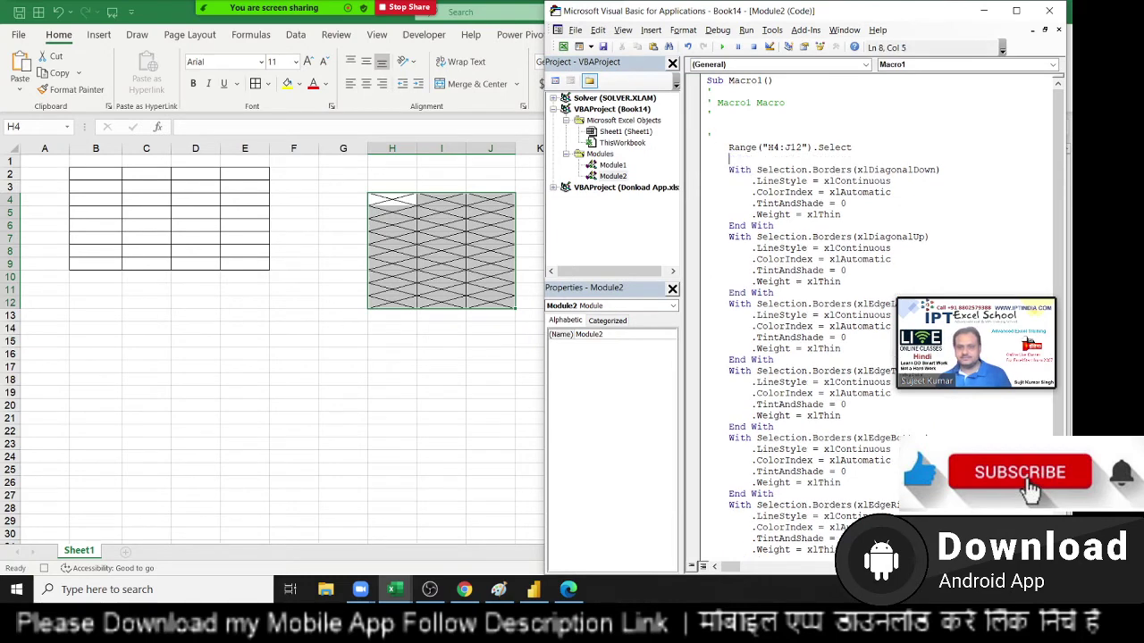
# Walk through the xlDiagonalDown block: Selection, ColorIndex xlAutomatic, TintAndShade, and Weight xlThin
pyautogui.doubleClick(782, 169)
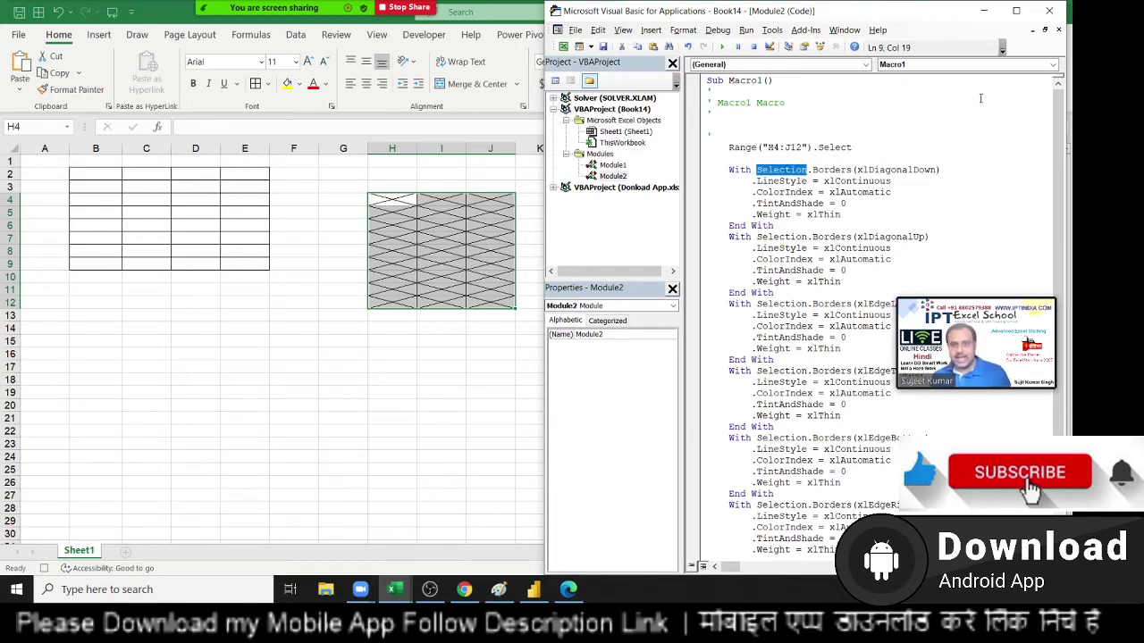
pyautogui.moveTo(856, 169); pyautogui.dragTo(939, 187)
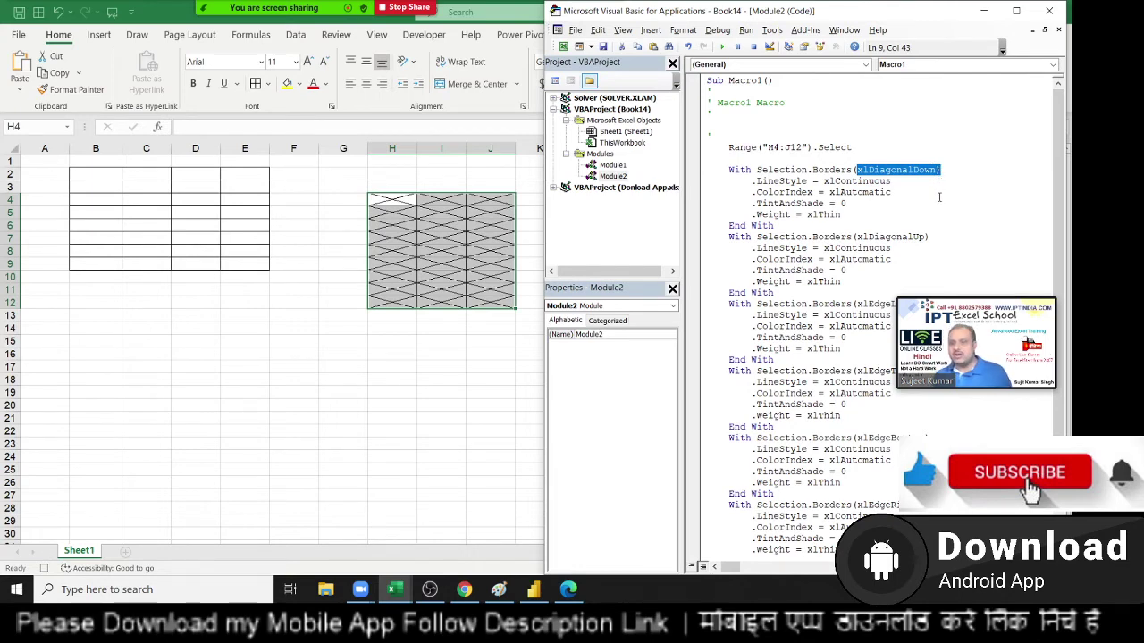
pyautogui.click(778, 179)
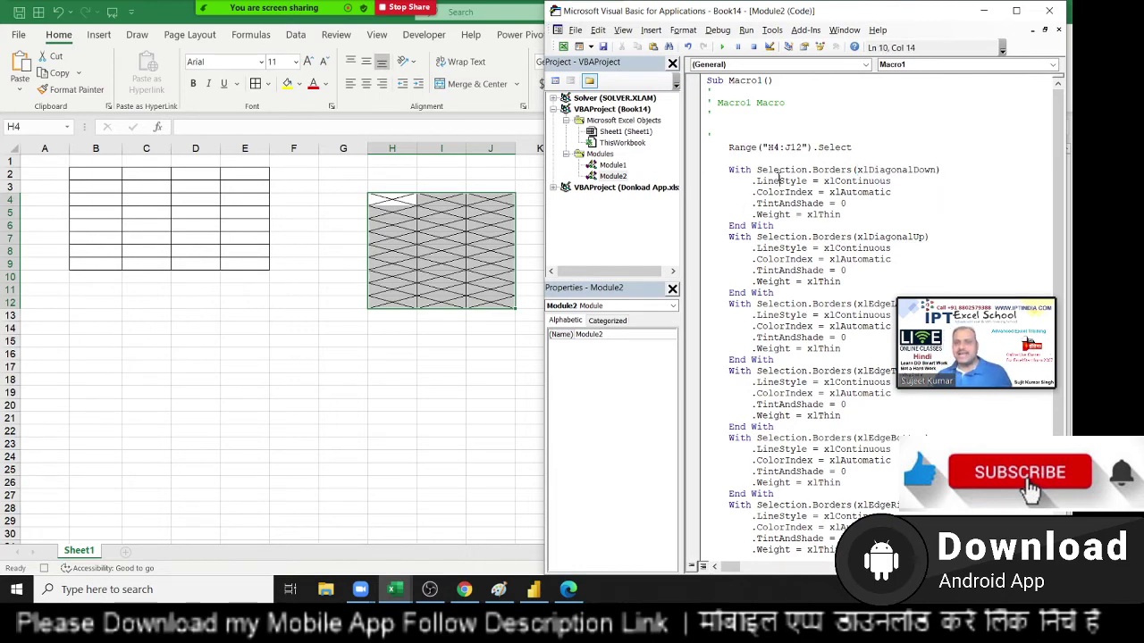
pyautogui.click(821, 181)
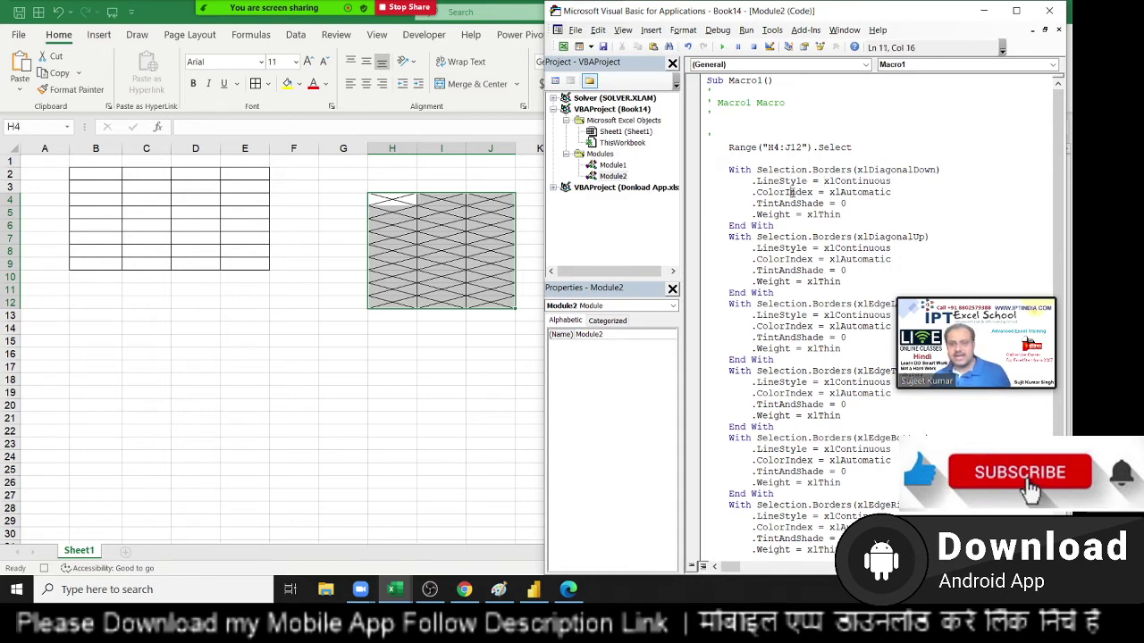
pyautogui.doubleClick(791, 192)
pyautogui.doubleClick(842, 192)
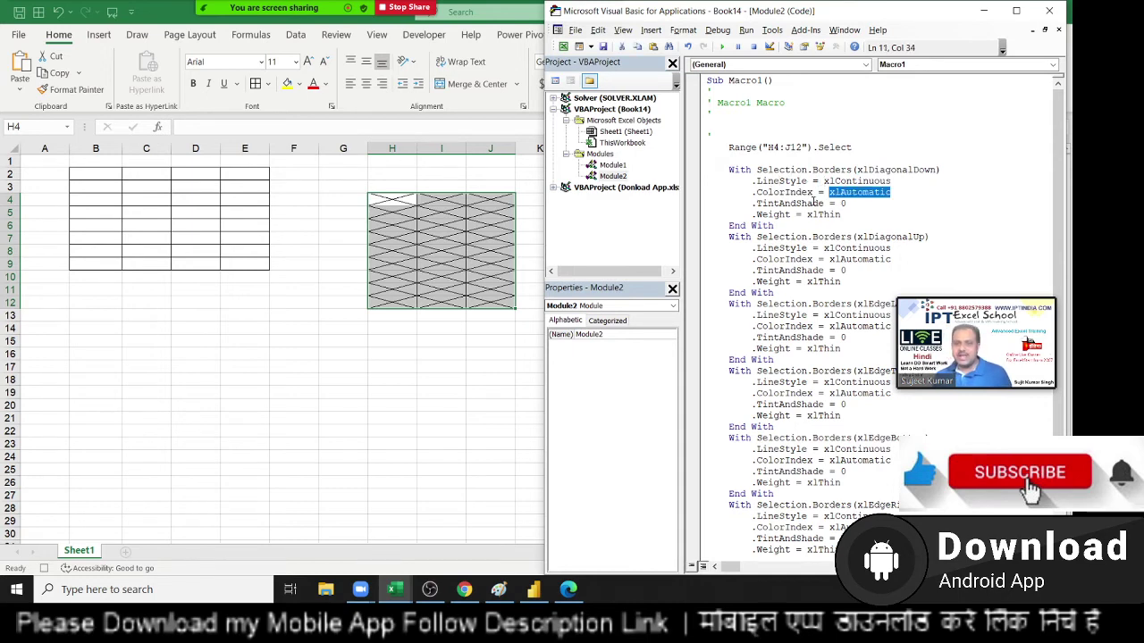
pyautogui.doubleClick(814, 203)
pyautogui.click(840, 204)
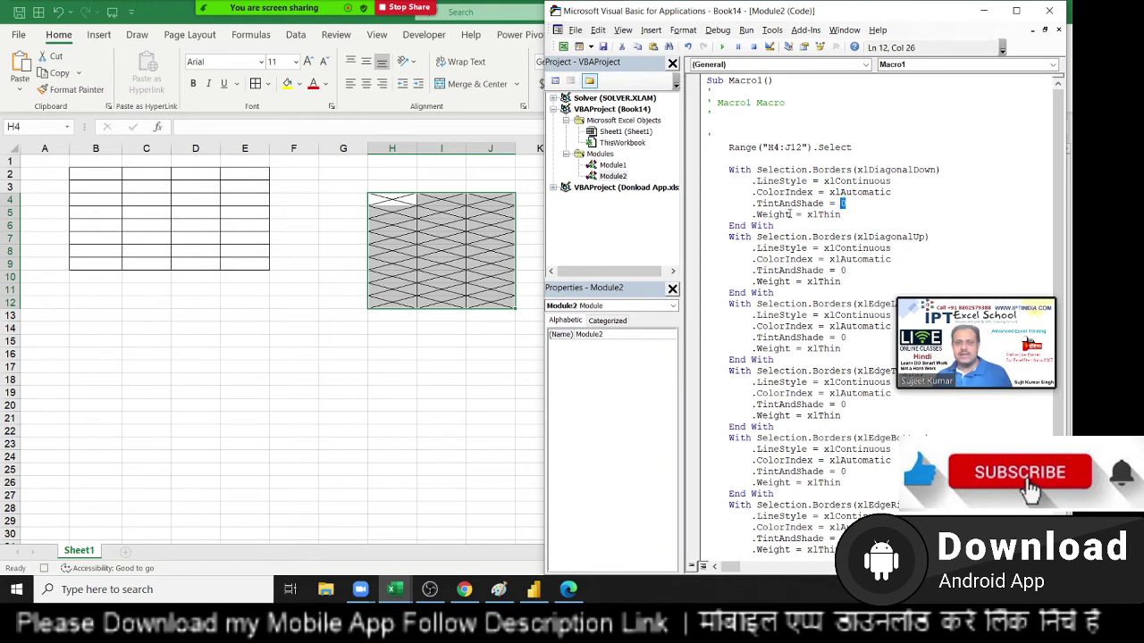
pyautogui.doubleClick(776, 215)
pyautogui.doubleClick(817, 216)
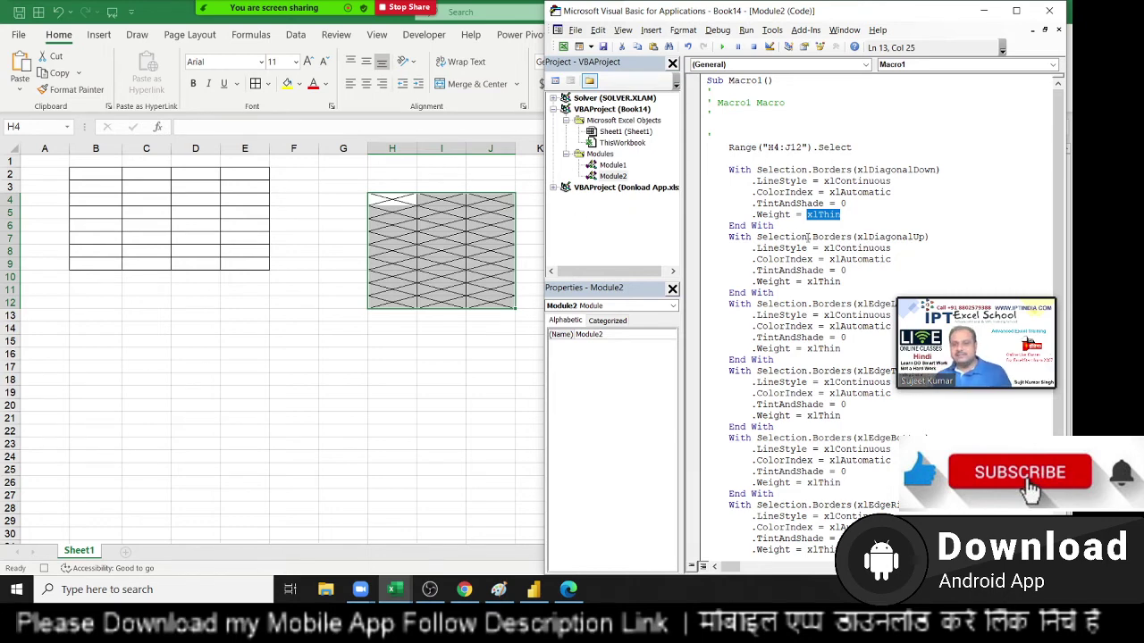
# Highlight the xlEdgeBottom, xlEdgeRight and xlContinuous settings, then select the repeated border block
pyautogui.click(879, 236)
pyautogui.scroll(-3, 876, 239)
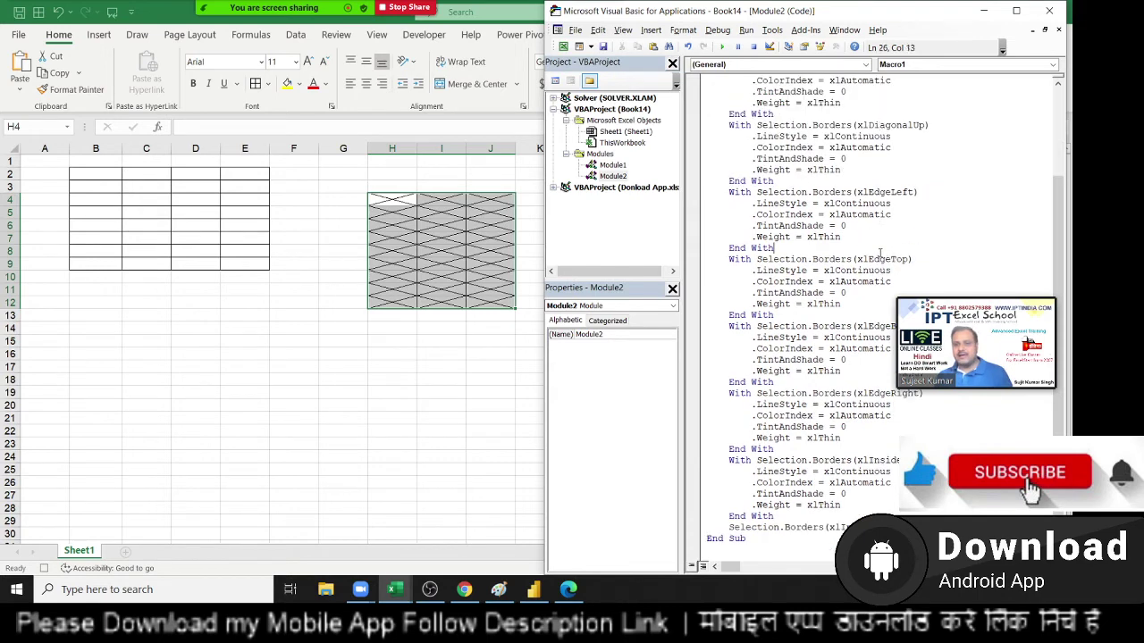
pyautogui.click(880, 252)
pyautogui.doubleClick(891, 326)
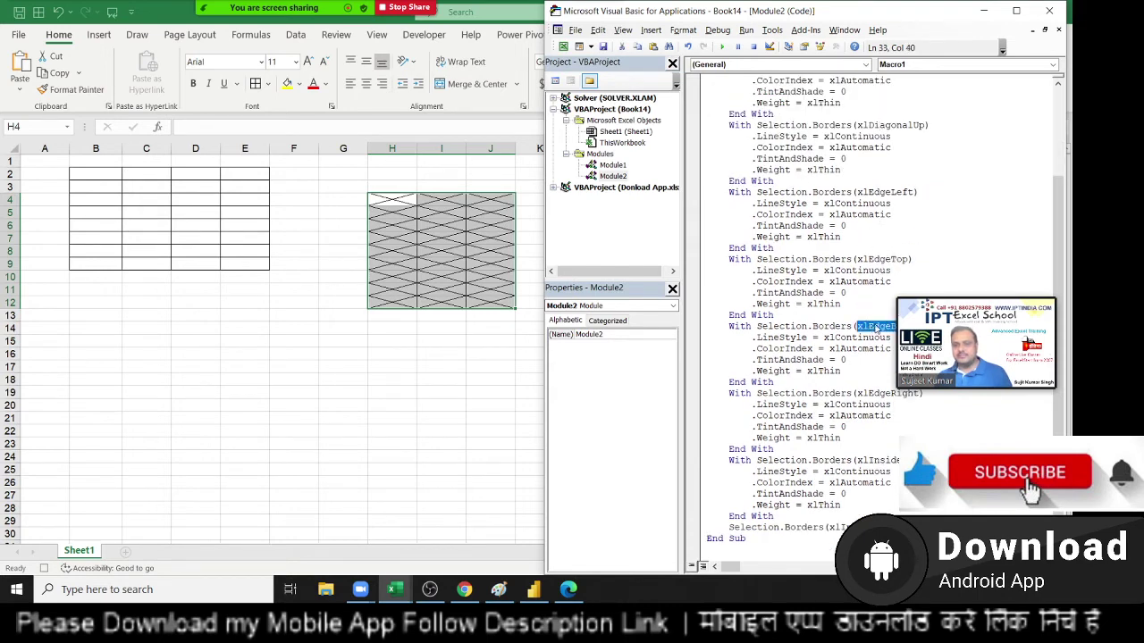
pyautogui.moveTo(975, 278); pyautogui.dragTo(980, 206)
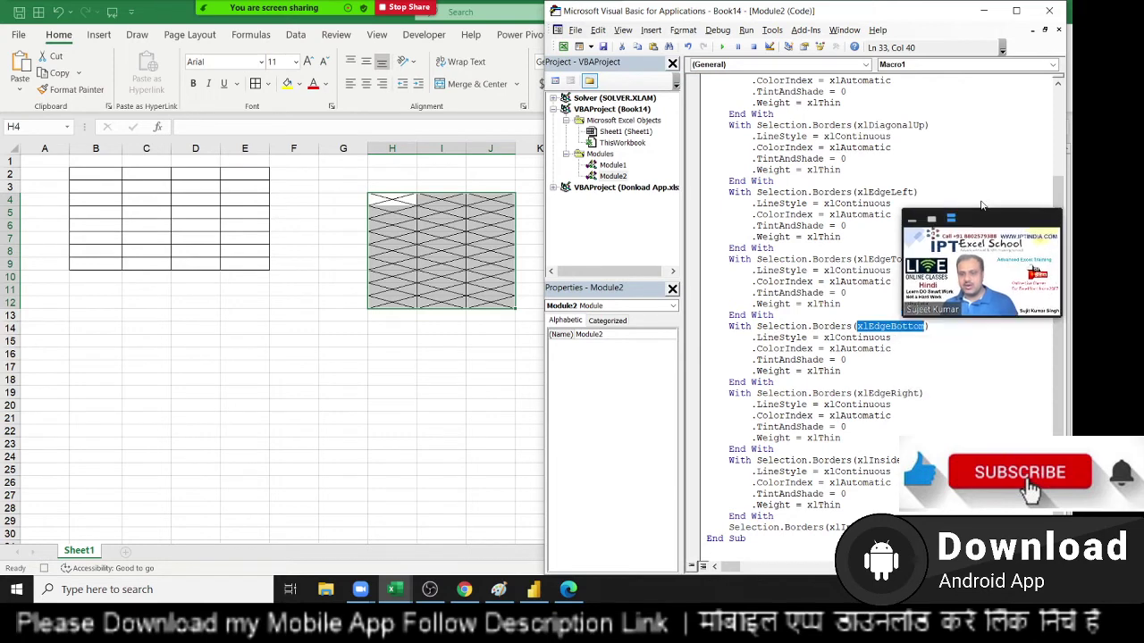
pyautogui.doubleClick(901, 393)
pyautogui.doubleClick(856, 471)
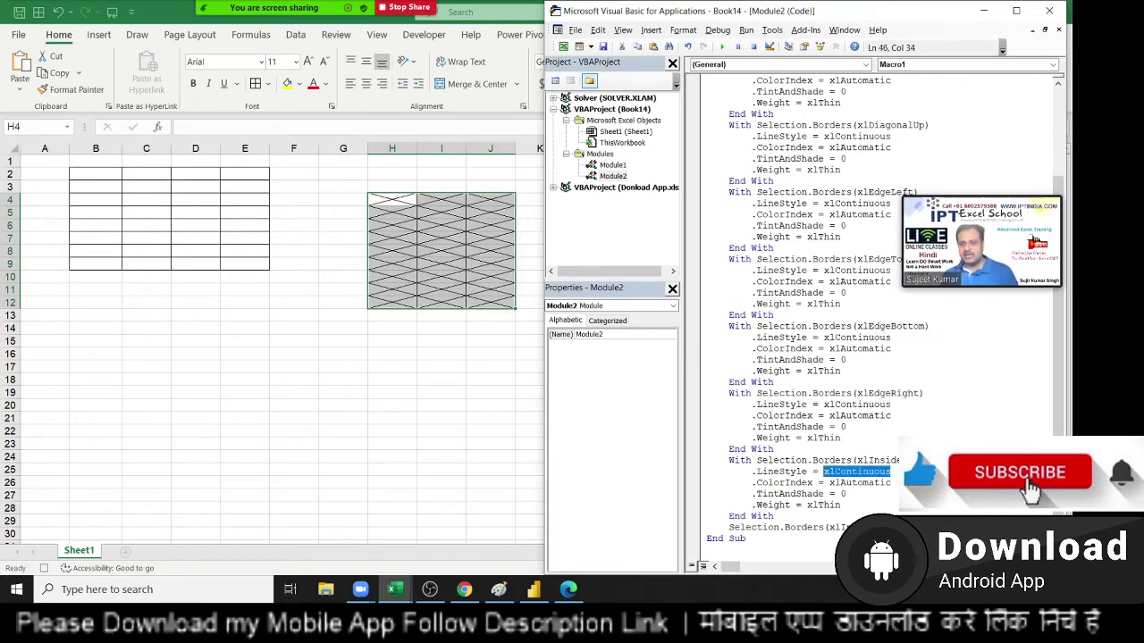
pyautogui.moveTo(844, 506)
pyautogui.mouseDown()
pyautogui.moveTo(805, 384)
pyautogui.moveTo(789, 225)
pyautogui.moveTo(724, 105)
pyautogui.moveTo(727, 163)
pyautogui.mouseUp()
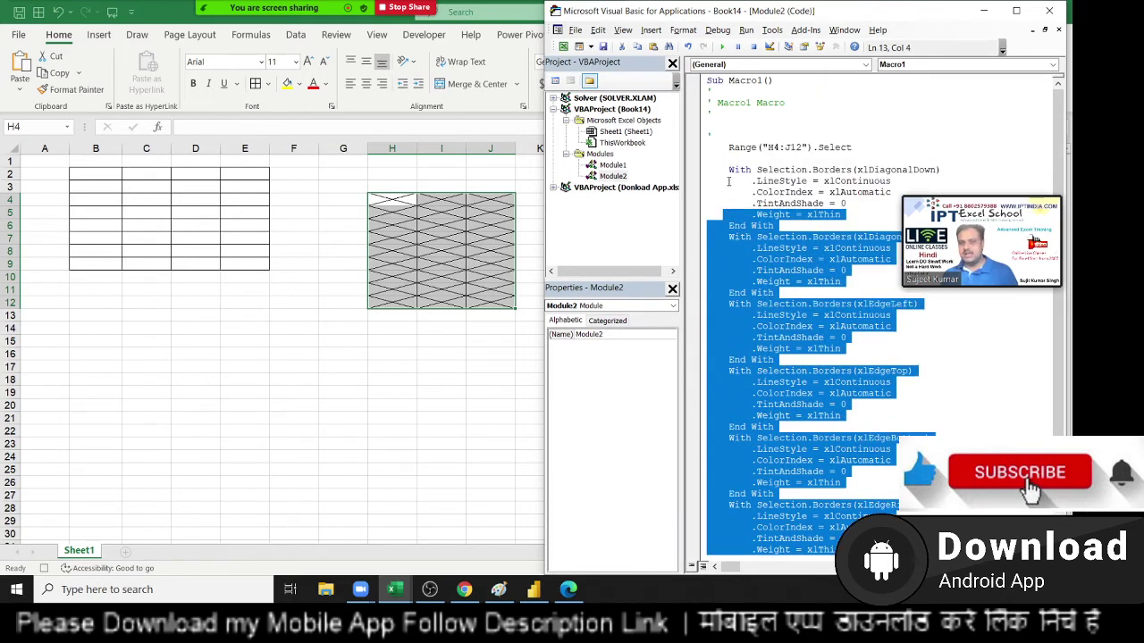
# Open Module1's rr macro full-screen, then return to the worksheet and select cell F17
pyautogui.doubleClick(613, 165)
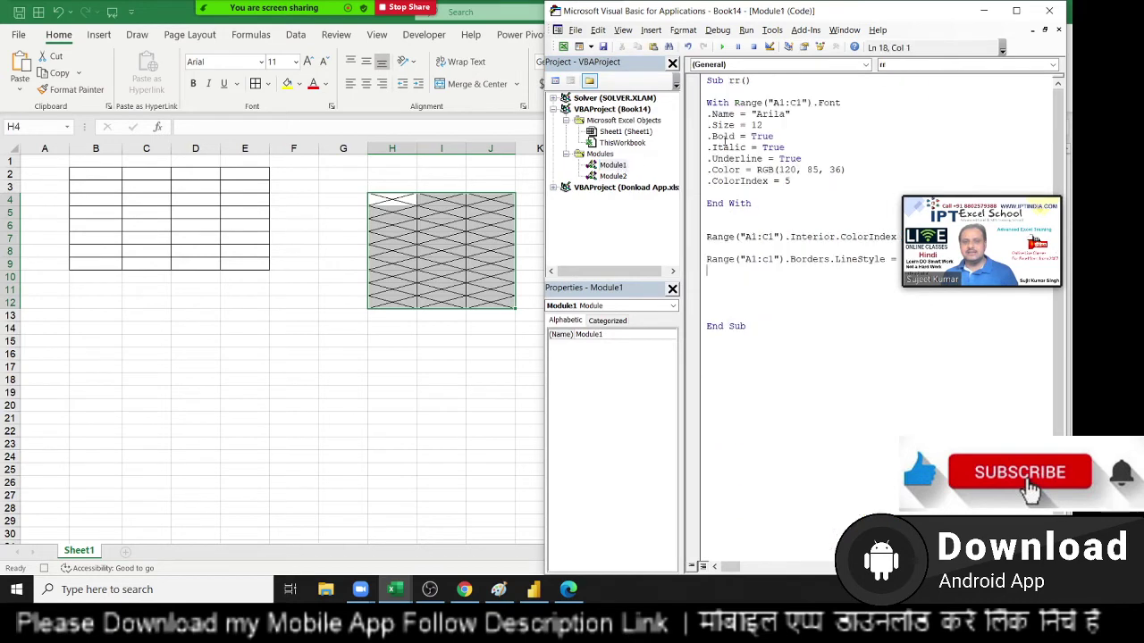
pyautogui.doubleClick(758, 136)
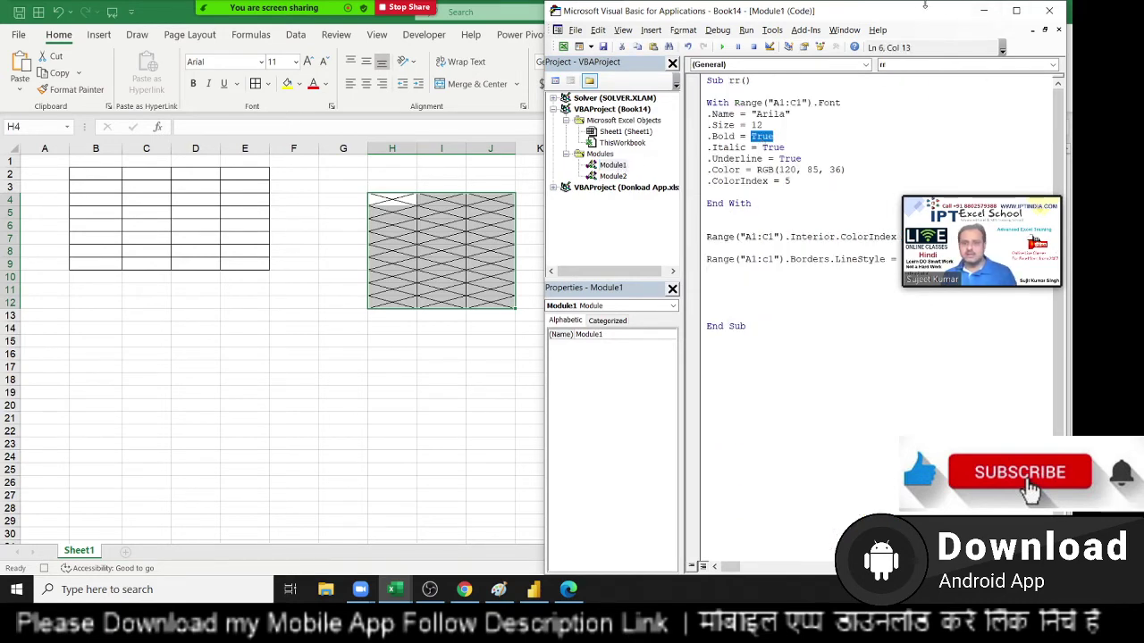
pyautogui.moveTo(916, 11); pyautogui.dragTo(884, 1)
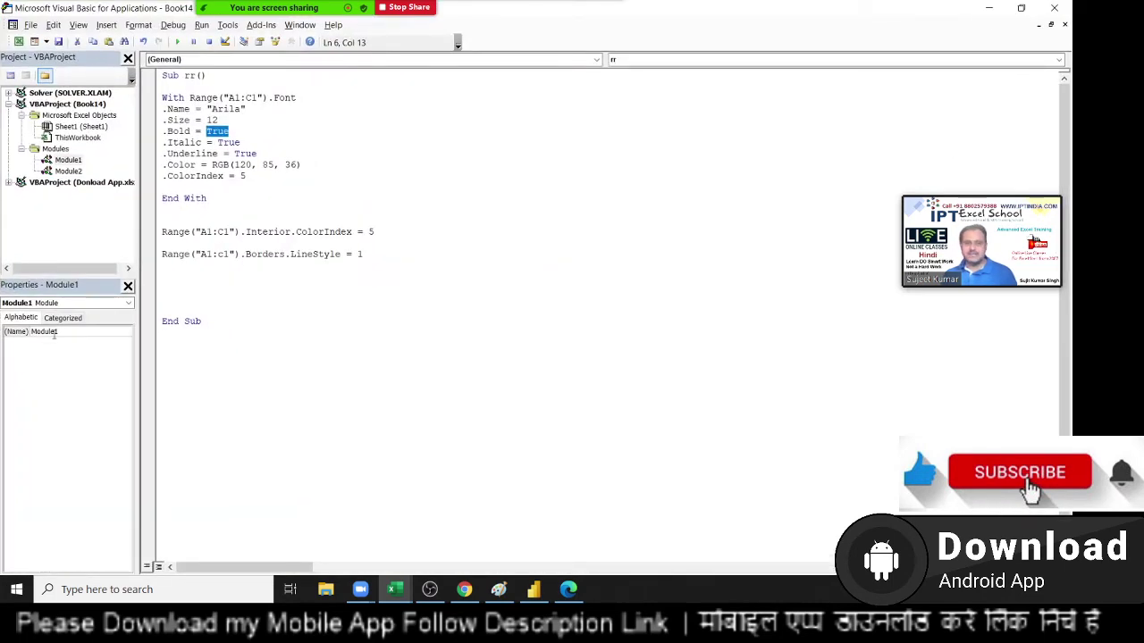
pyautogui.click(188, 286)
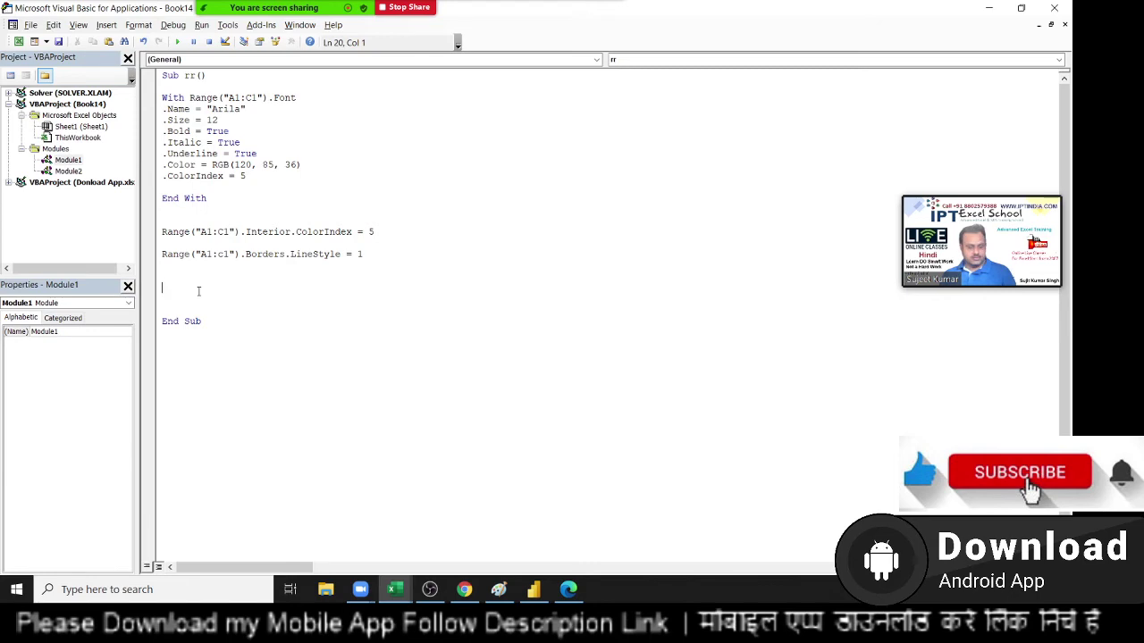
pyautogui.hotkey('alt', 'F11')
pyautogui.click(304, 369)
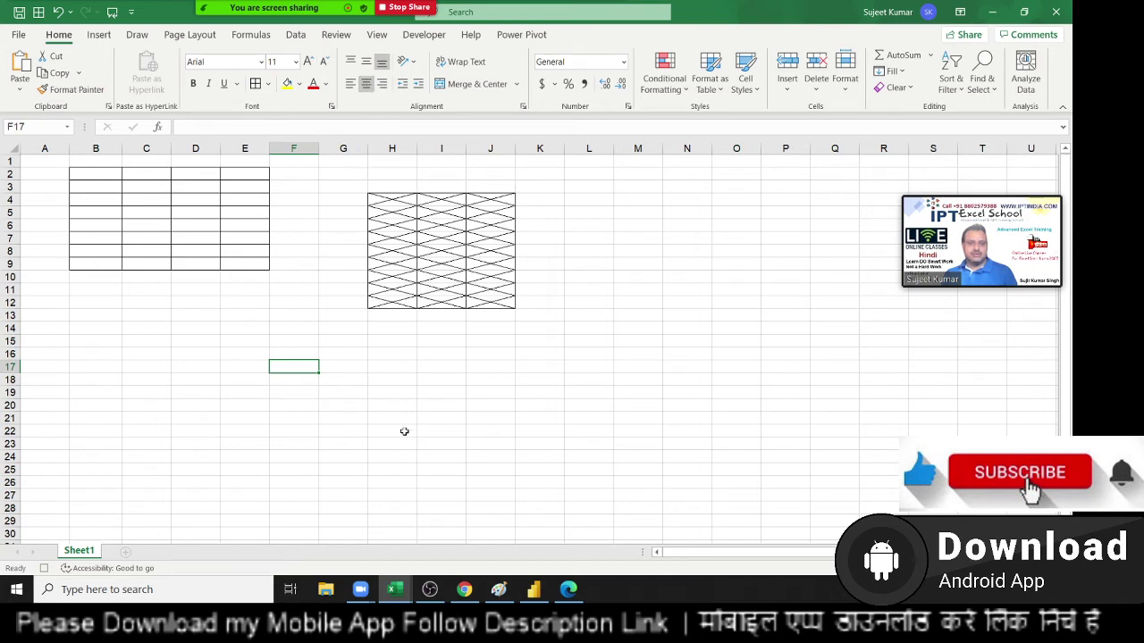
# Open Module2's Macro1 and insert three blank lines above the With Selection block
pyautogui.hotkey('alt', 'F11')
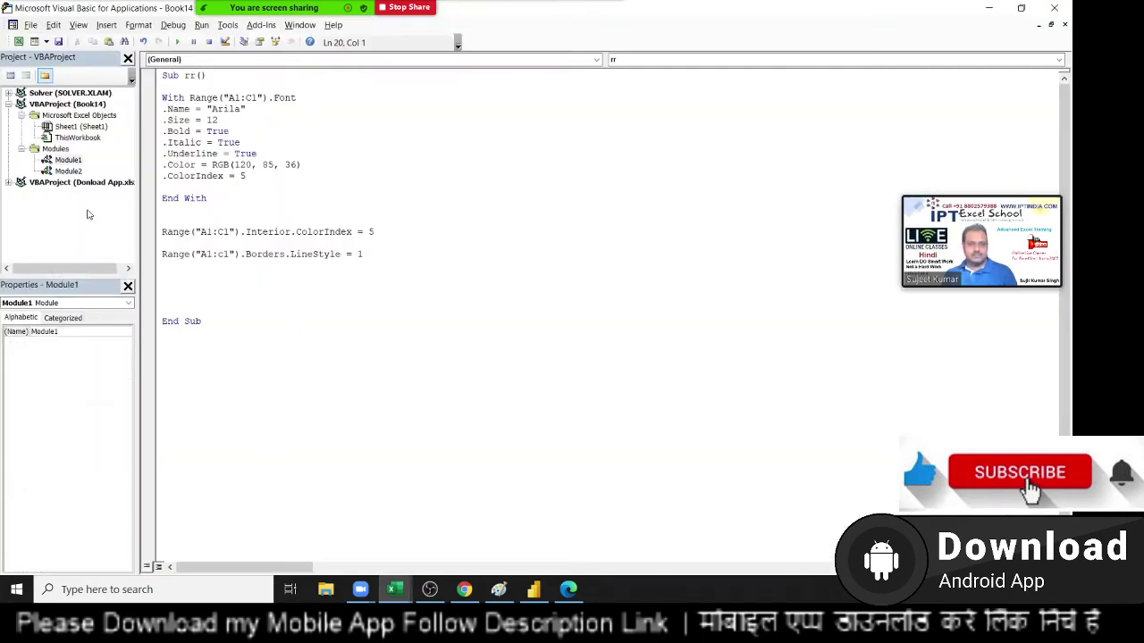
pyautogui.doubleClick(69, 171)
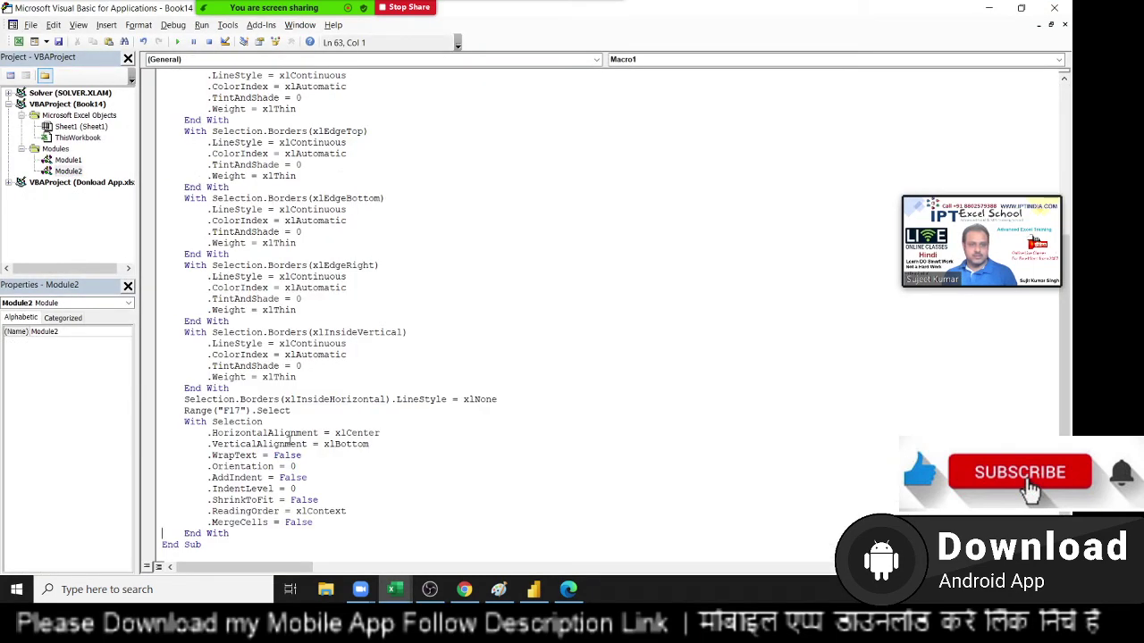
pyautogui.scroll(7, 288, 436)
pyautogui.scroll(-7, 286, 390)
pyautogui.click(185, 422)
pyautogui.press('Return')
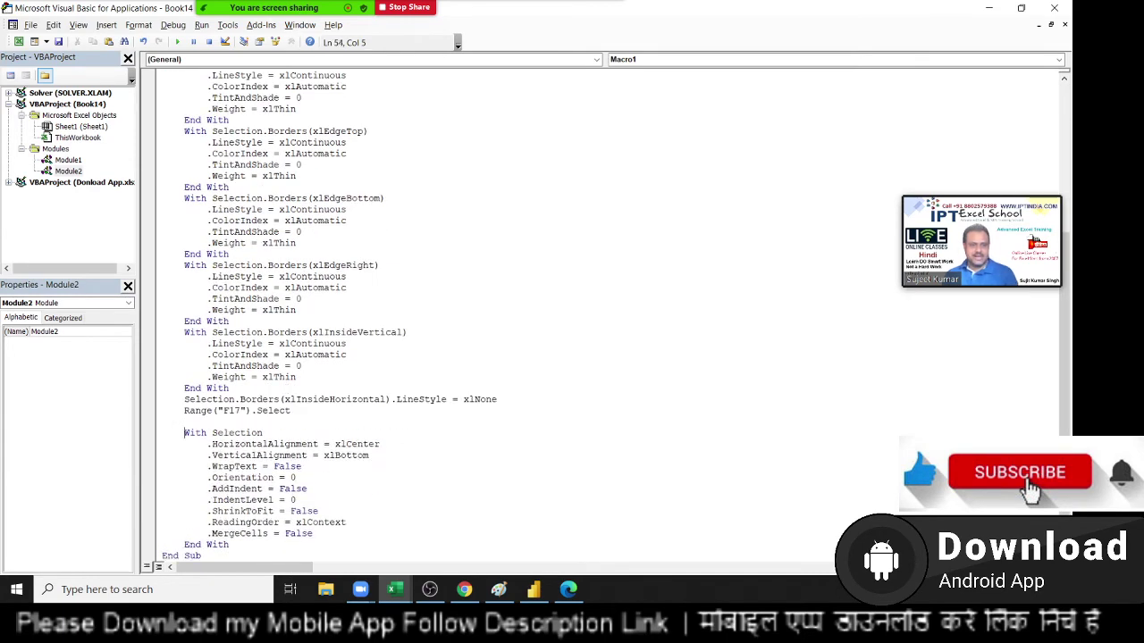
pyautogui.press('Return')
pyautogui.press('Return')
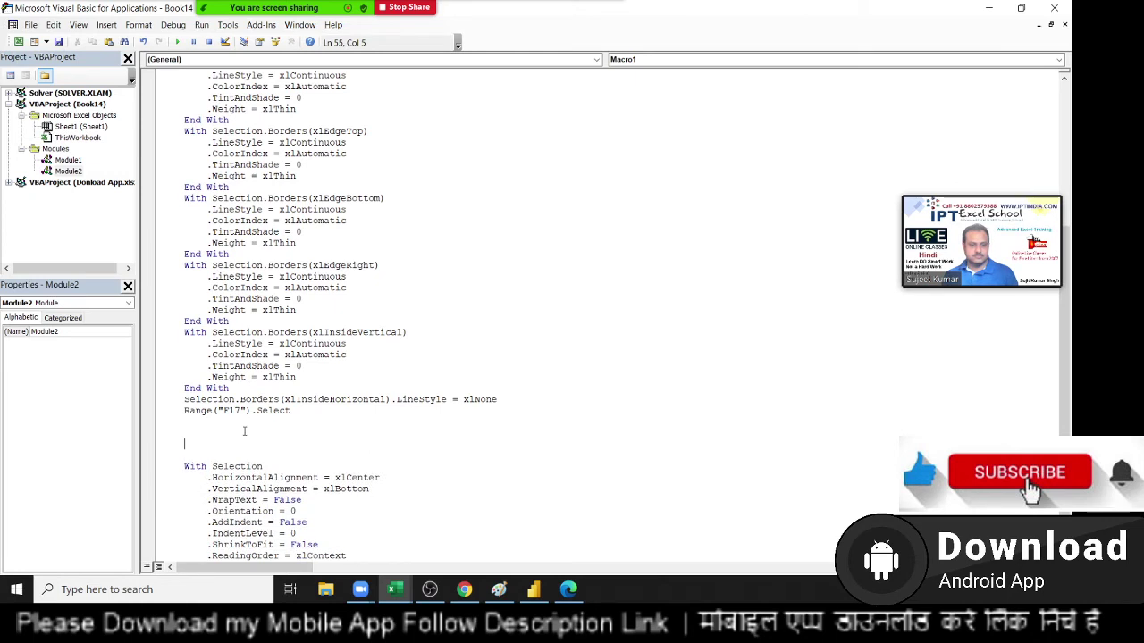
pyautogui.scroll(-1, 312, 426)
pyautogui.press('Return')
pyautogui.press('Return')
pyautogui.press('Return')
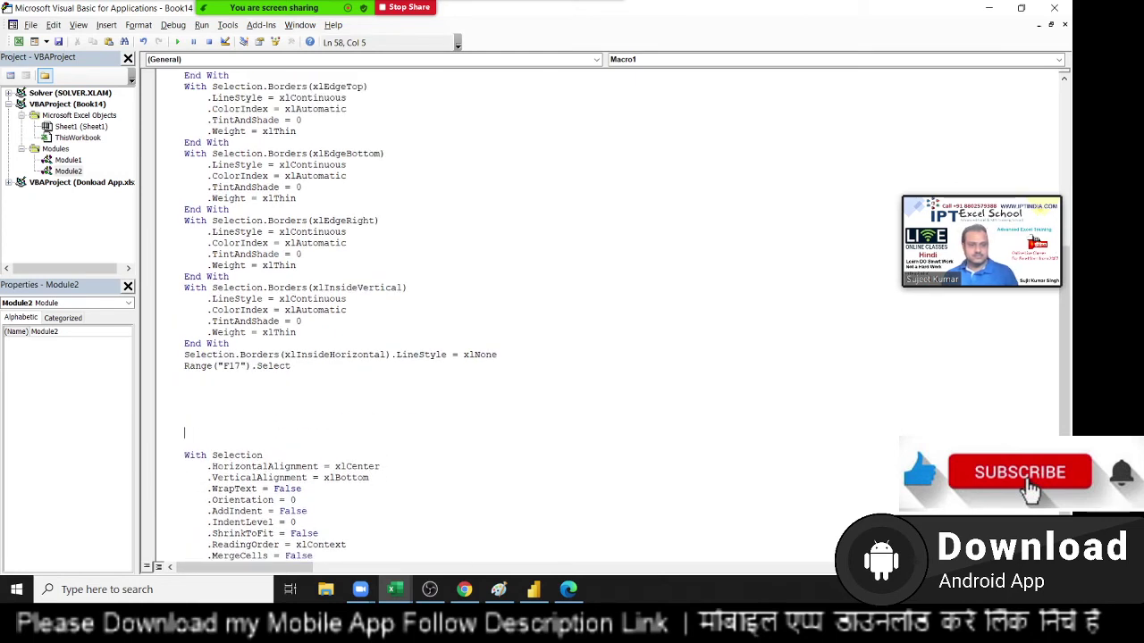
pyautogui.scroll(-1, 378, 432)
# Highlight the alignment settings: HorizontalAlignment xlCenter, VerticalAlignment xlBottom, WrapText, Orientation, AddIndent, ShrinkToFit
pyautogui.doubleClick(256, 422)
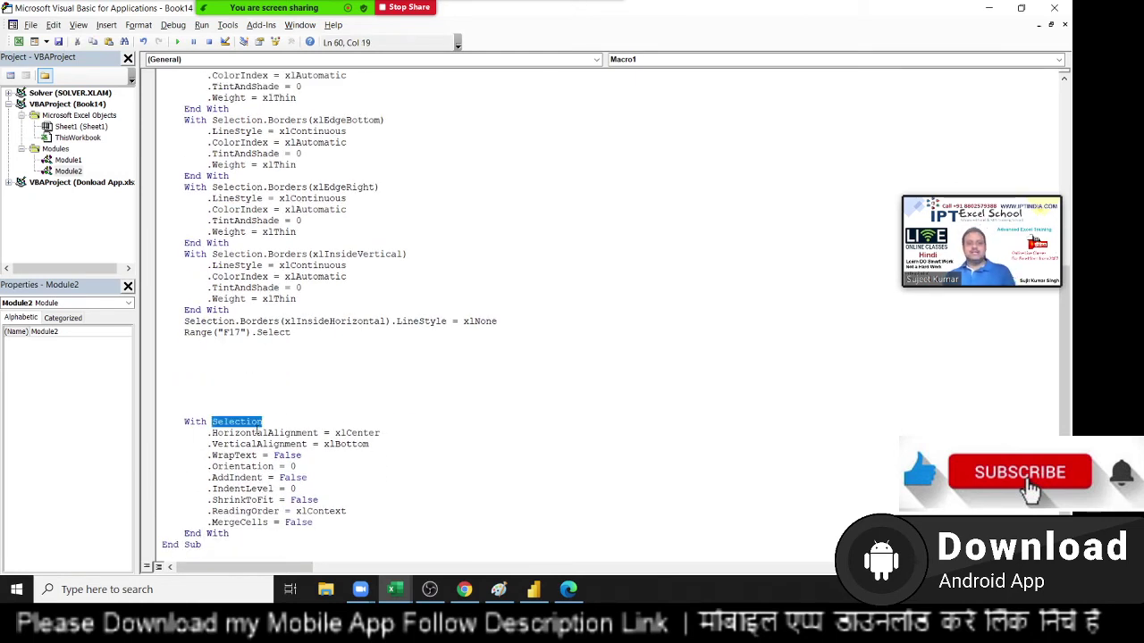
pyautogui.doubleClick(264, 433)
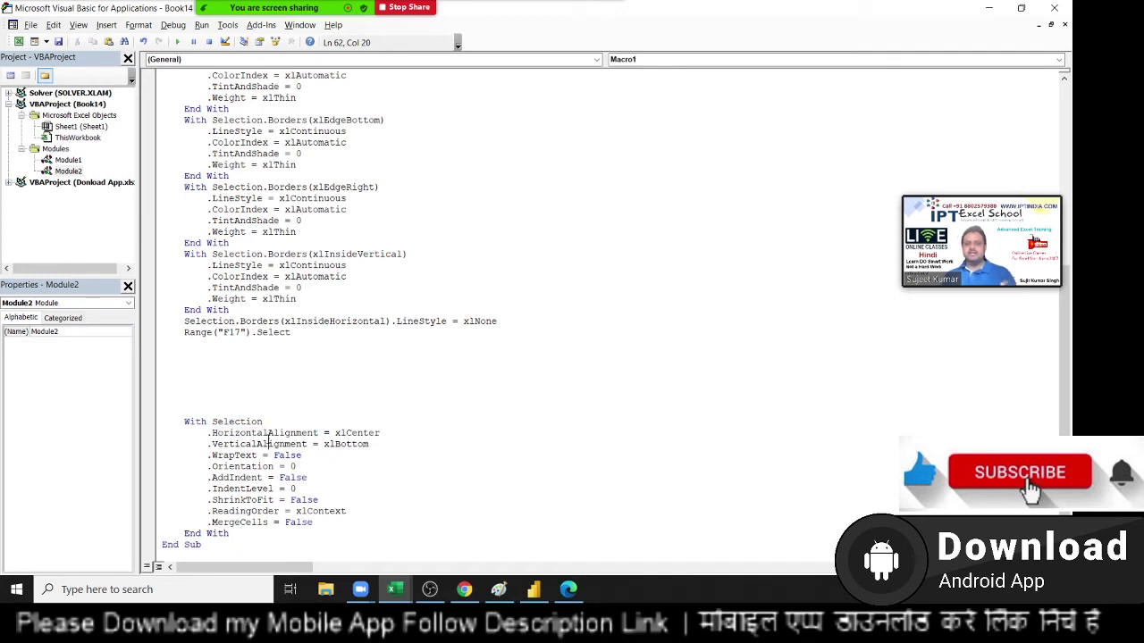
pyautogui.doubleClick(268, 445)
pyautogui.doubleClick(340, 432)
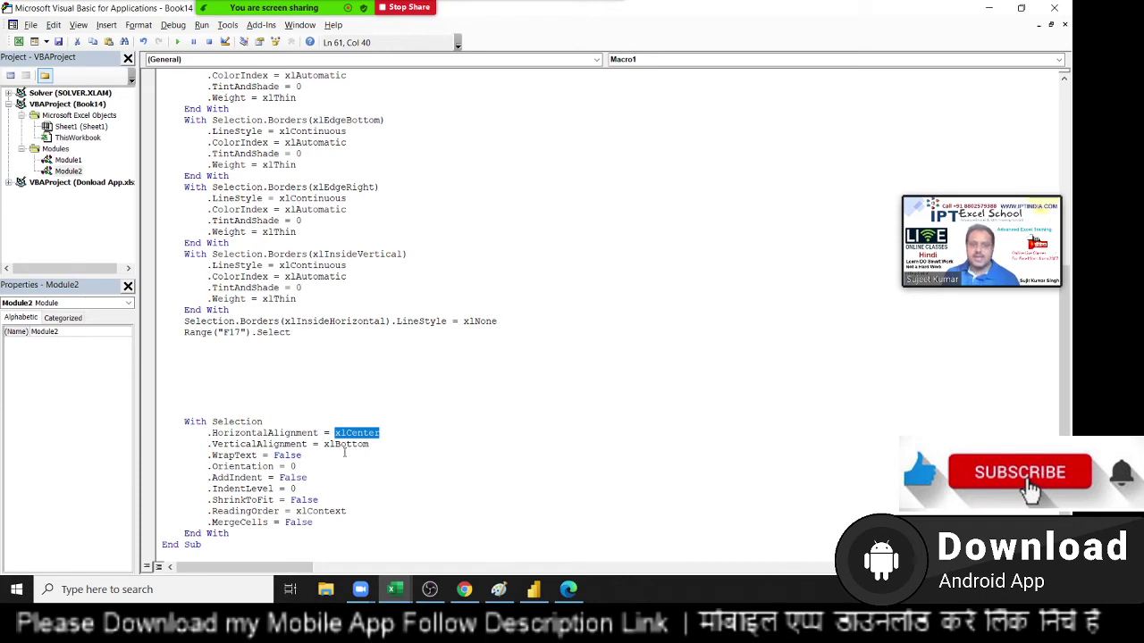
pyautogui.doubleClick(346, 444)
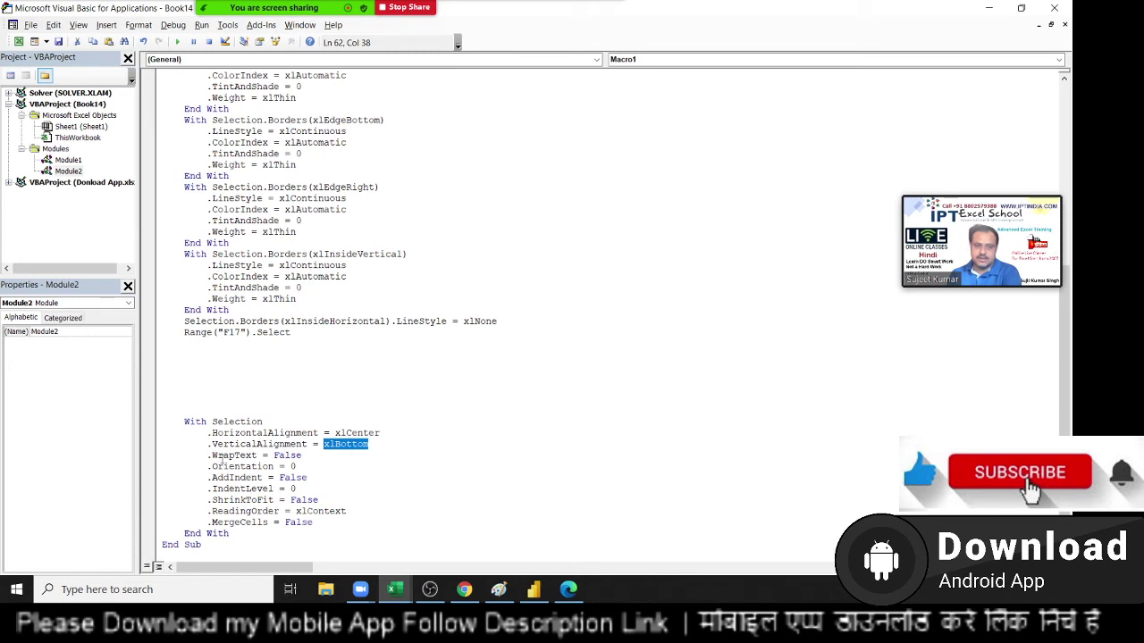
pyautogui.doubleClick(225, 457)
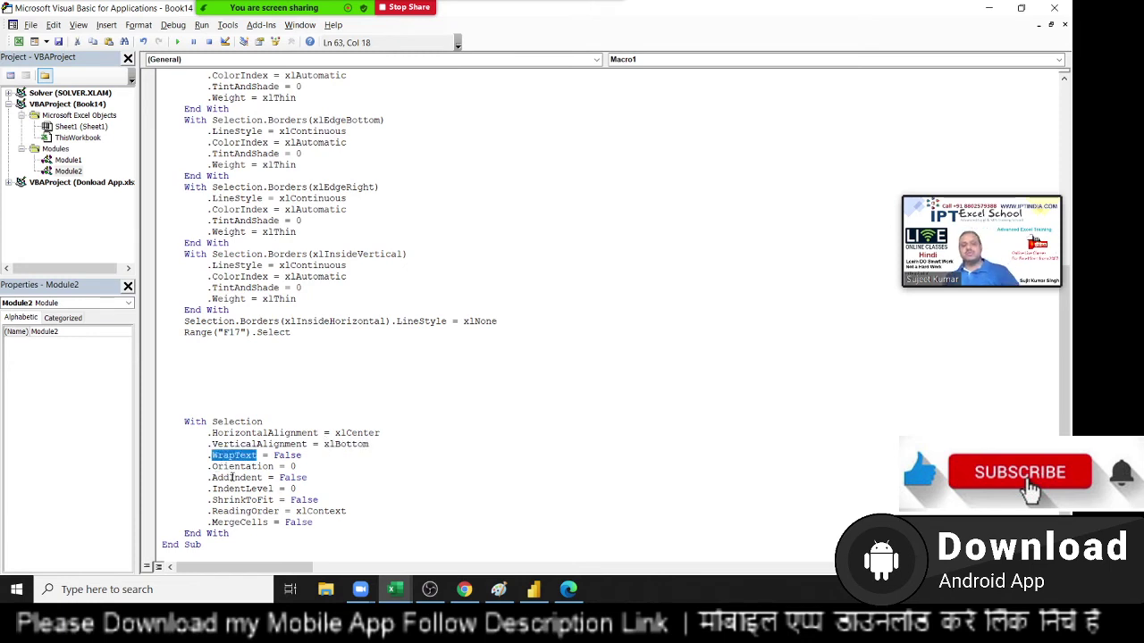
pyautogui.doubleClick(244, 467)
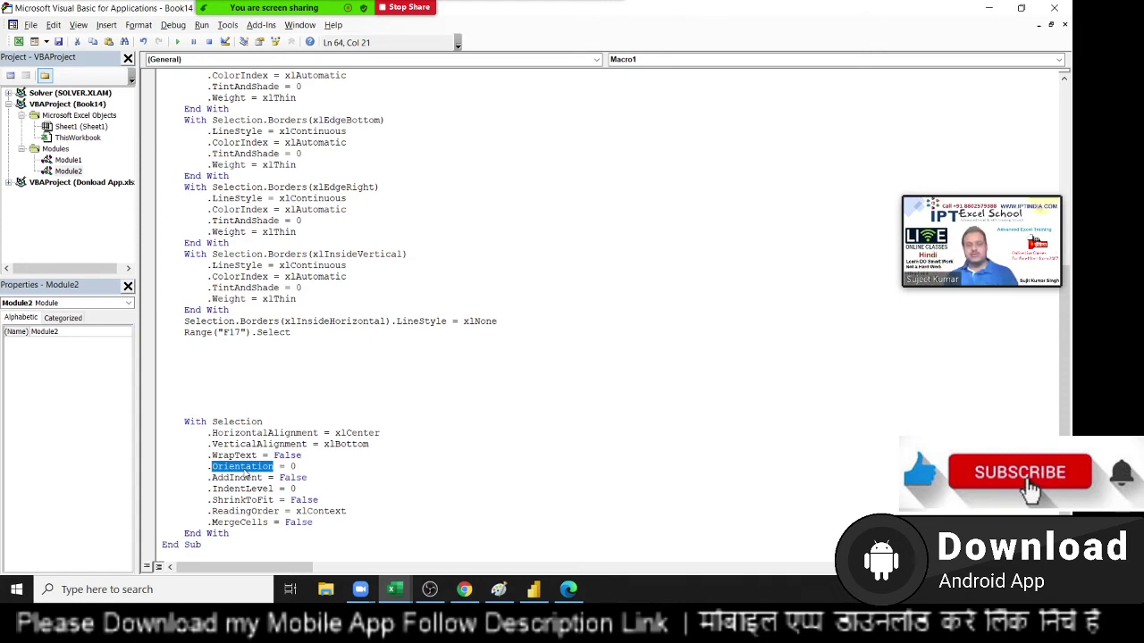
pyautogui.doubleClick(245, 478)
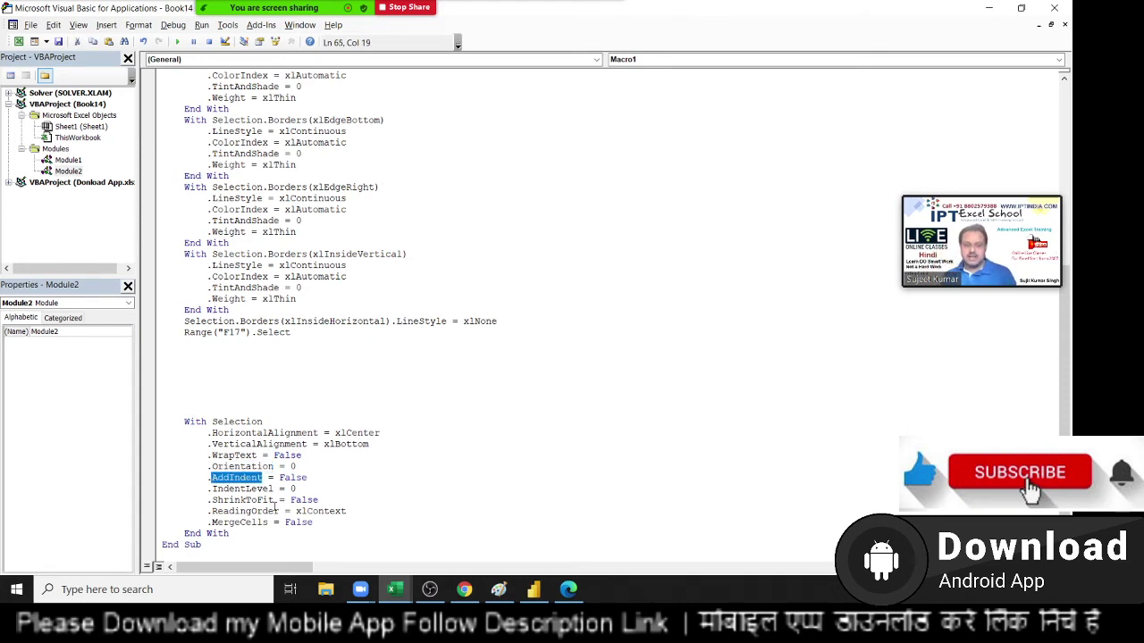
pyautogui.doubleClick(268, 502)
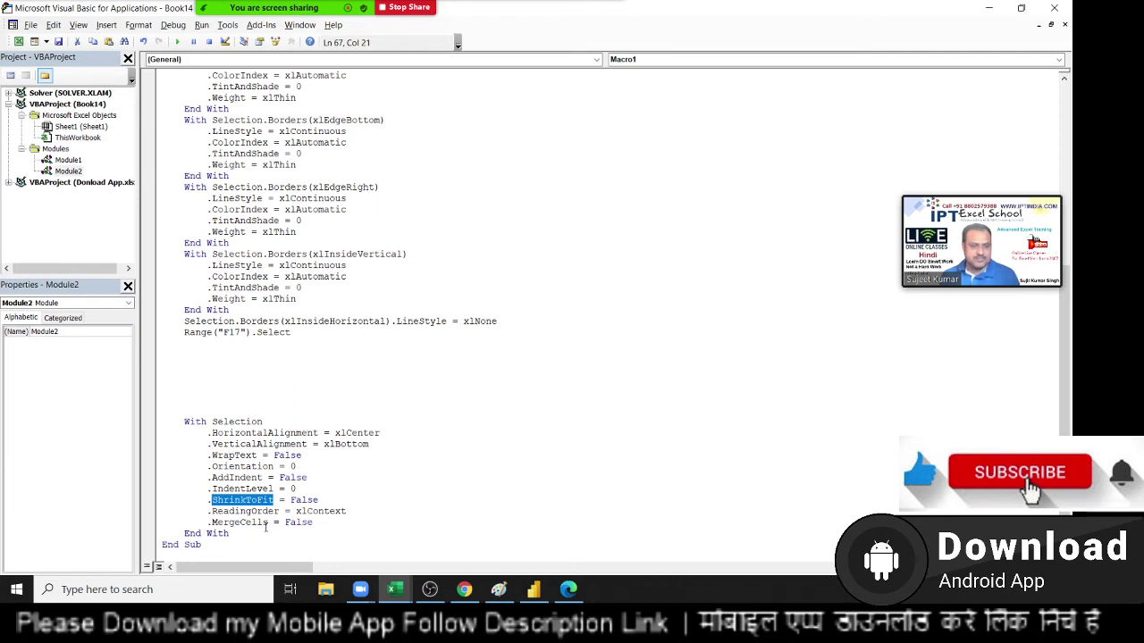
# Delete the .ReadingOrder line, add two blank lines after End With, and select the block
pyautogui.moveTo(347, 511); pyautogui.dragTo(190, 510)
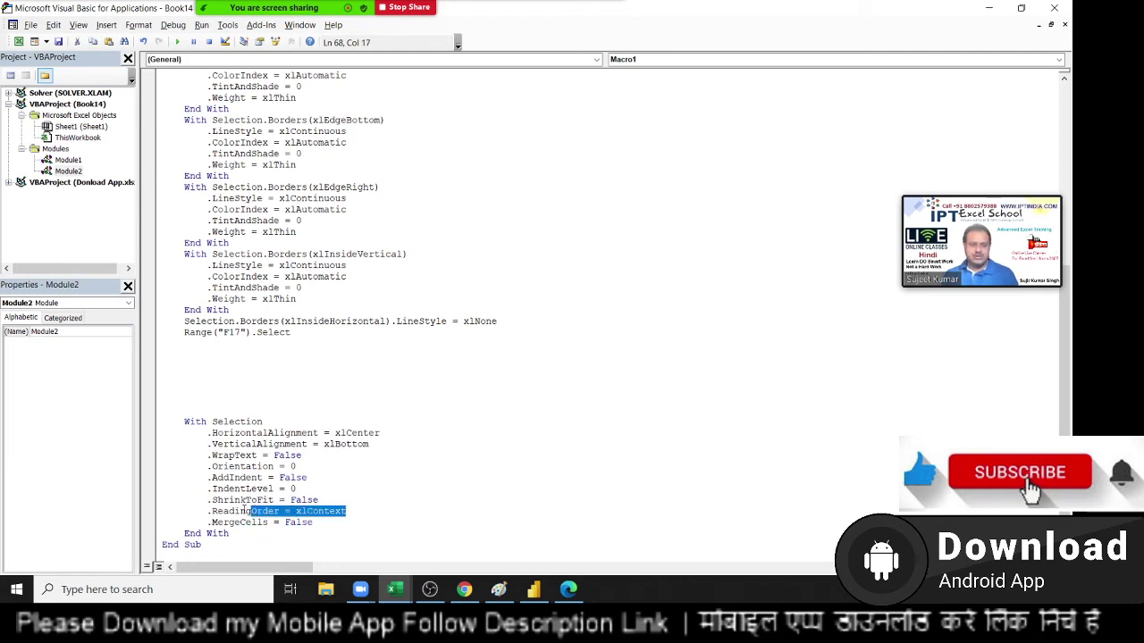
pyautogui.press('Delete')
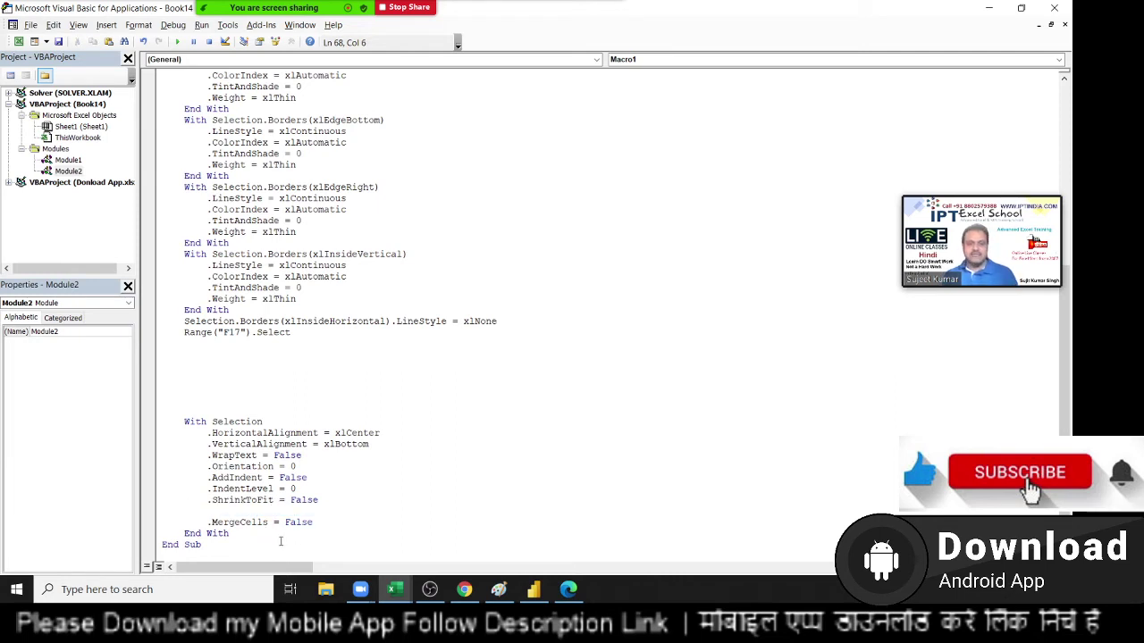
pyautogui.doubleClick(276, 537)
pyautogui.click(274, 537)
pyautogui.press('Return')
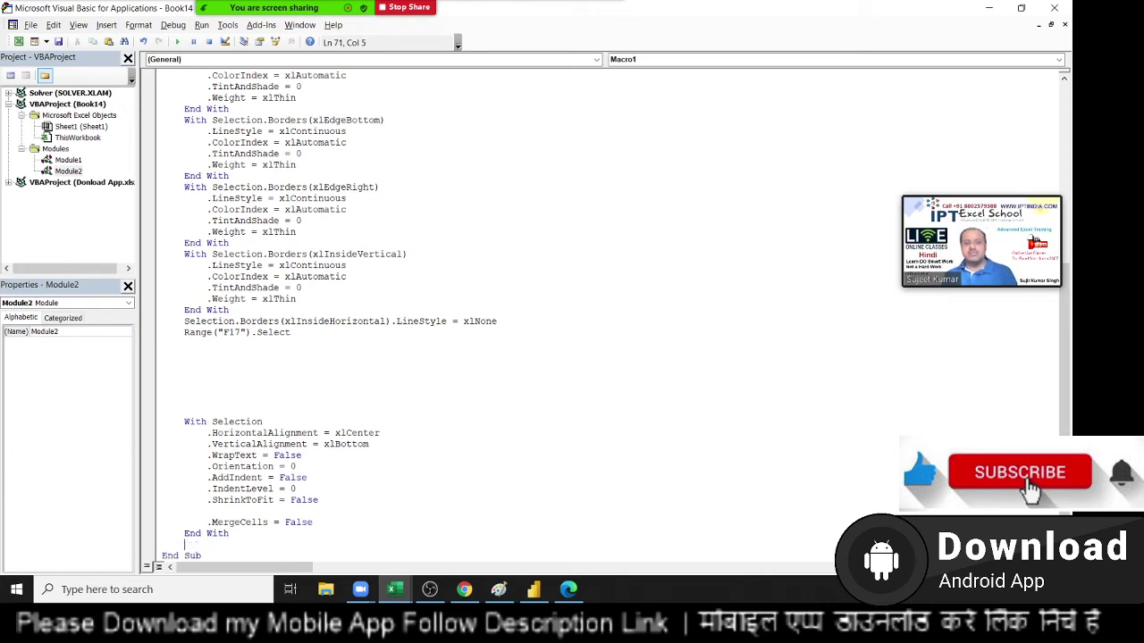
pyautogui.press('Return')
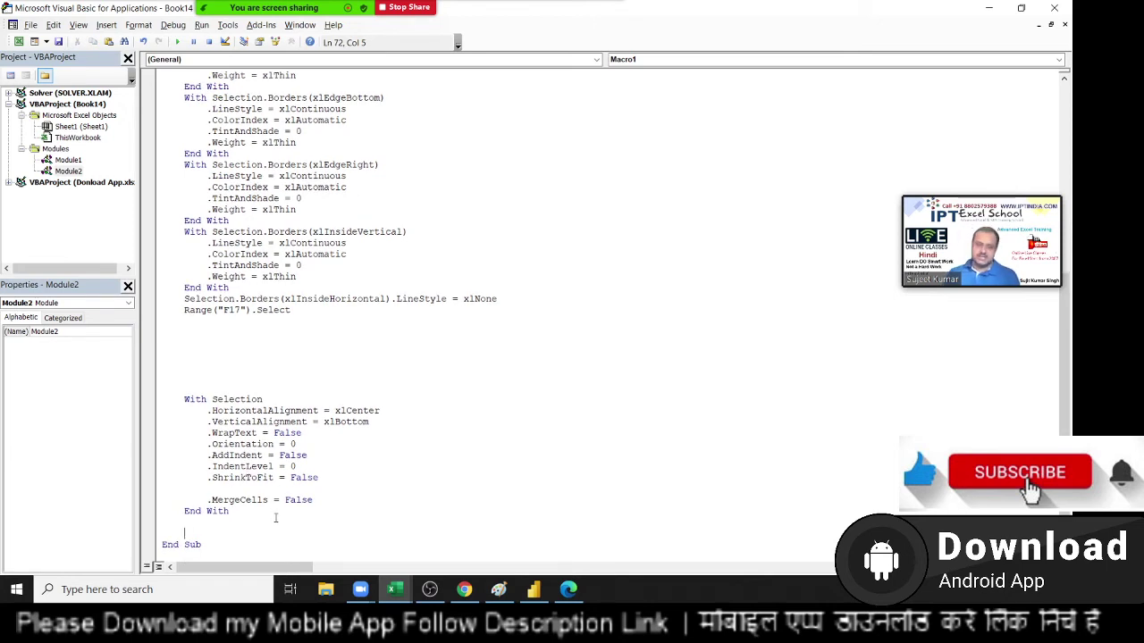
pyautogui.moveTo(246, 522); pyautogui.dragTo(190, 387)
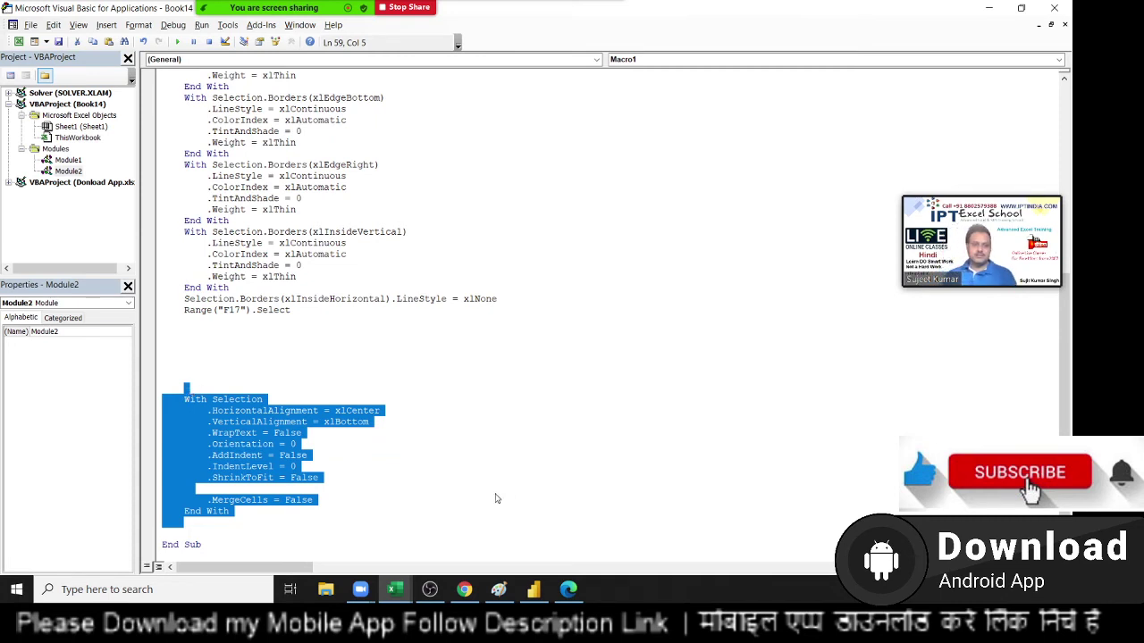
# Open blank lines below End With and draft a Range("A1:C1").Merge statement
pyautogui.click(244, 518)
pyautogui.press('Return')
pyautogui.press('Return')
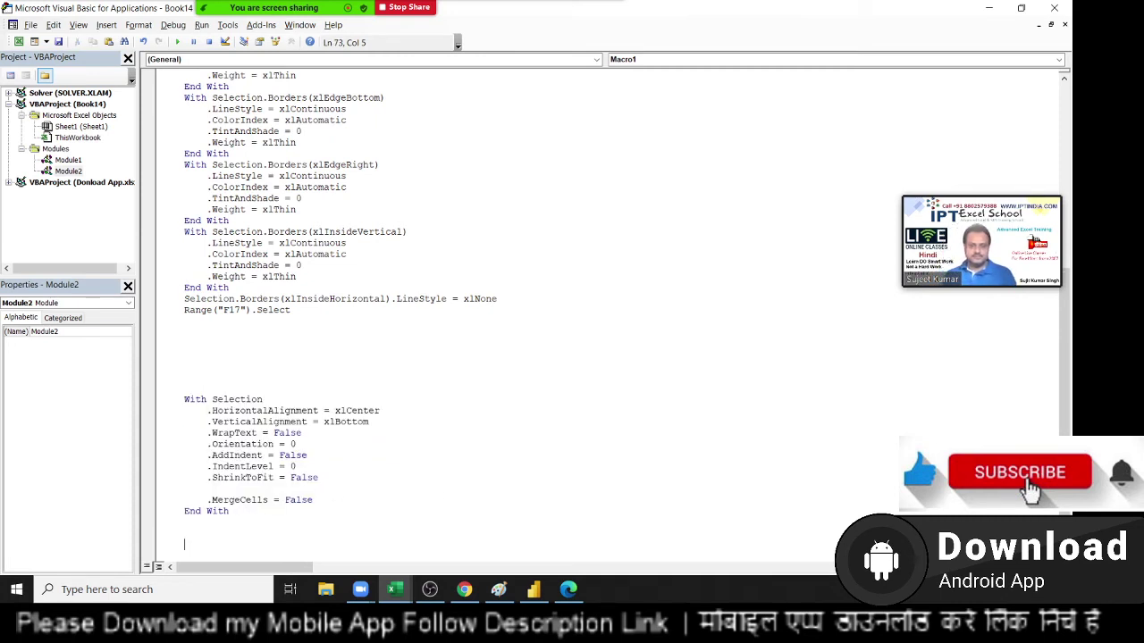
pyautogui.press('Return')
pyautogui.press('Return')
pyautogui.scroll(-1, 206, 484)
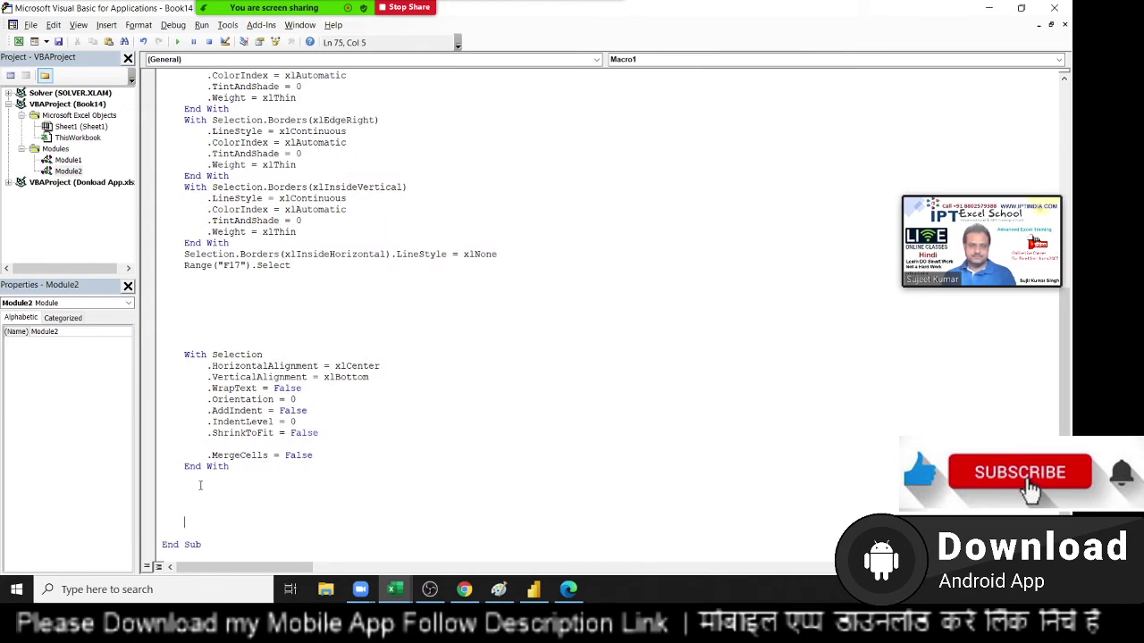
pyautogui.write('ran')
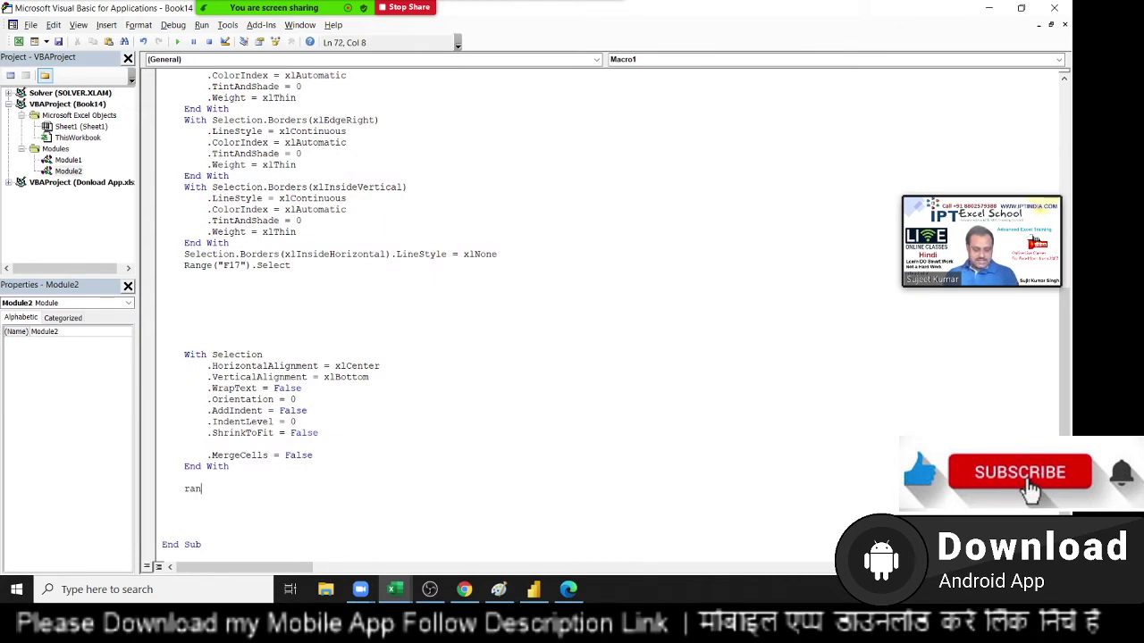
pyautogui.write('ge("')
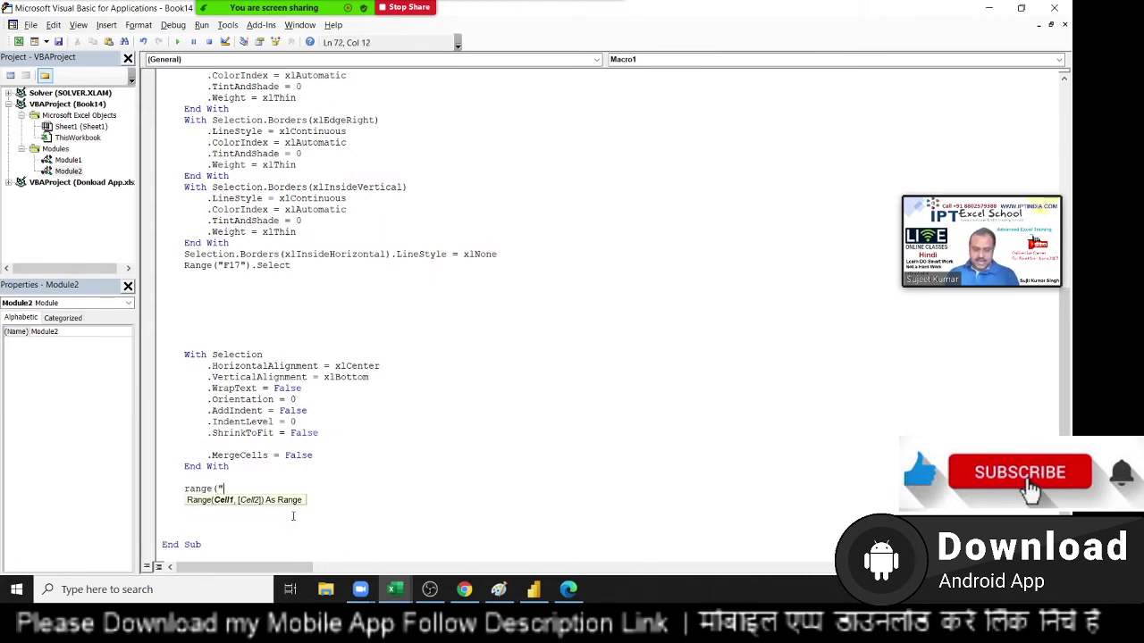
pyautogui.write('A1')
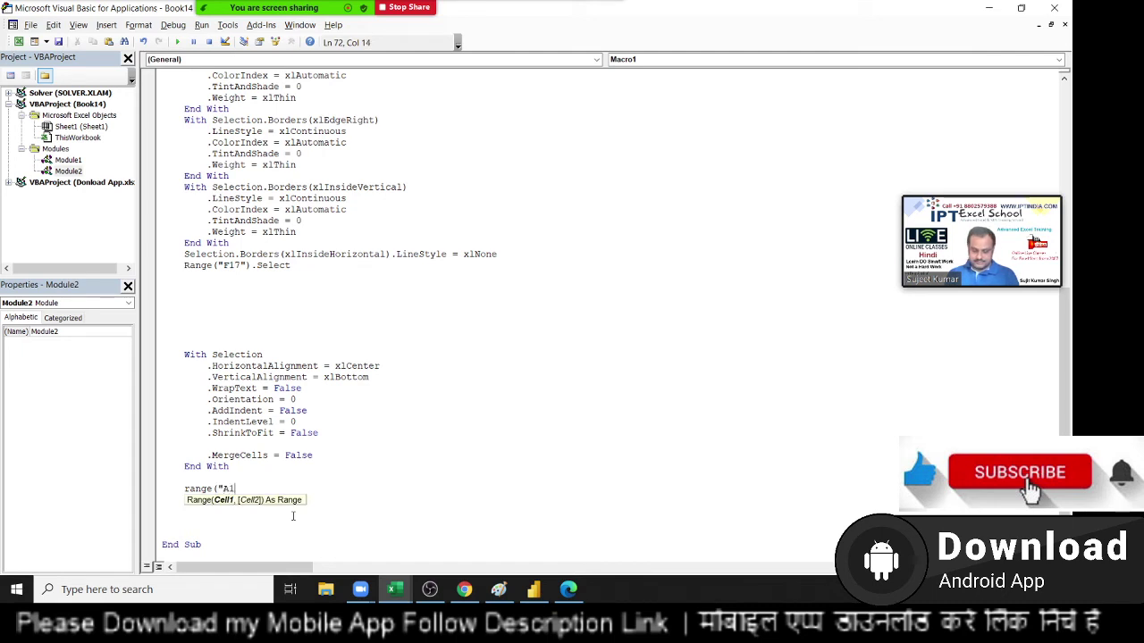
pyautogui.write(':C1").')
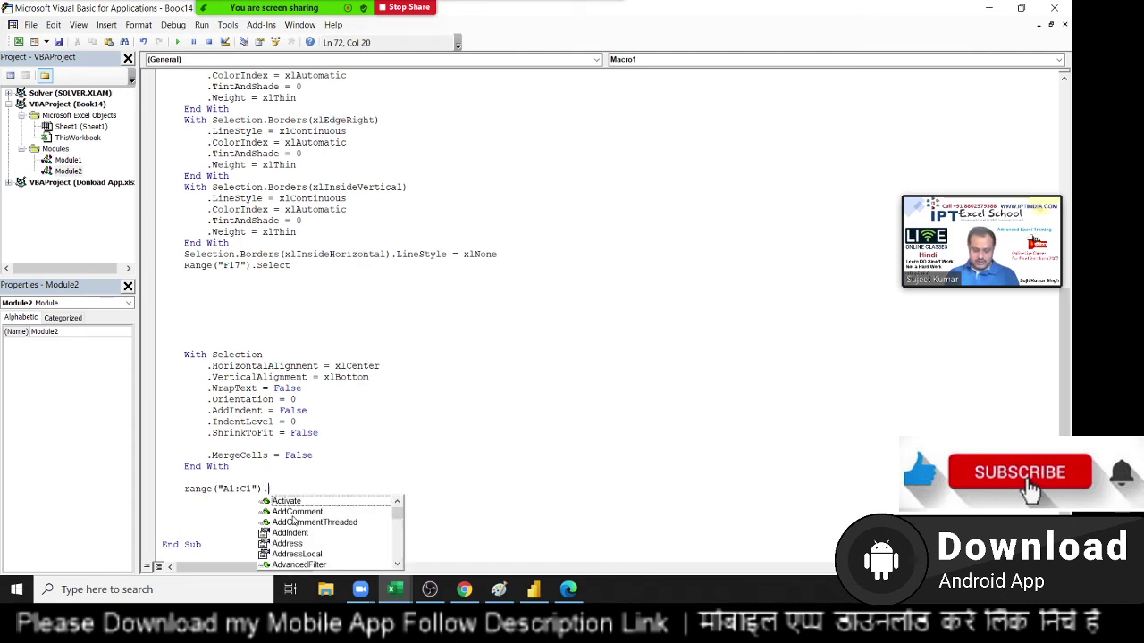
pyautogui.write('m')
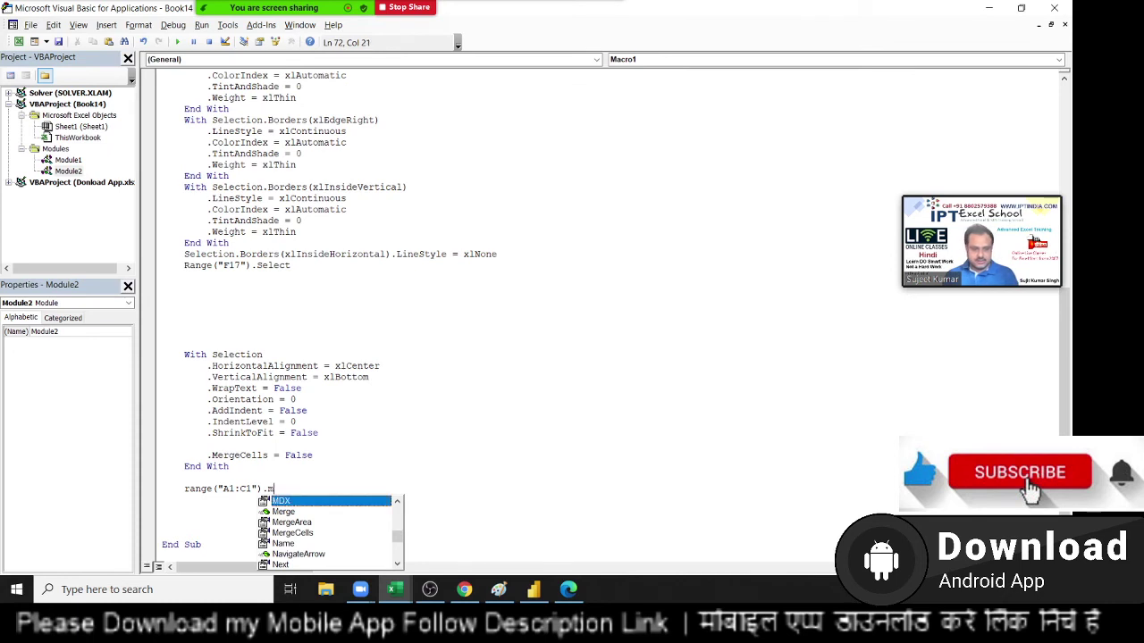
pyautogui.press('Down')
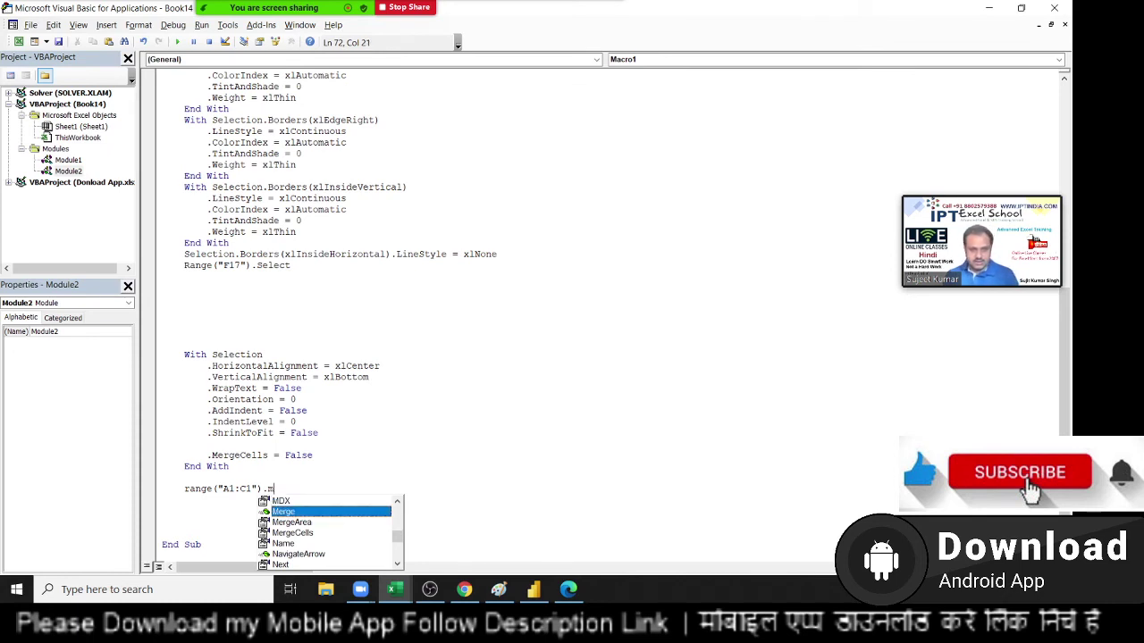
pyautogui.doubleClick(293, 513)
pyautogui.press('Return')
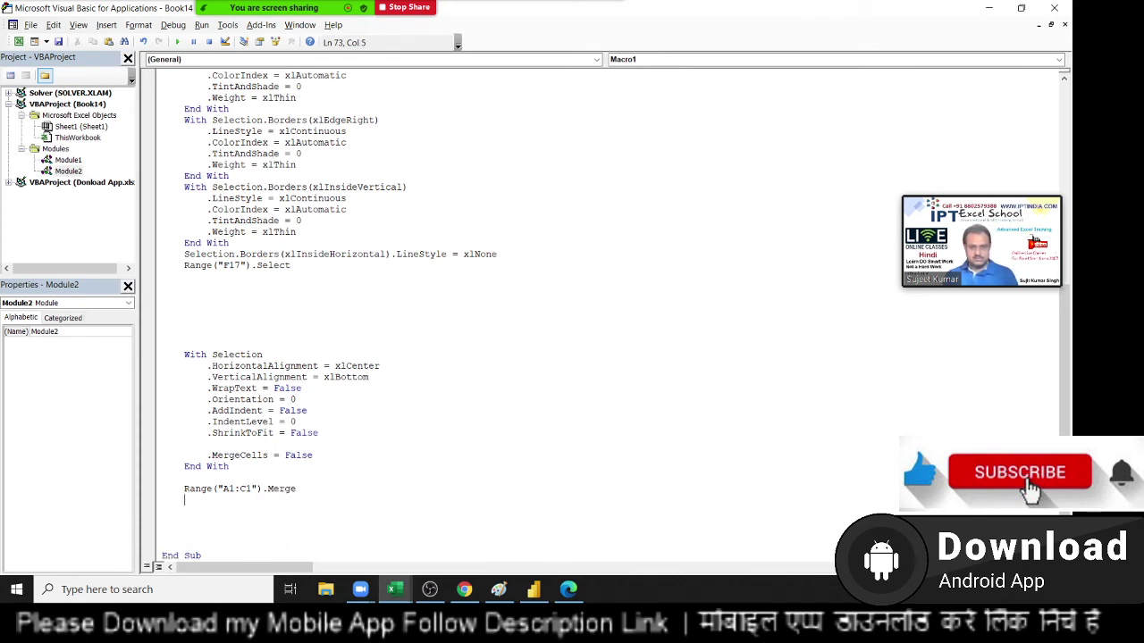
# Change the method to UnMerge so the line reads Range("A1:C1").UnMerge, then add blank lines
pyautogui.press('BackSpace')
pyautogui.press('BackSpace')
pyautogui.press('BackSpace')
pyautogui.press('BackSpace')
pyautogui.press('BackSpace')
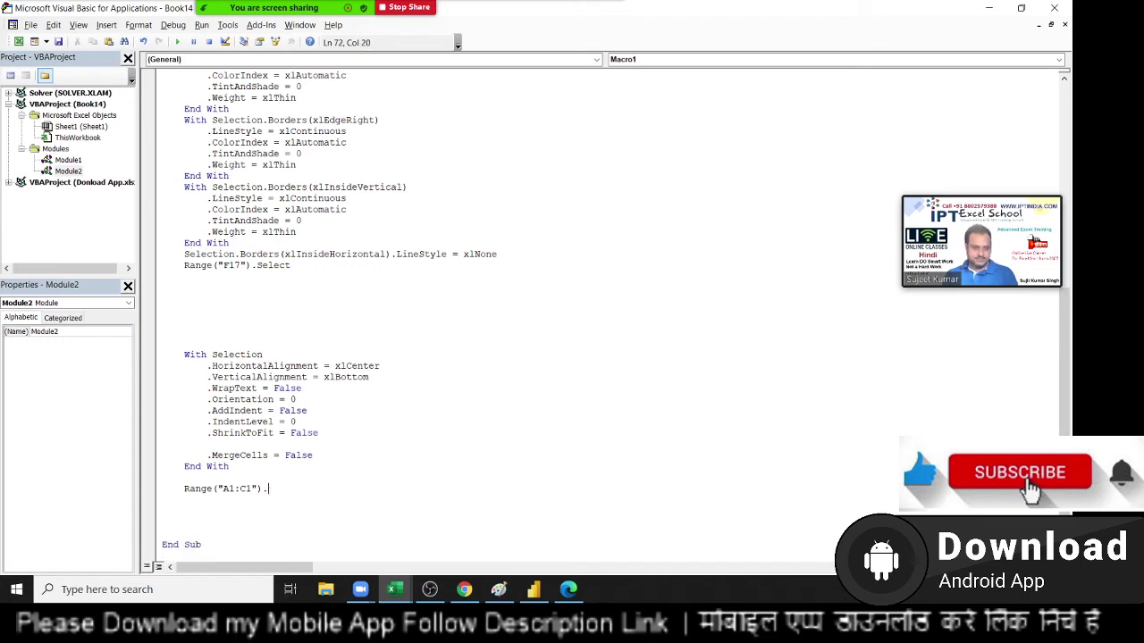
pyautogui.press('BackSpace')
pyautogui.write('.UN')
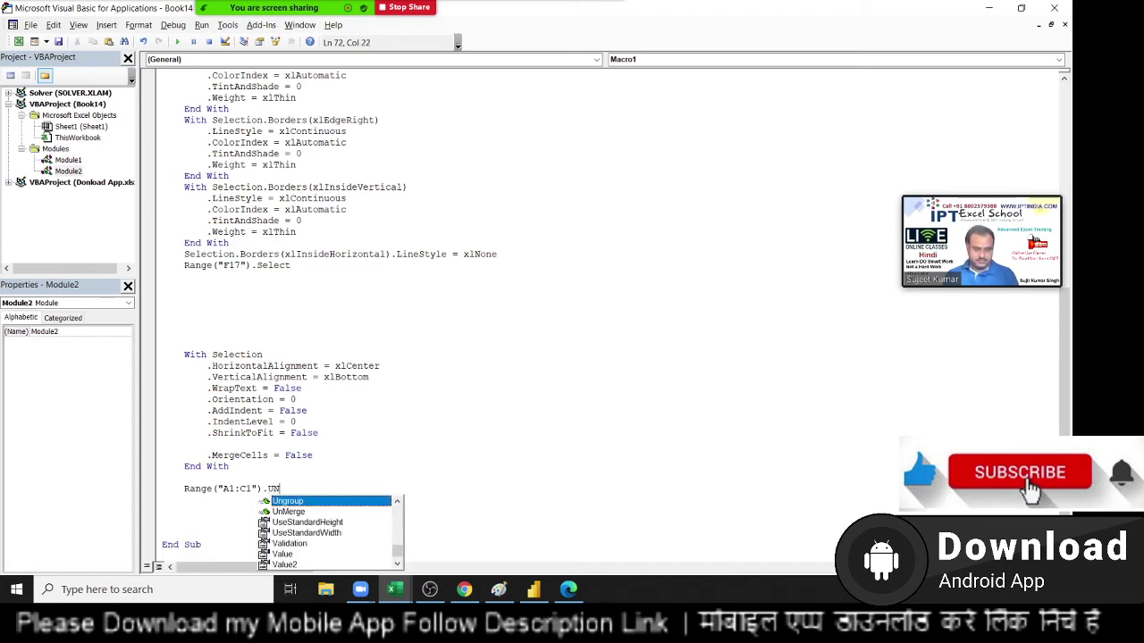
pyautogui.press('Down')
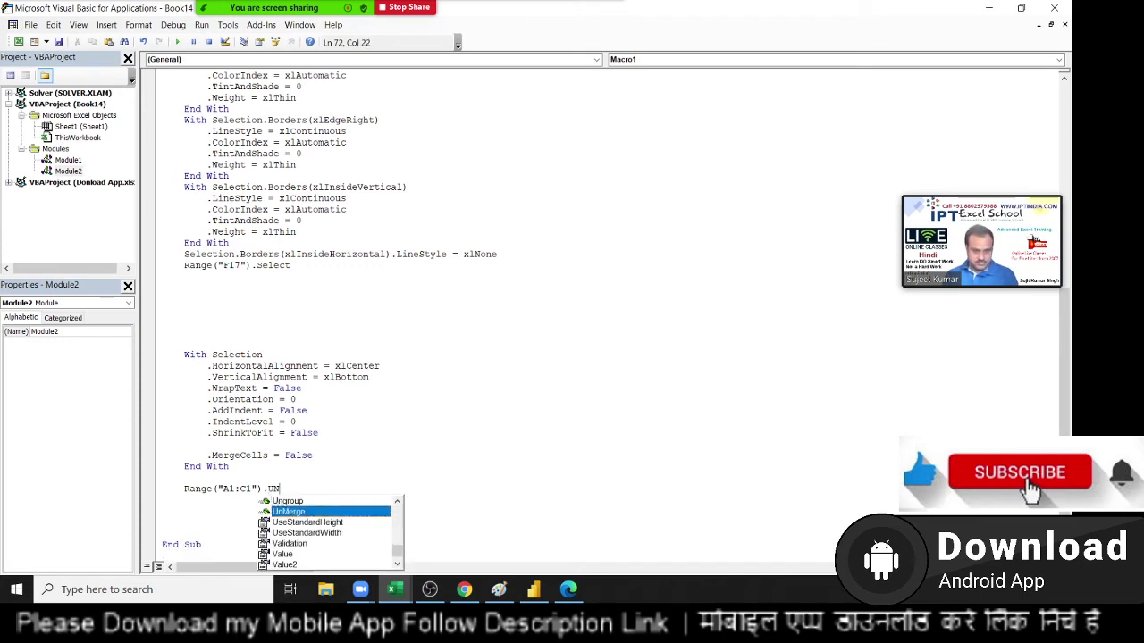
pyautogui.press('Tab')
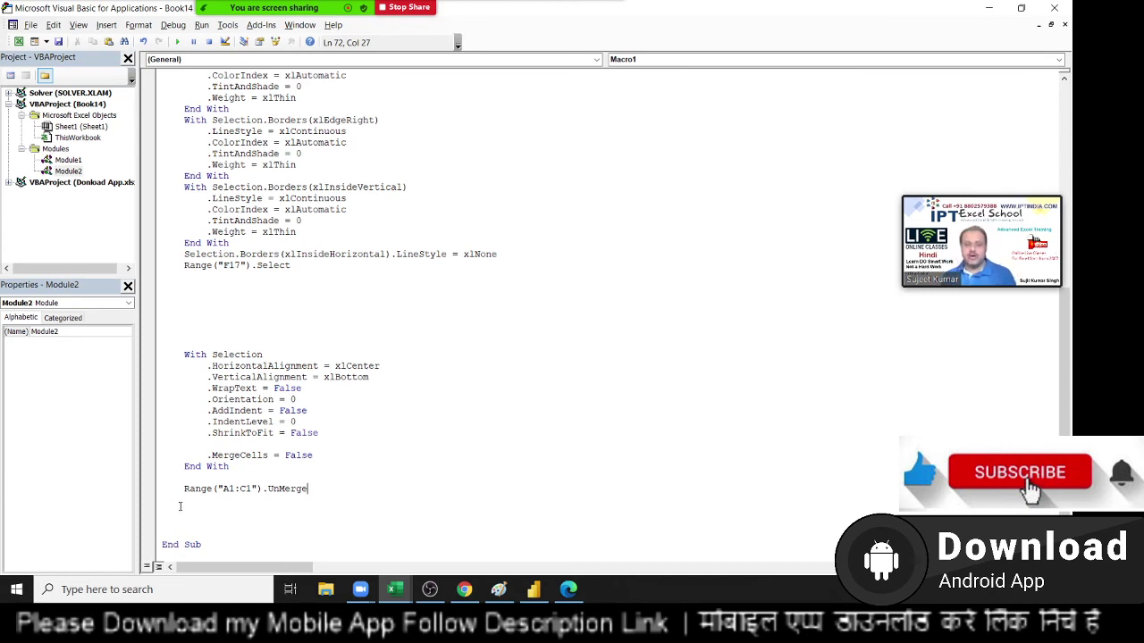
pyautogui.press('Return')
pyautogui.press('Return')
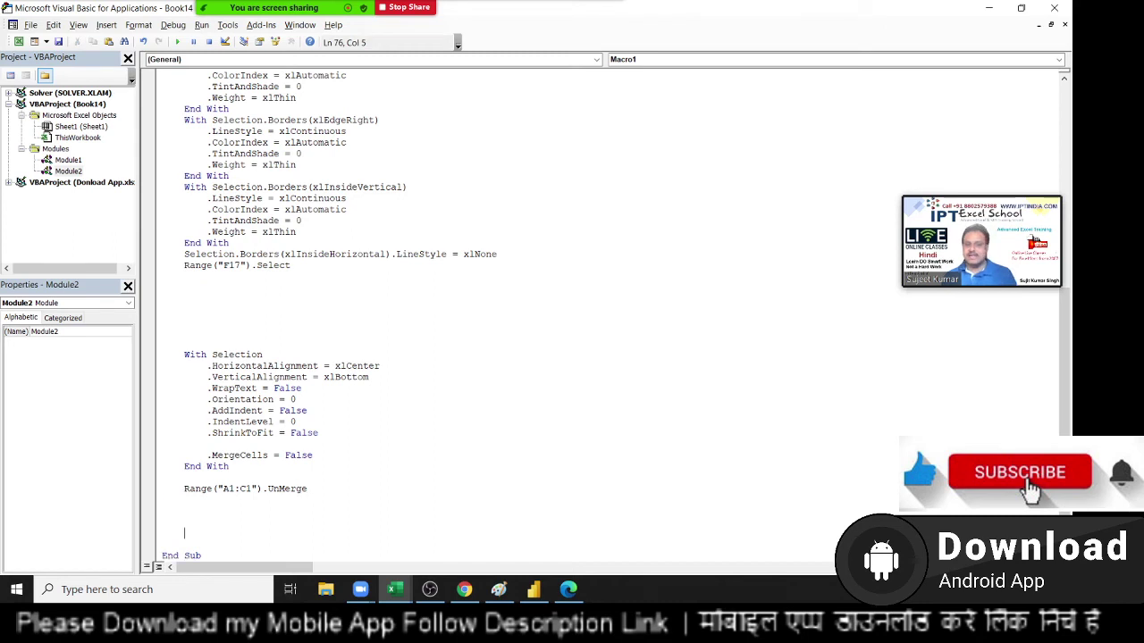
pyautogui.press('Down')
pyautogui.press('Down')
# Below UnMerge, add Range("A1").NumberFormat = "DD-MMM-YYY", replacing a drafted 0.00% format
pyautogui.click(210, 498)
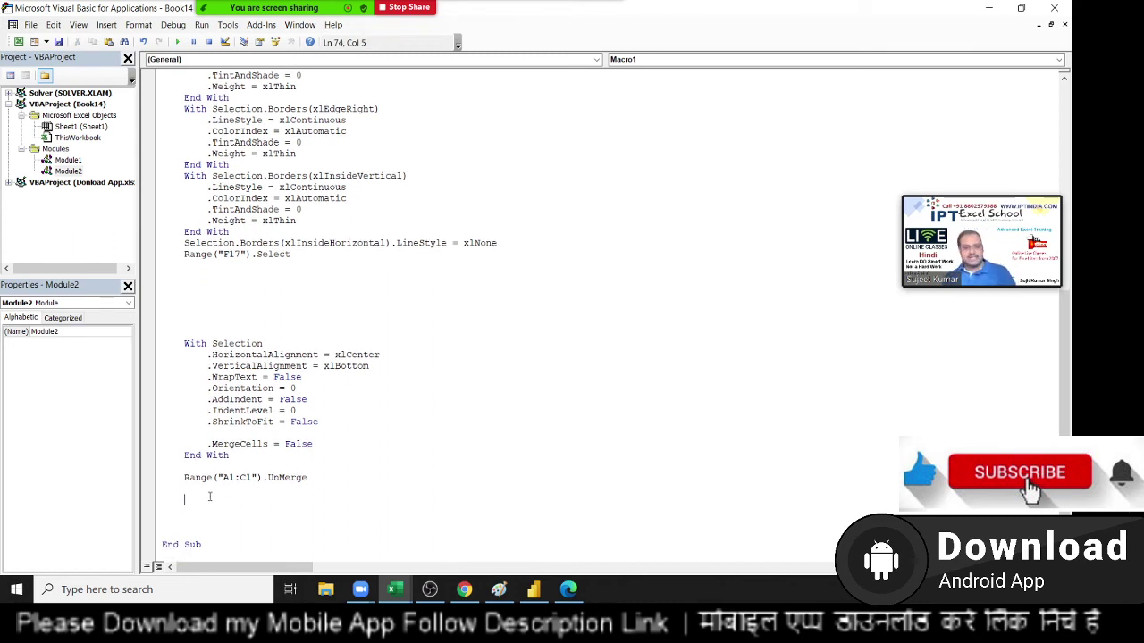
pyautogui.write('range')
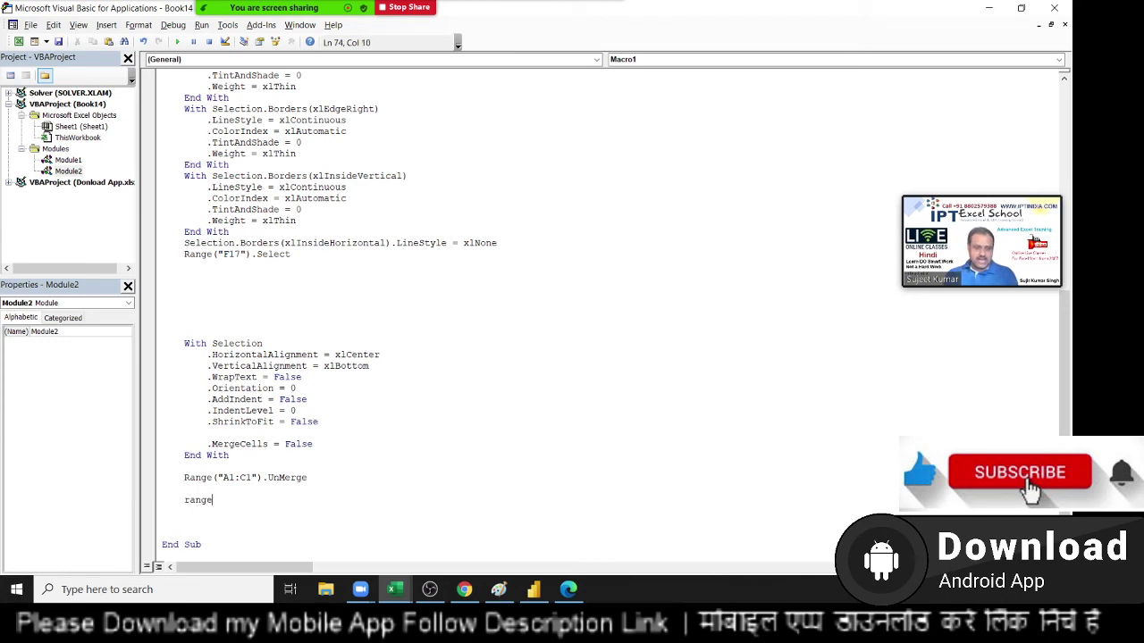
pyautogui.write('("A')
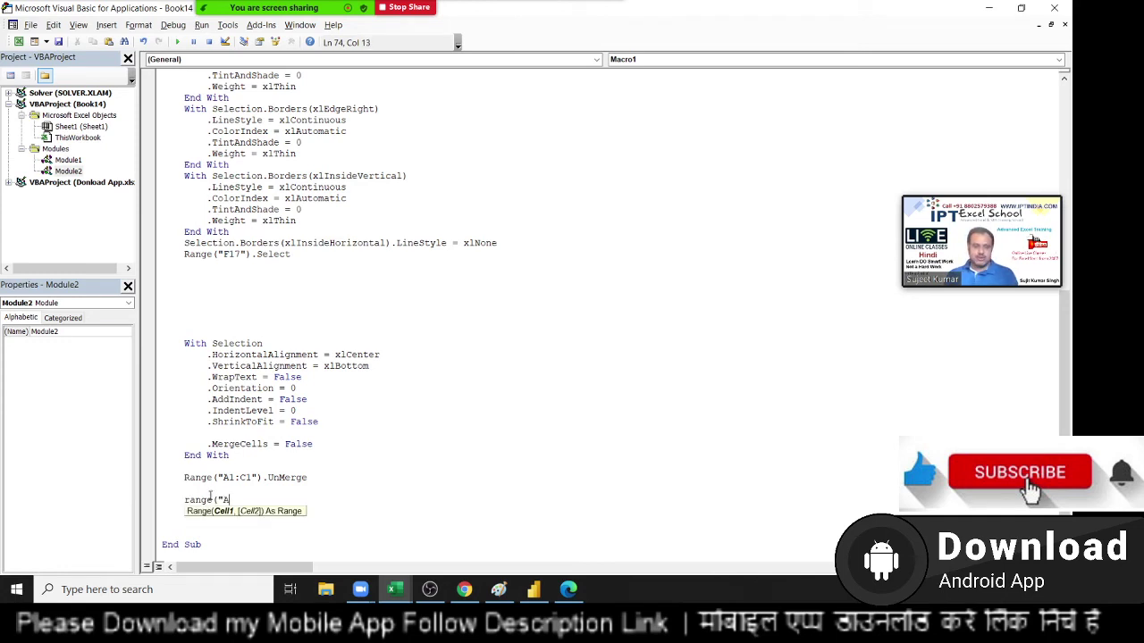
pyautogui.write('1").')
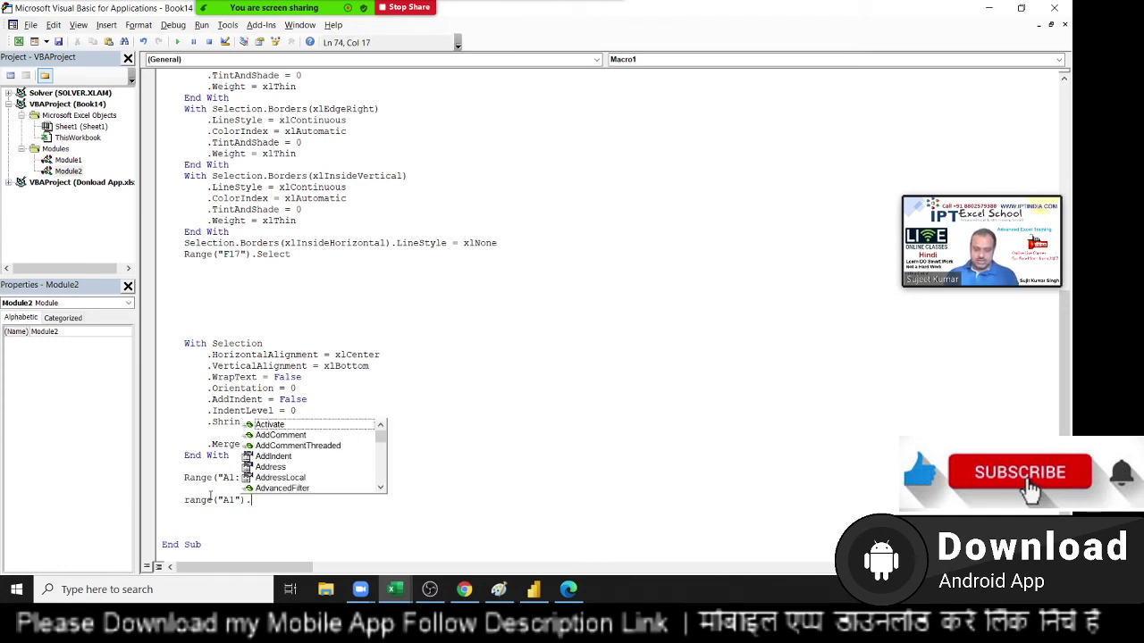
pyautogui.write('nu ')
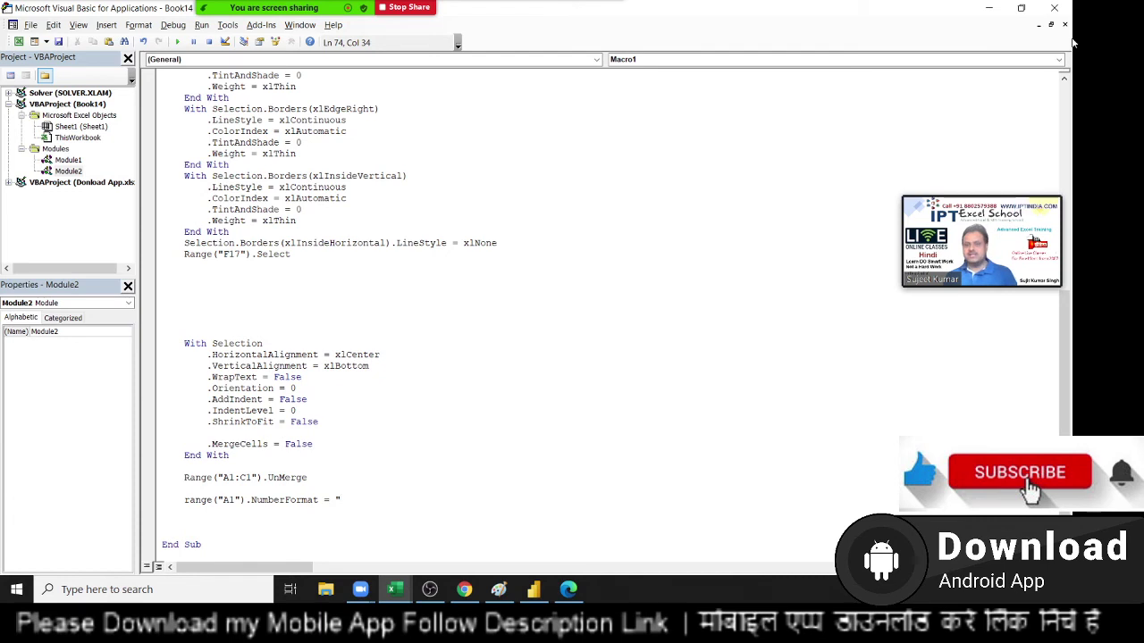
pyautogui.write('0.00')
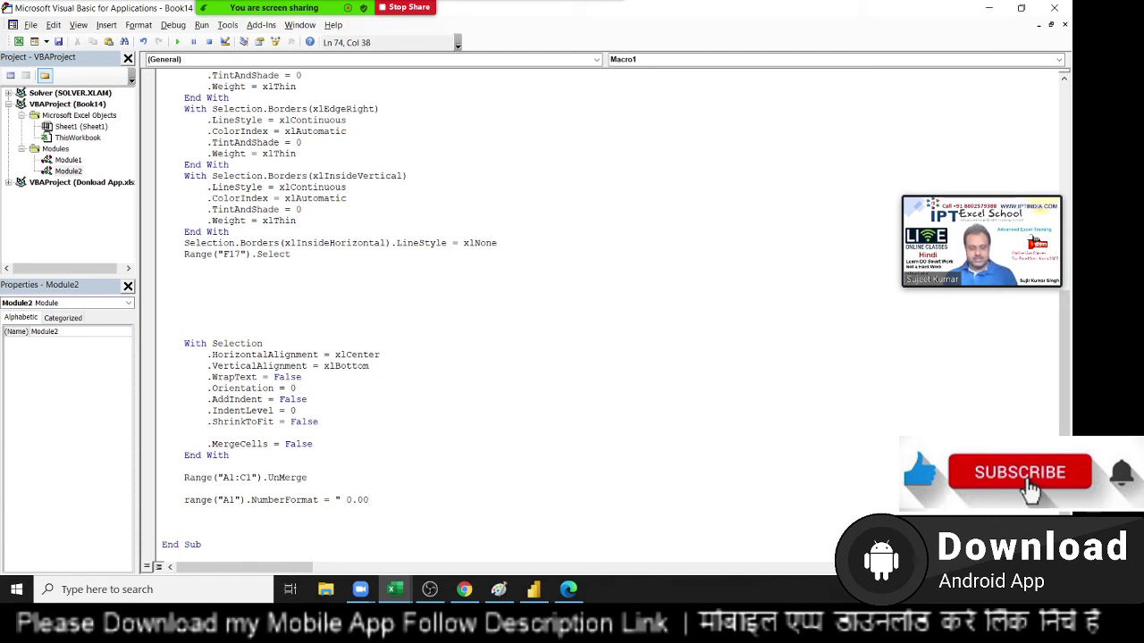
pyautogui.write('"')
pyautogui.press('Return')
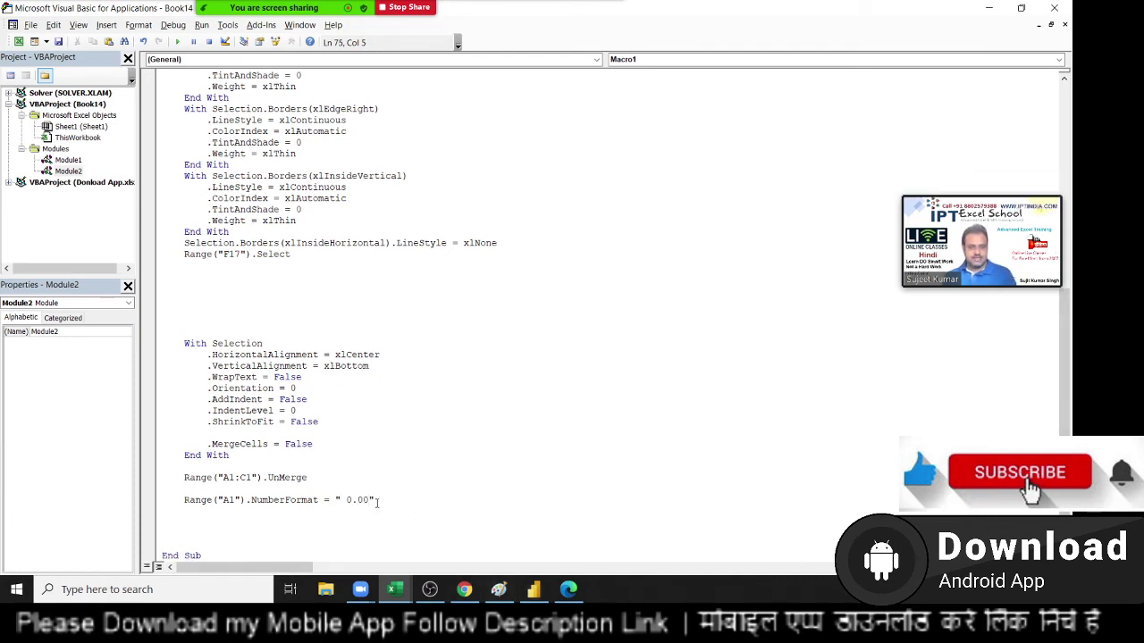
pyautogui.click(376, 503)
pyautogui.write('%')
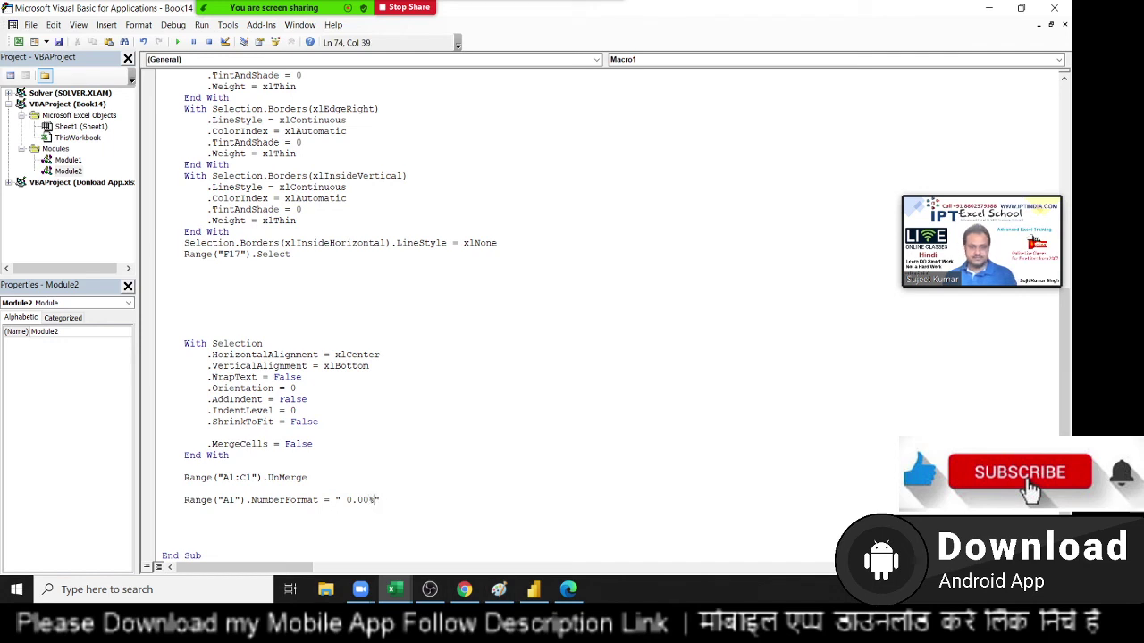
pyautogui.click(377, 534)
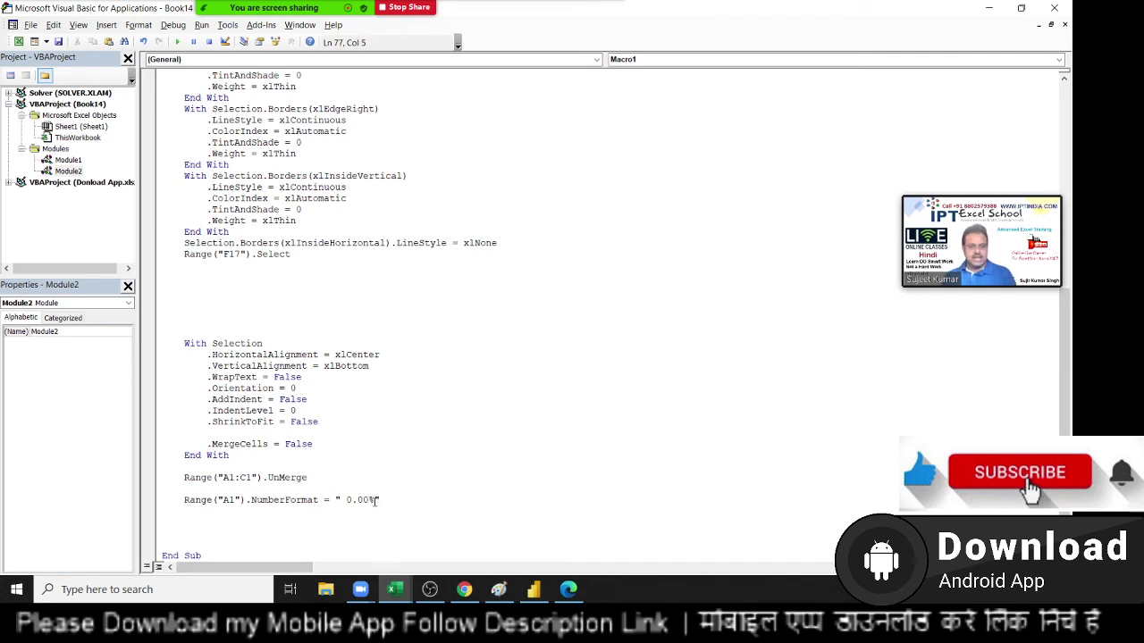
pyautogui.moveTo(376, 501); pyautogui.dragTo(346, 502)
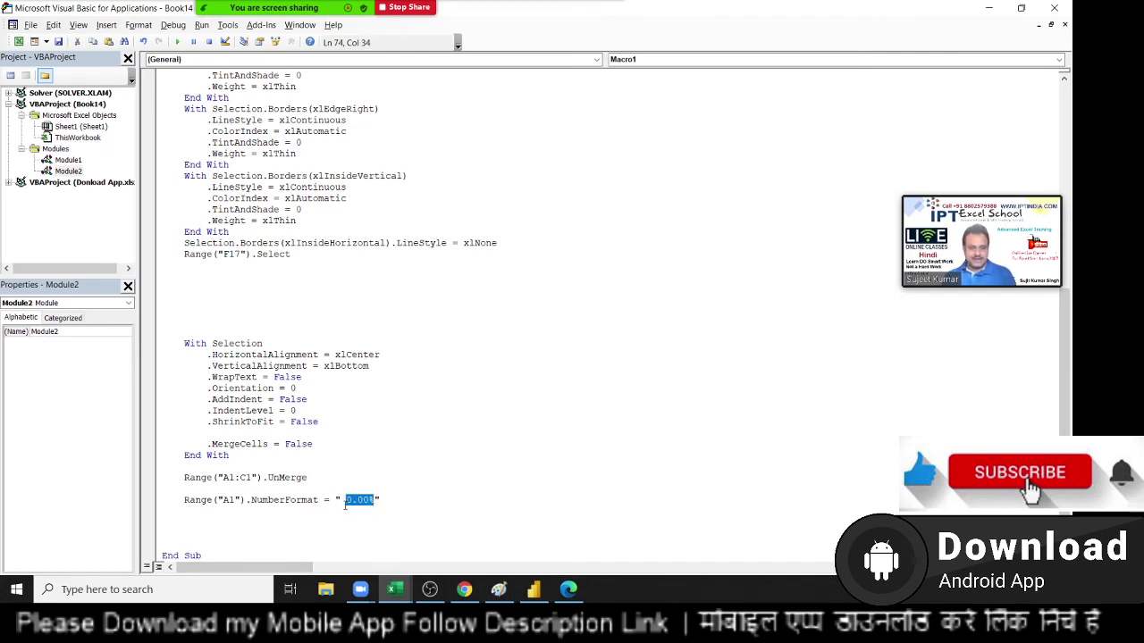
pyautogui.press('BackSpace')
pyautogui.press('BackSpace')
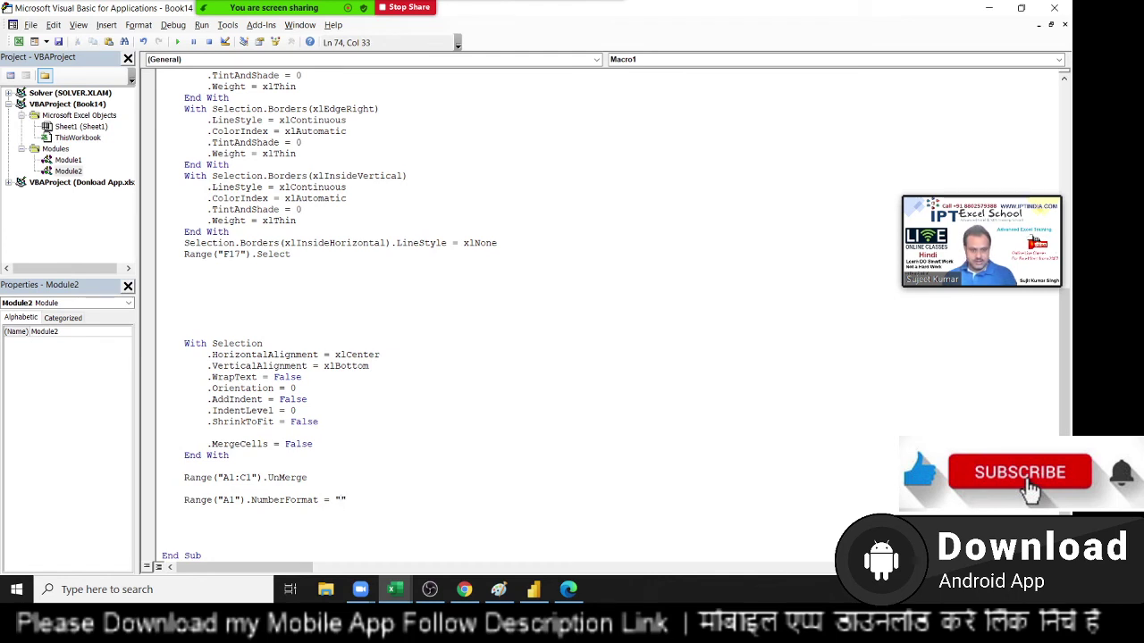
pyautogui.write('DD')
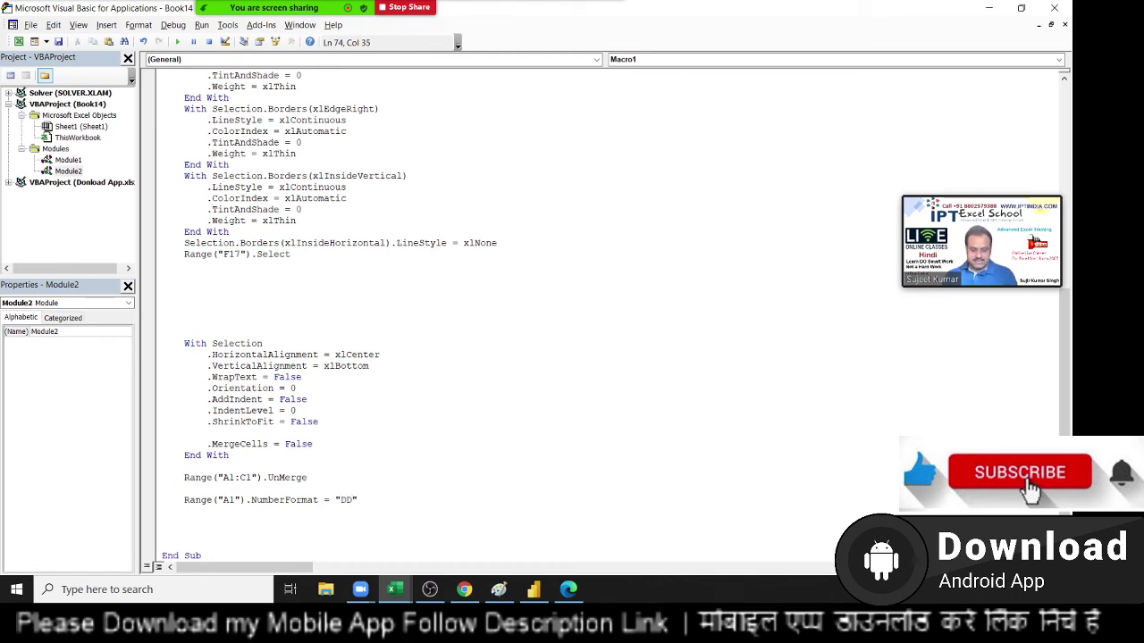
pyautogui.write('-MMM-')
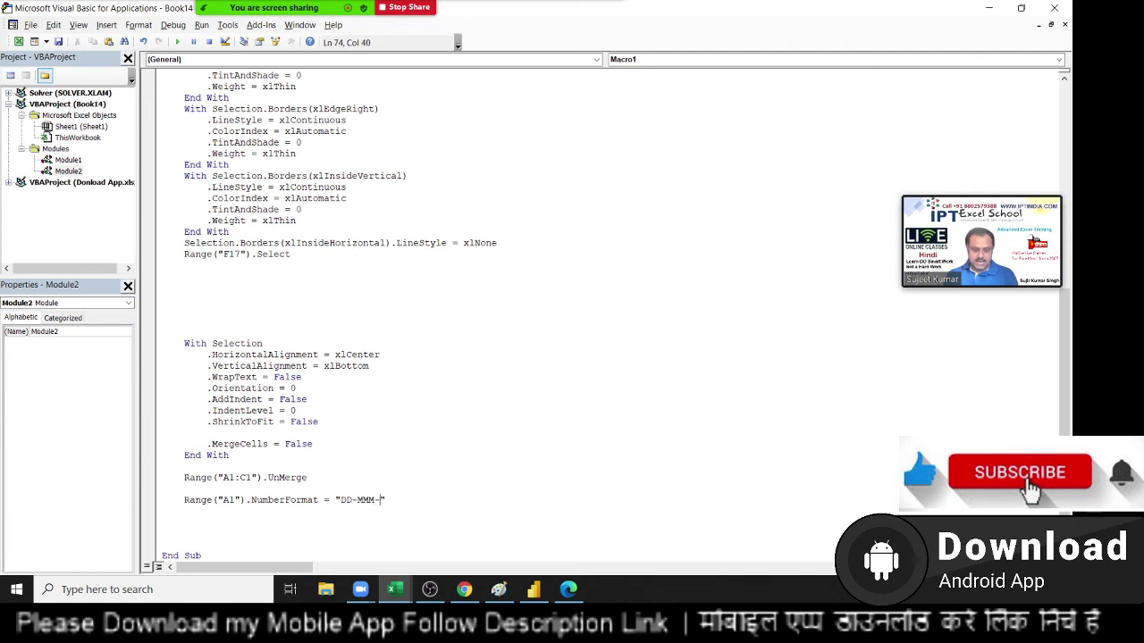
pyautogui.write('YYY')
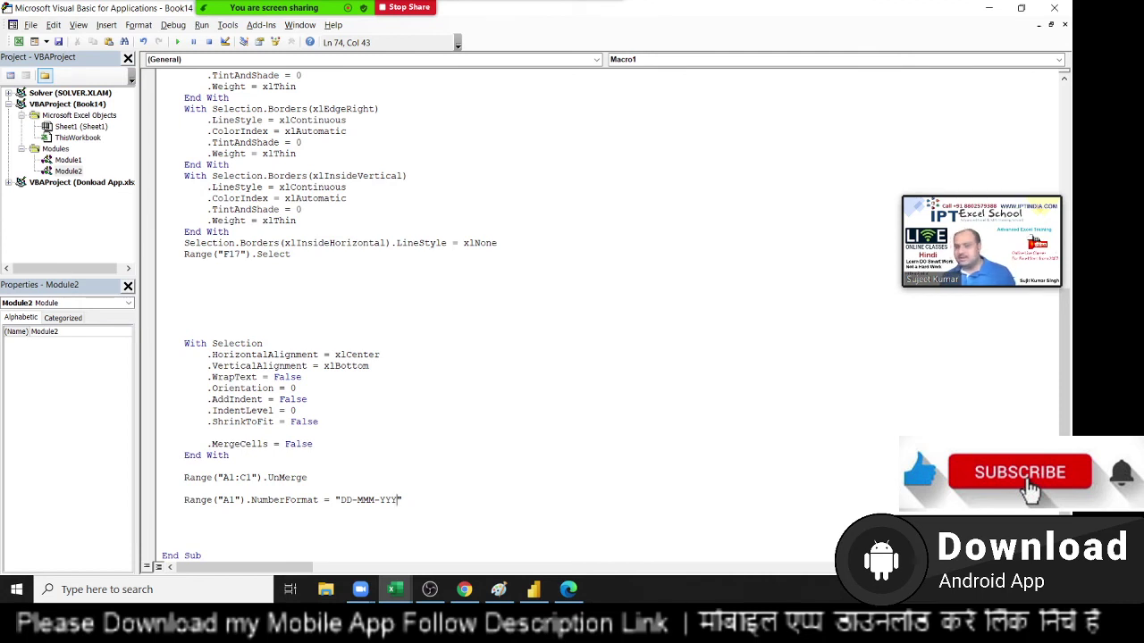
pyautogui.press('Return')
pyautogui.press('Return')
pyautogui.press('Return')
pyautogui.press('Return')
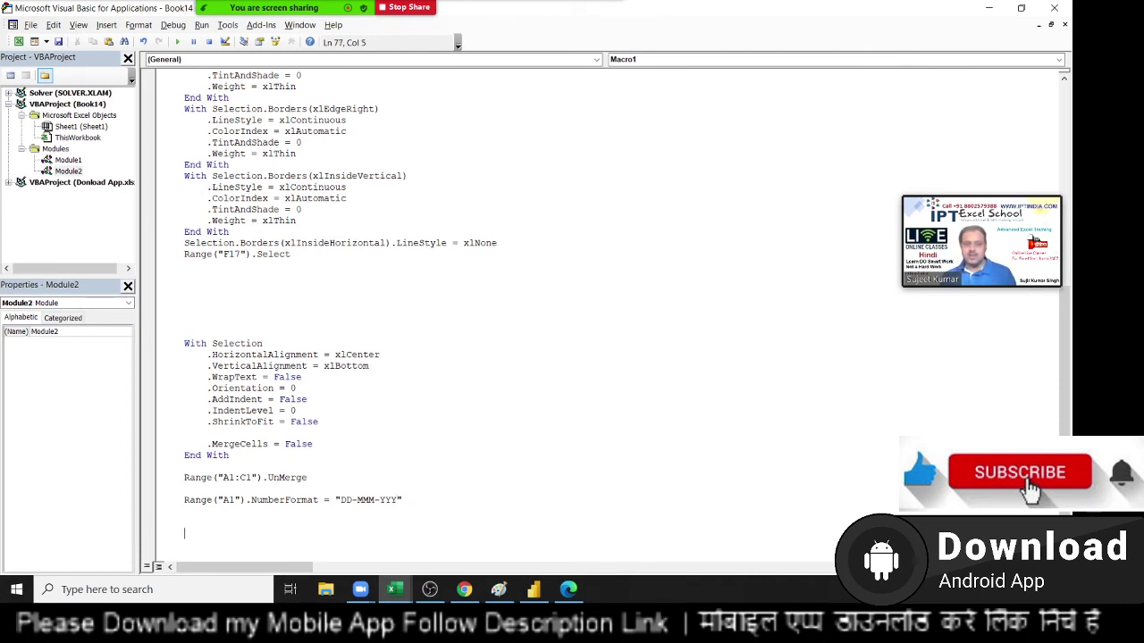
pyautogui.scroll(-1, 221, 529)
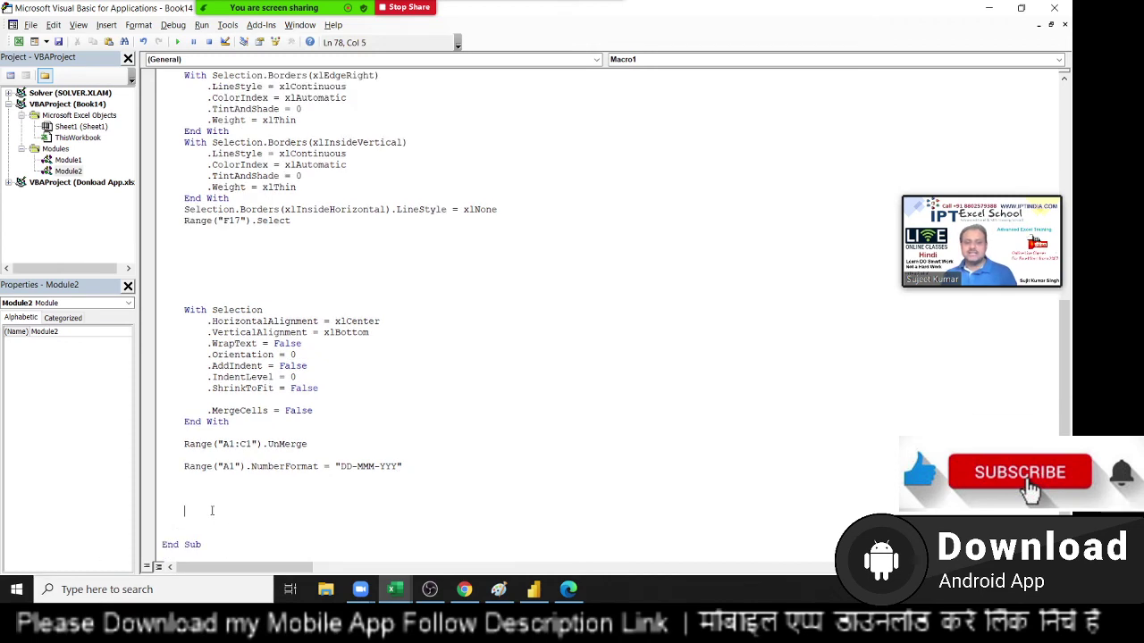
# On the worksheet, give L2:L12 a Greater Than 50 rule with Green Fill with Dark Green Text
pyautogui.hotkey('alt', 'F11')
pyautogui.moveTo(600, 176); pyautogui.dragTo(602, 298)
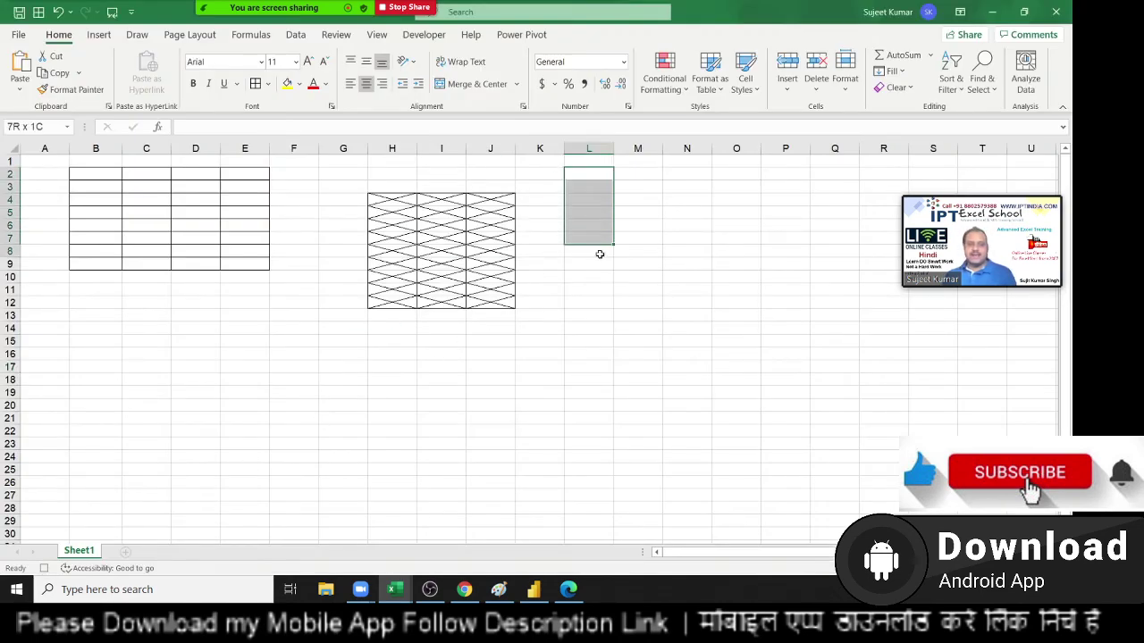
pyautogui.click(665, 76)
pyautogui.moveTo(712, 117)
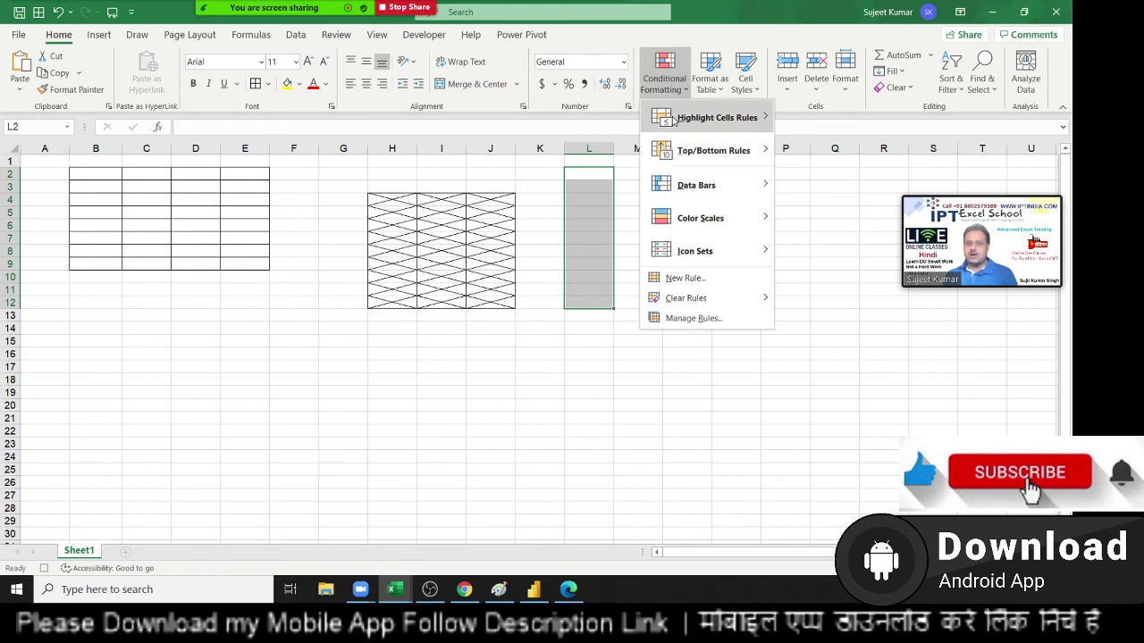
pyautogui.click(838, 118)
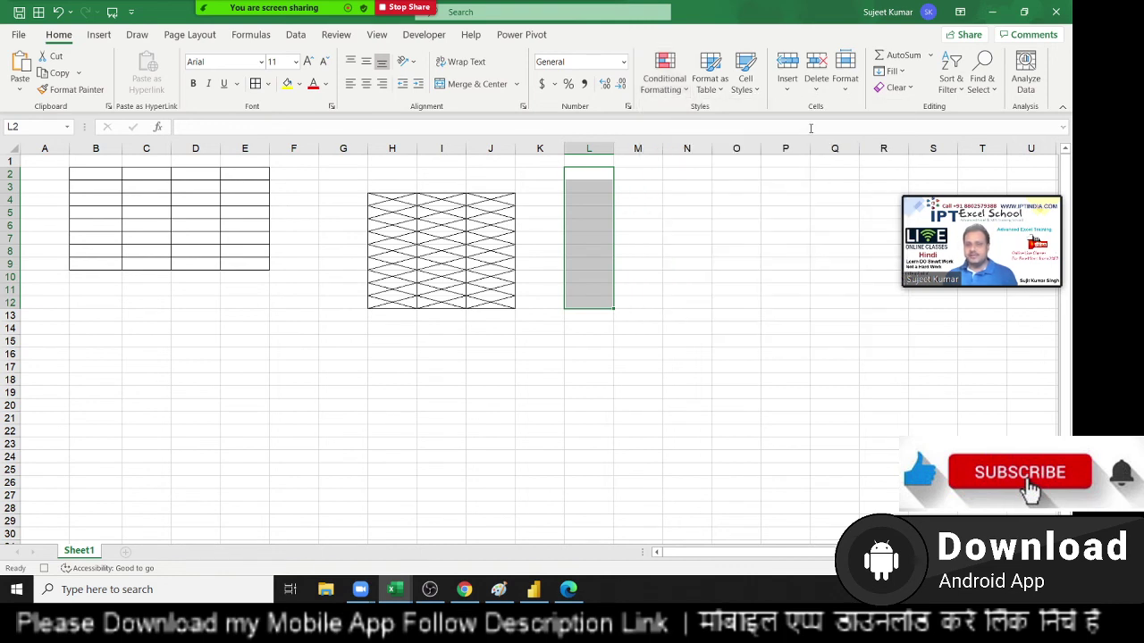
pyautogui.write('50')
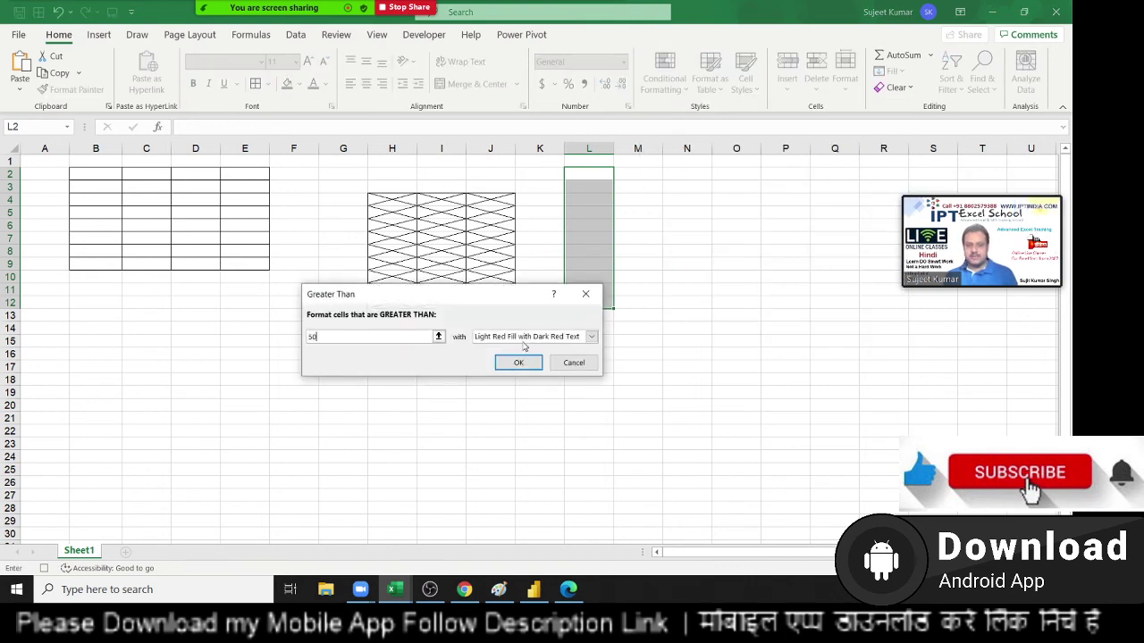
pyautogui.click(523, 336)
pyautogui.click(524, 368)
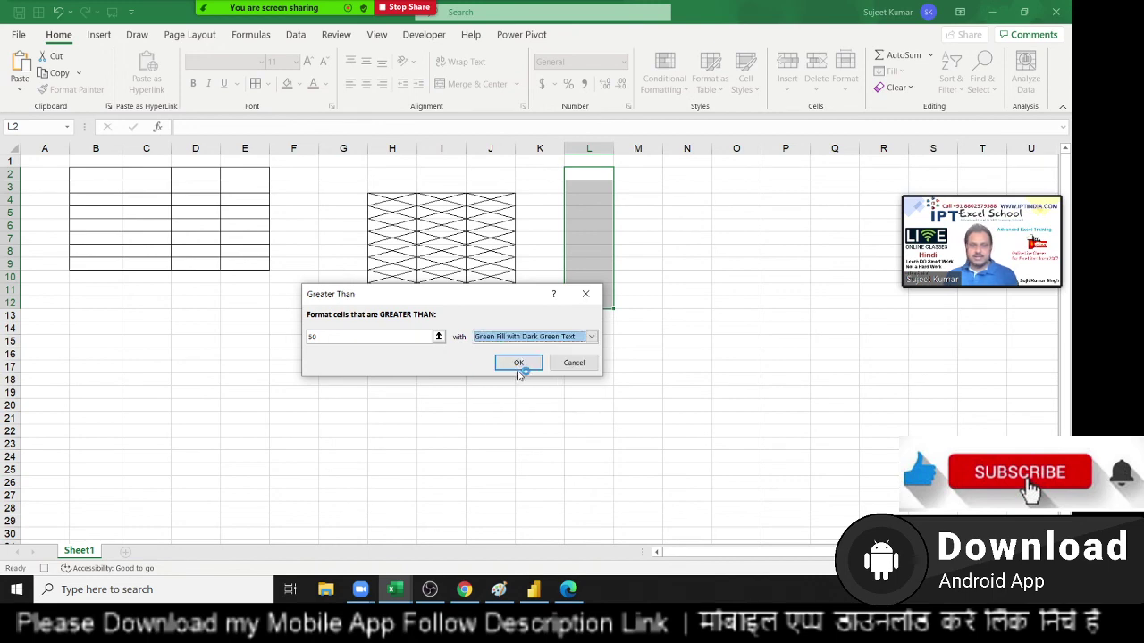
pyautogui.click(522, 366)
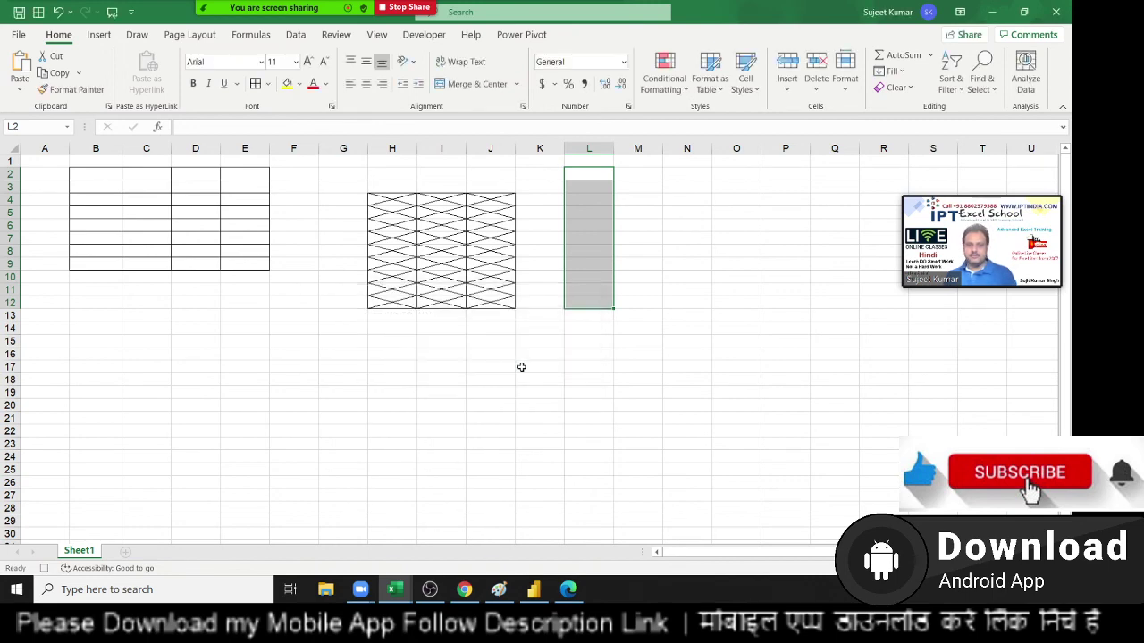
pyautogui.hotkey('alt', 'F11')
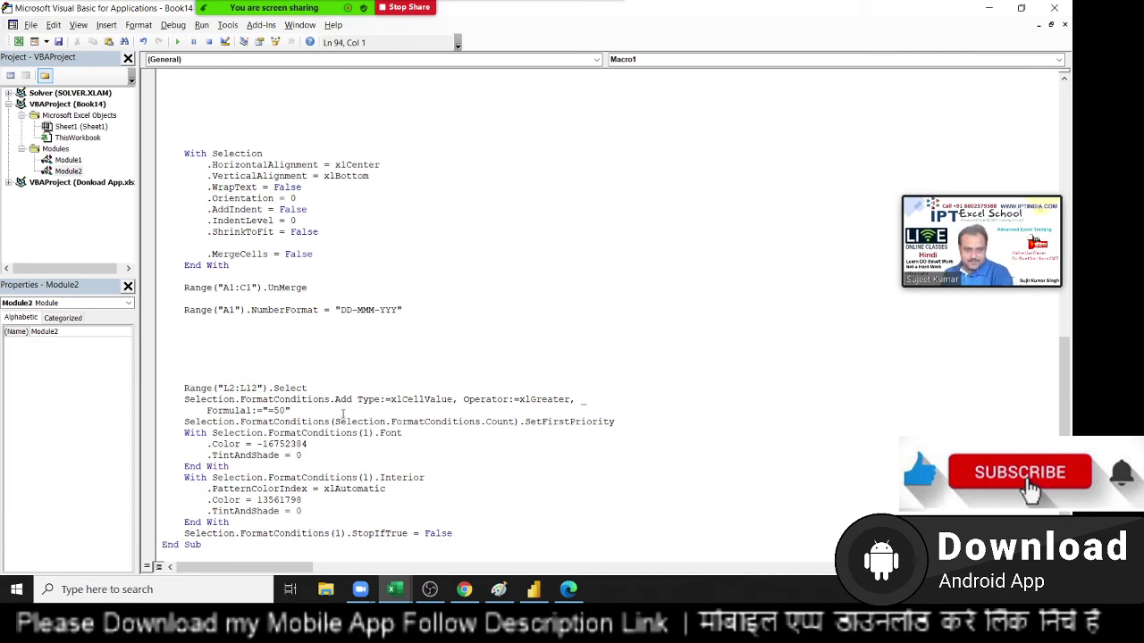
# Insert two blank lines after the recorded Formula1:="=50" line
pyautogui.click(280, 410)
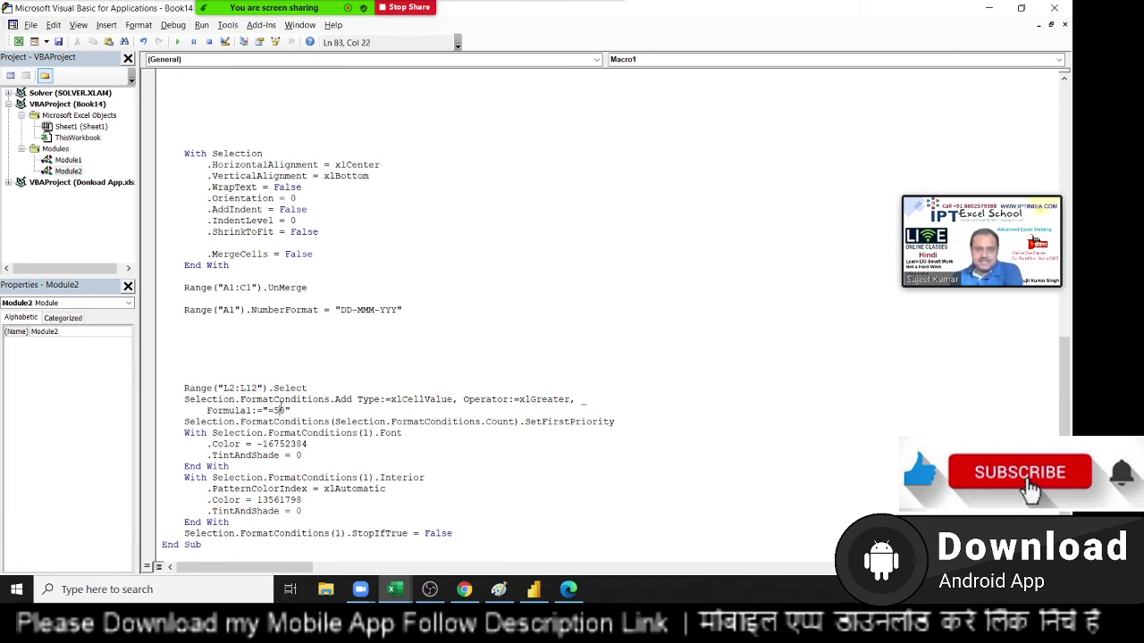
pyautogui.doubleClick(286, 399)
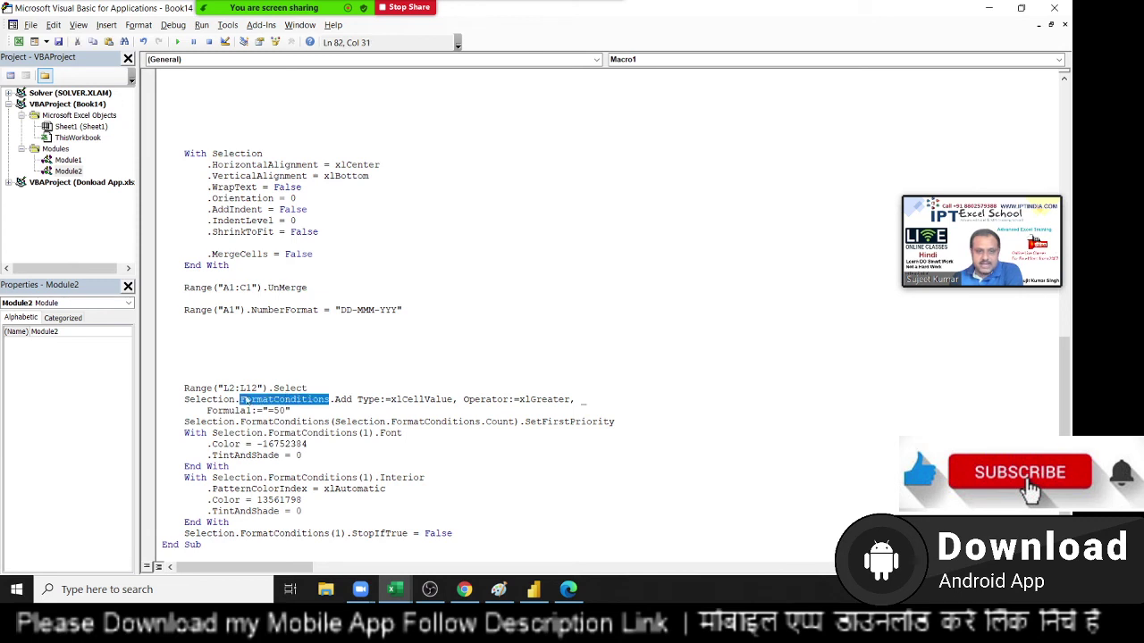
pyautogui.click(319, 411)
pyautogui.press('Return')
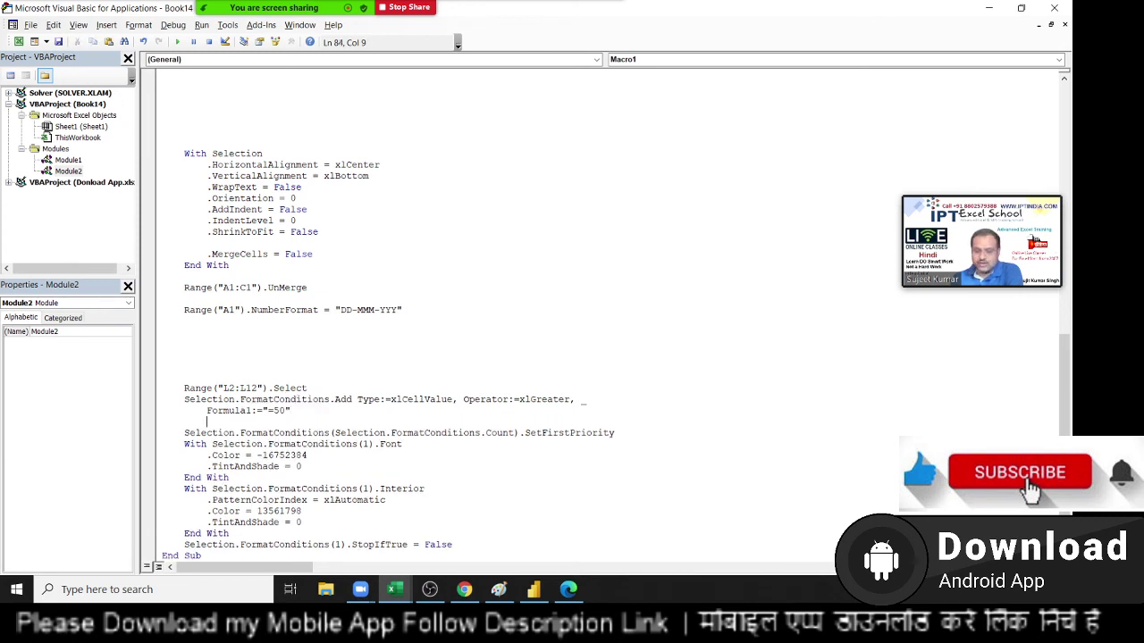
pyautogui.press('Return')
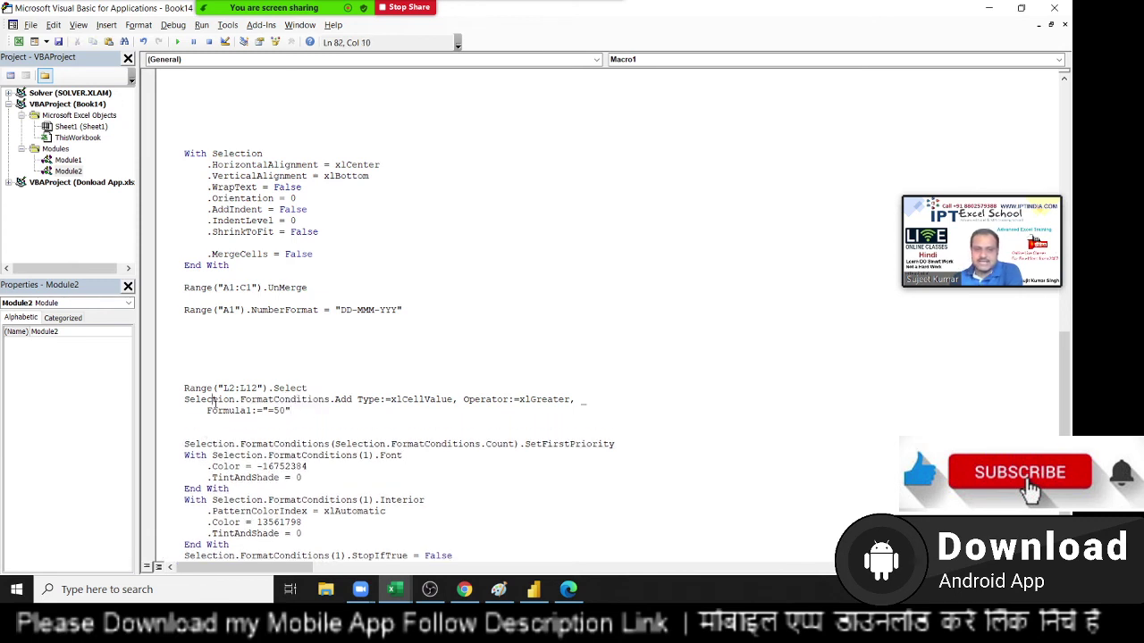
# Highlight Selection, FormatConditions, Add, Type, Select, xlGreater and the Formula1 line to explain them
pyautogui.doubleClick(216, 400)
pyautogui.doubleClick(279, 400)
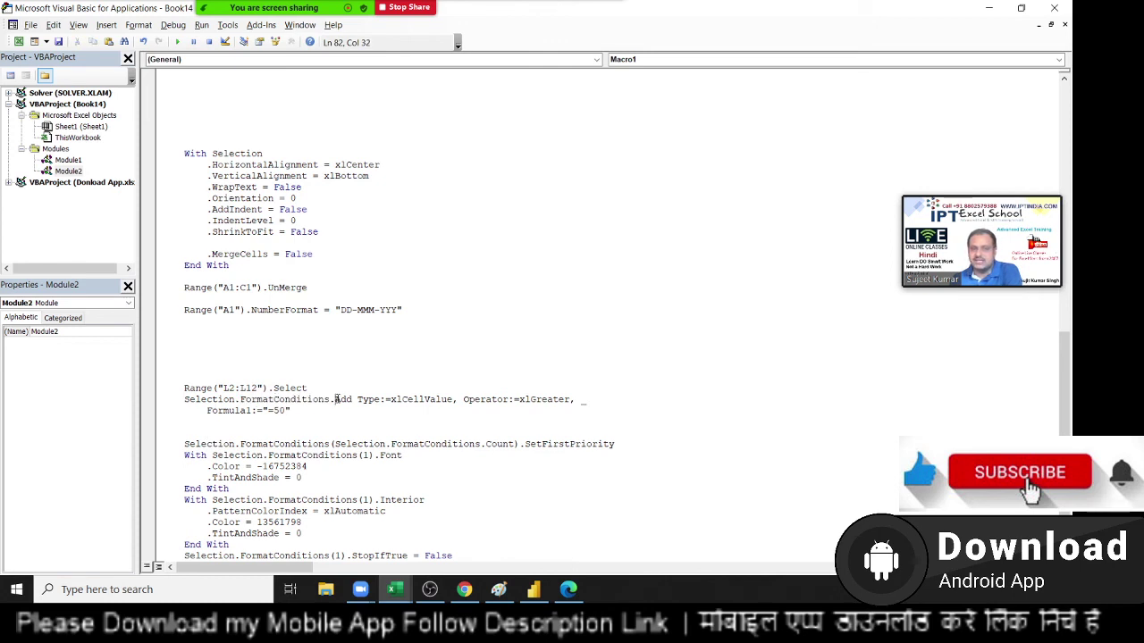
pyautogui.doubleClick(341, 400)
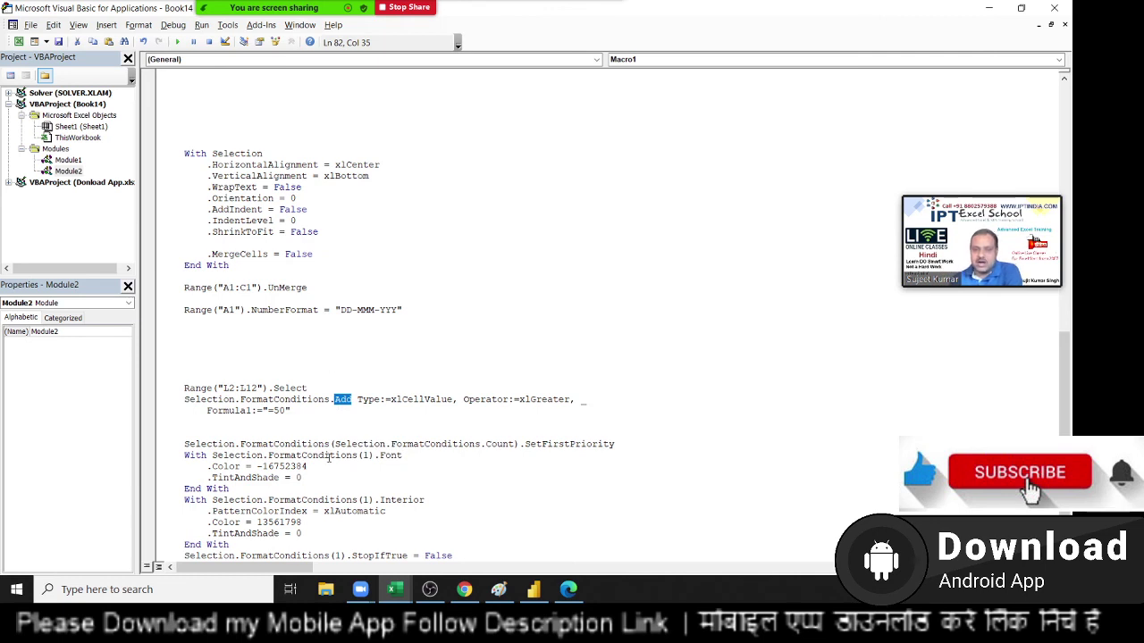
pyautogui.doubleClick(363, 404)
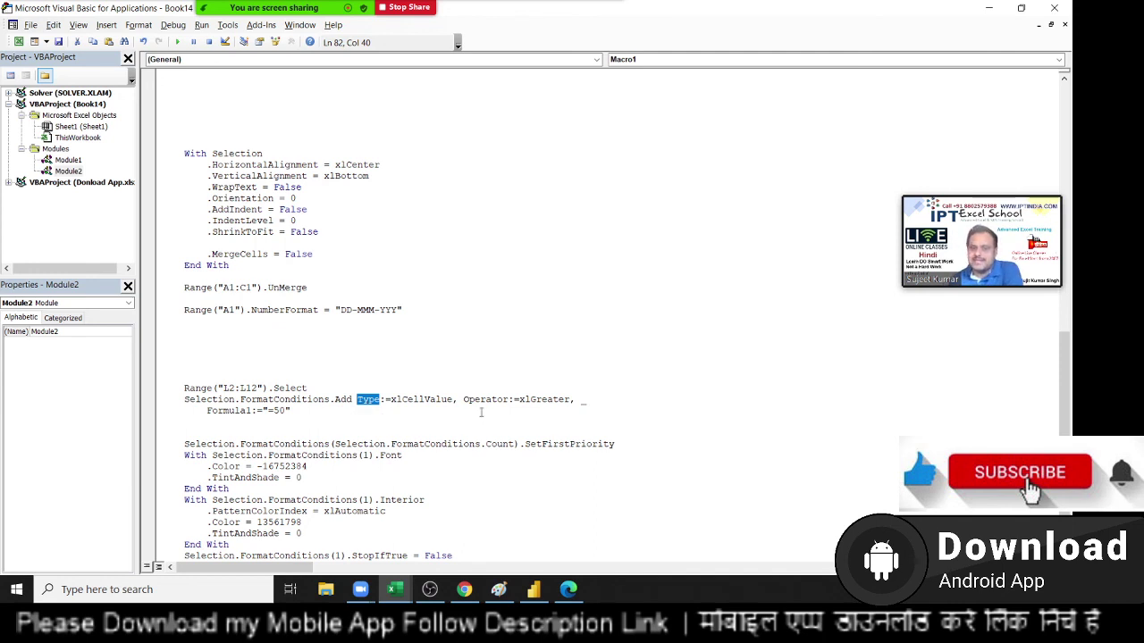
pyautogui.click(500, 390)
pyautogui.hotkey('ctrl', 'shift', 'Left')
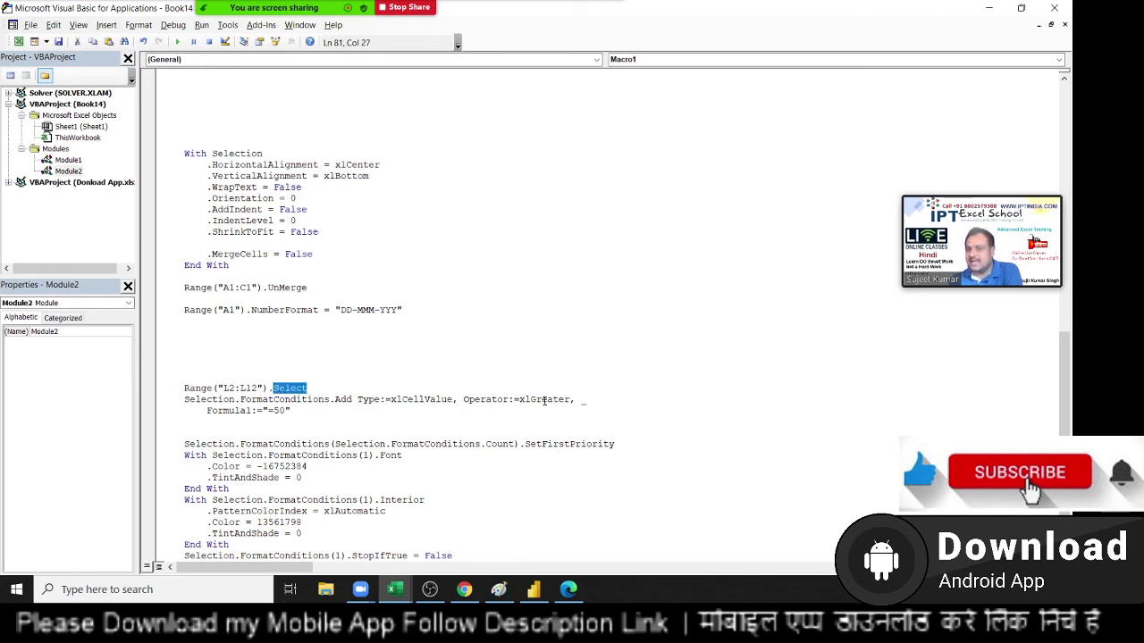
pyautogui.click(545, 399)
pyautogui.doubleClick(545, 400)
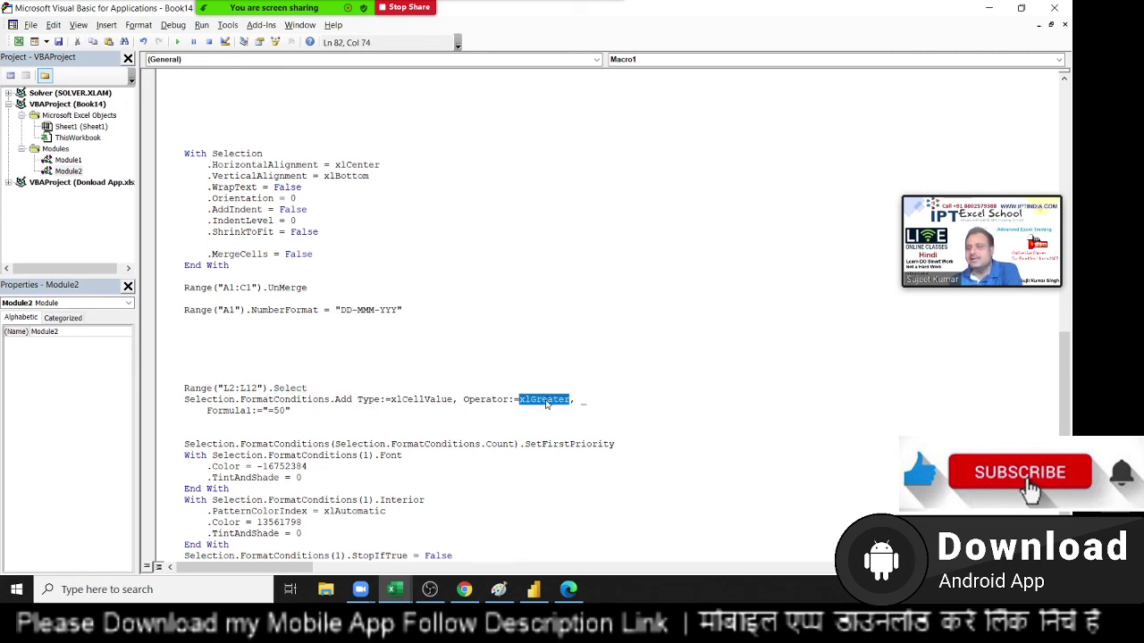
pyautogui.moveTo(304, 420); pyautogui.dragTo(212, 410)
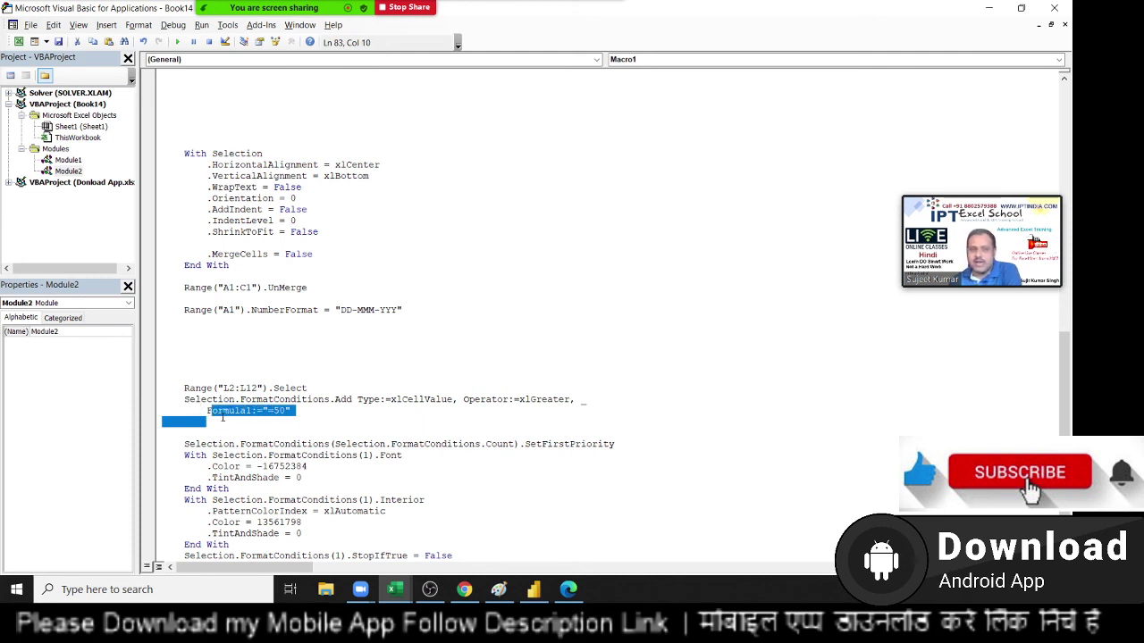
pyautogui.moveTo(224, 420); pyautogui.dragTo(183, 399)
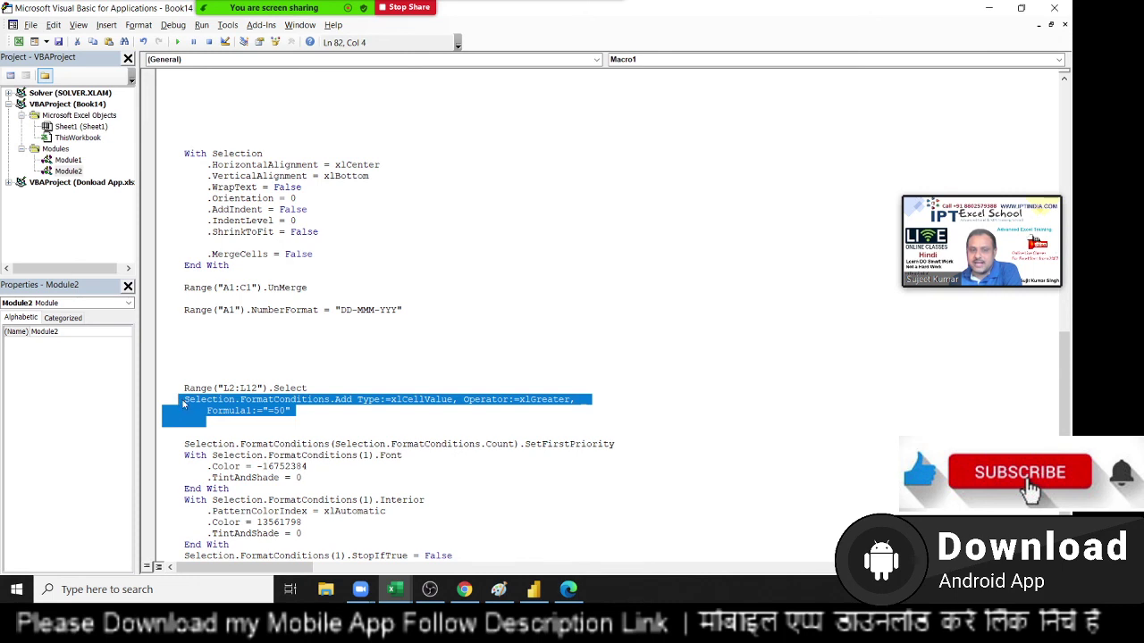
# Highlight the SetFirstPriority line to explain it
pyautogui.scroll(-1, 235, 422)
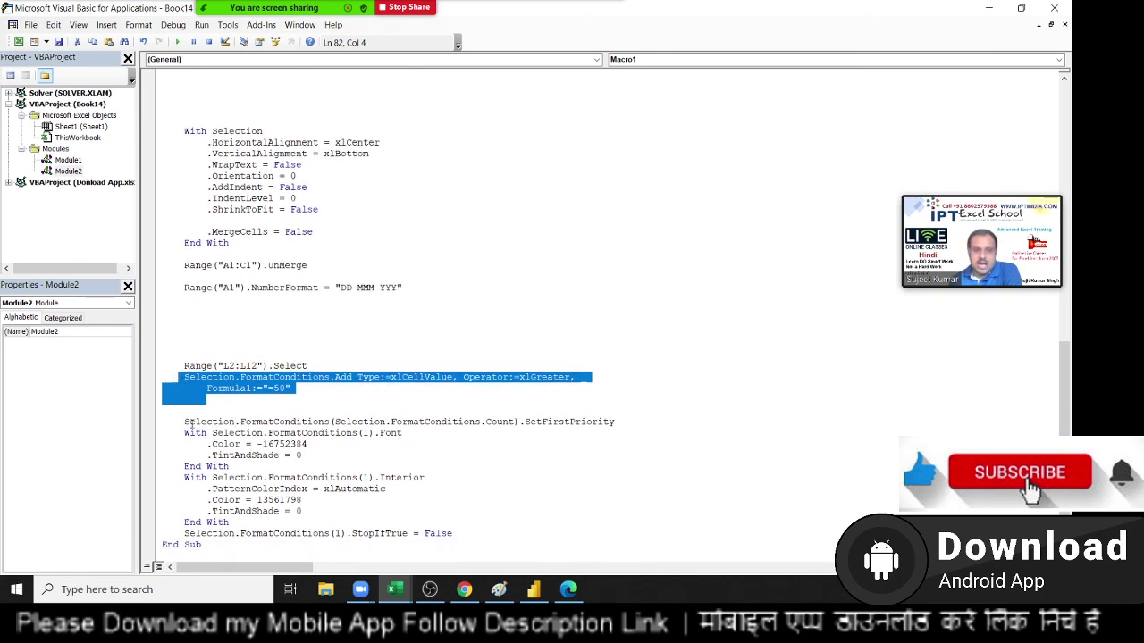
pyautogui.click(187, 422)
pyautogui.moveTo(187, 422); pyautogui.dragTo(619, 424)
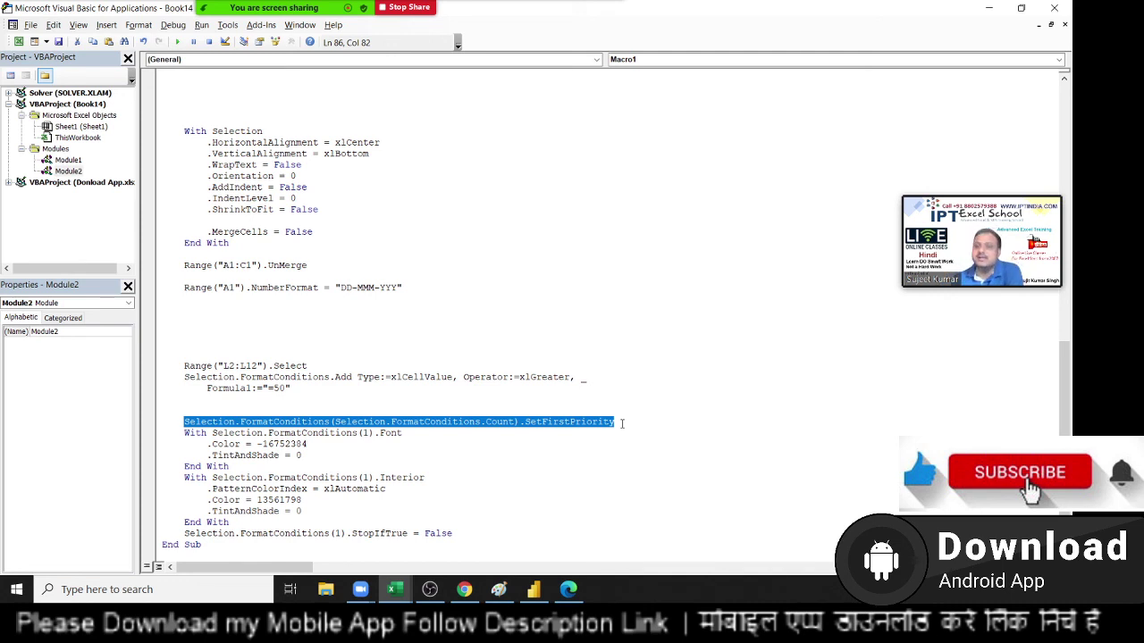
# Highlight FormatConditions(1), PatternColorIndex and the Font and Interior With blocks to explain them
pyautogui.doubleClick(286, 435)
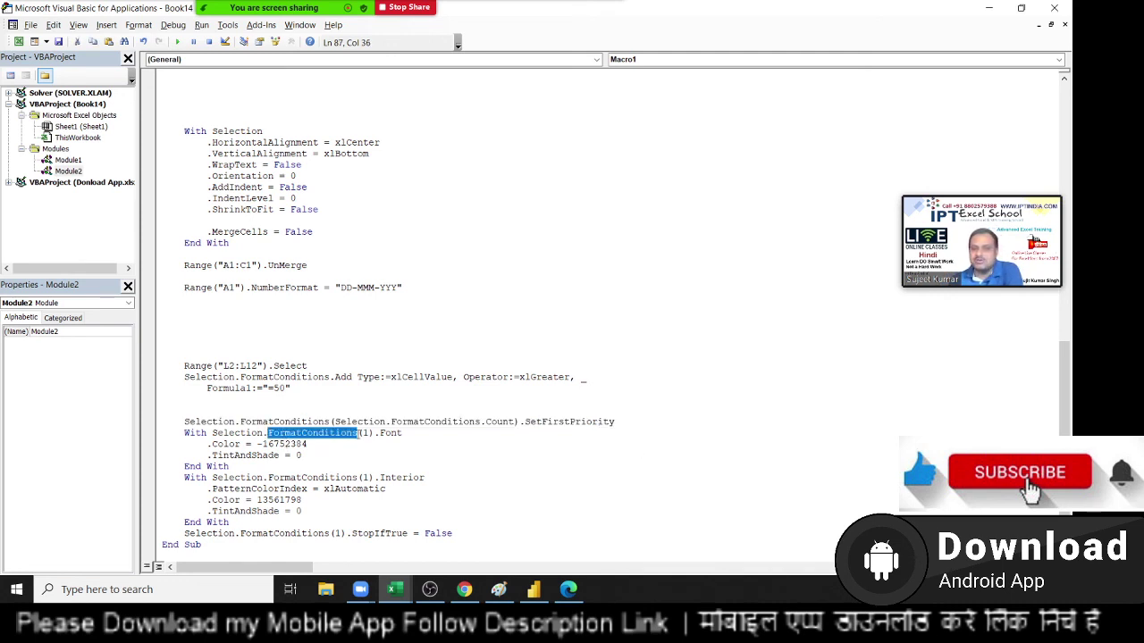
pyautogui.click(362, 433)
pyautogui.moveTo(362, 433); pyautogui.dragTo(368, 433)
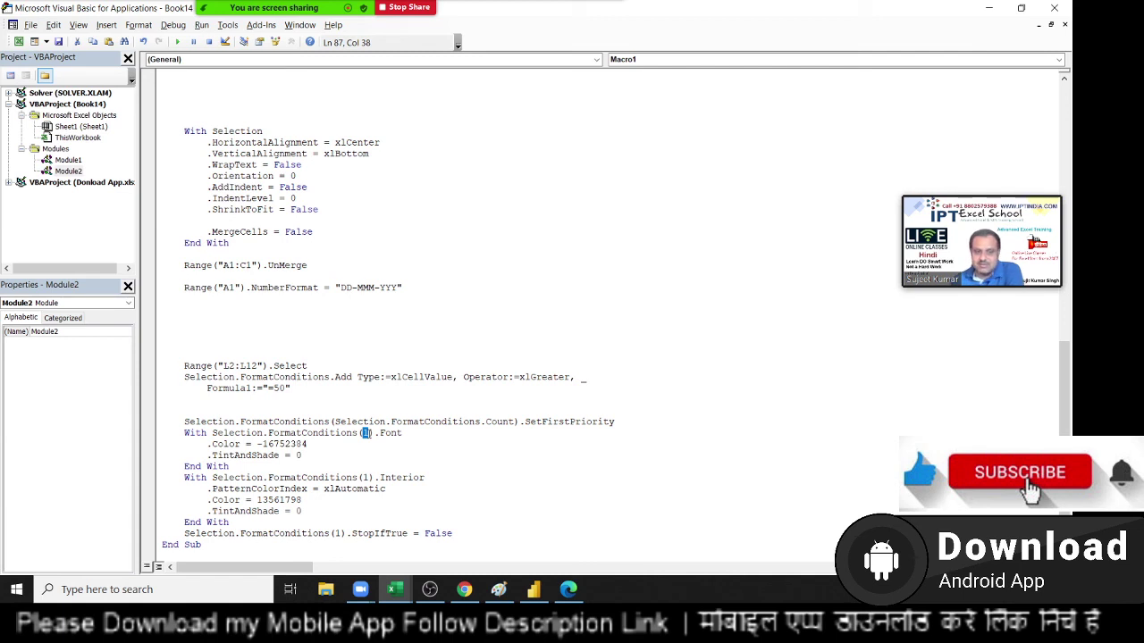
pyautogui.doubleClick(306, 490)
pyautogui.click(307, 509)
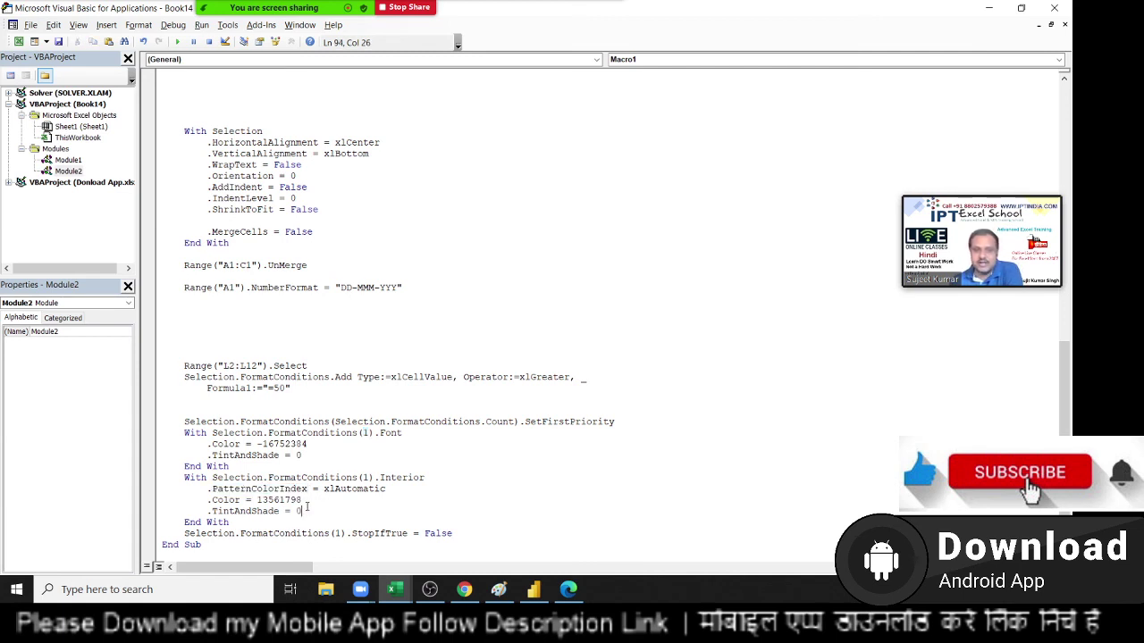
pyautogui.moveTo(268, 523); pyautogui.dragTo(186, 433)
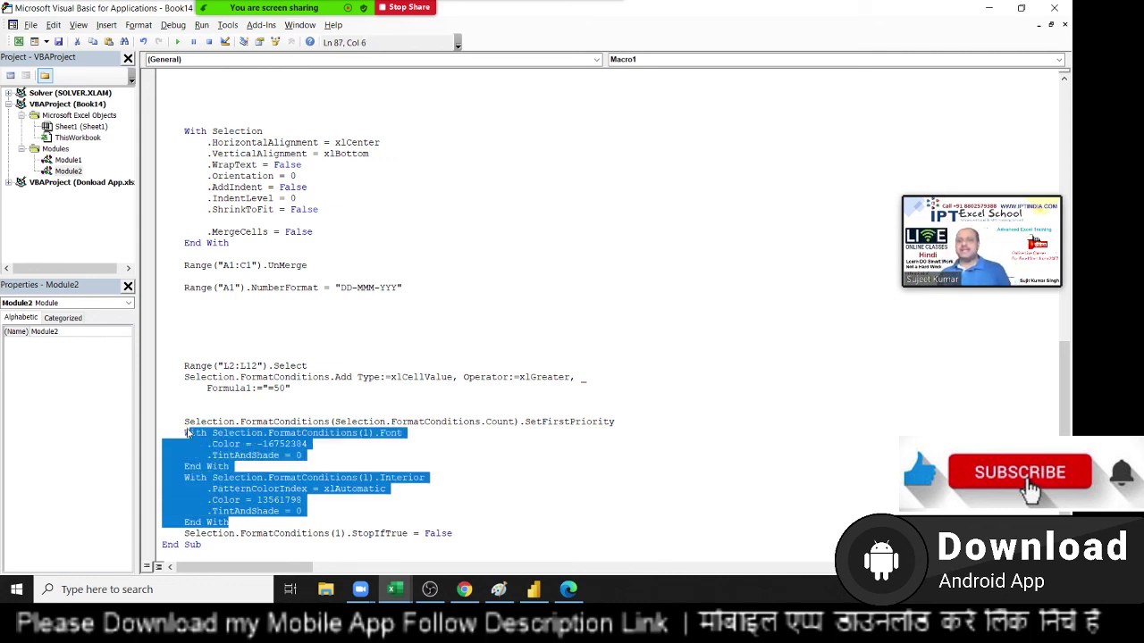
pyautogui.press('super+d')
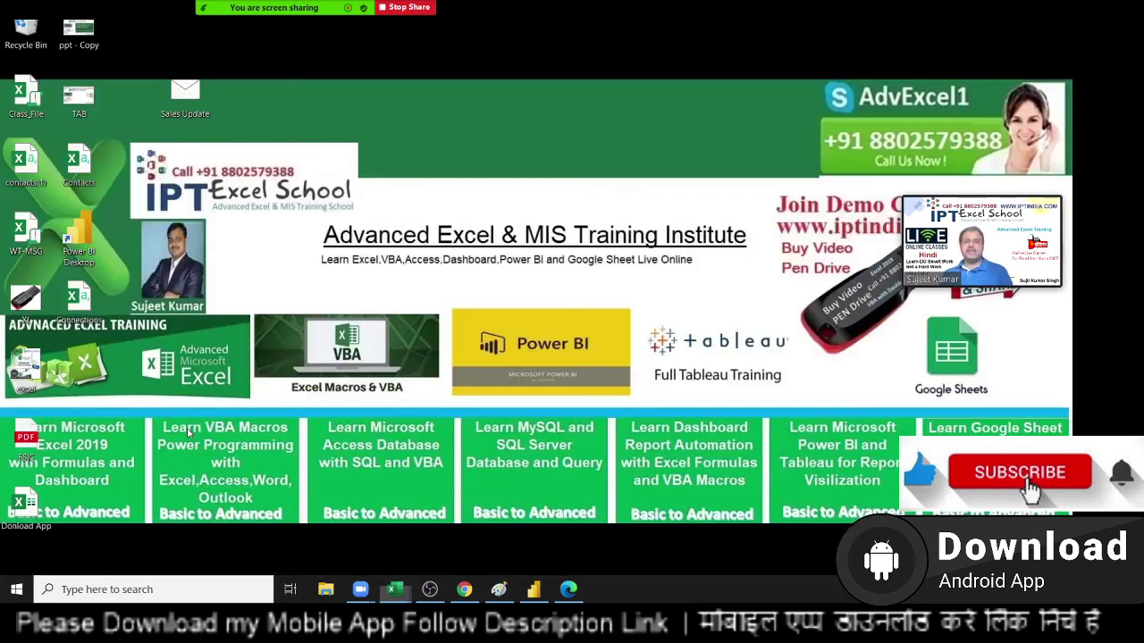